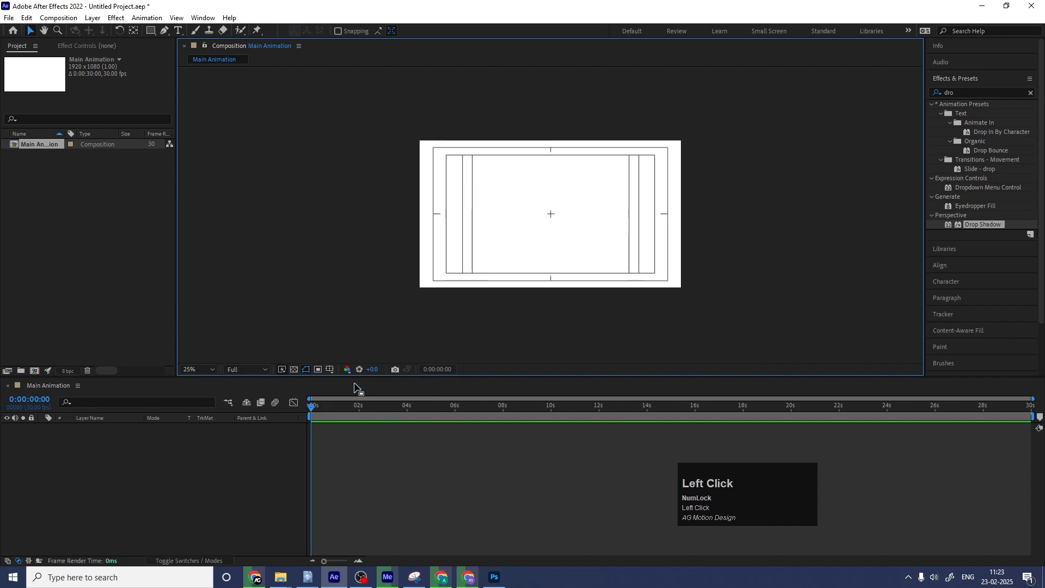
Step: Fit the composition view, and create a new composition named Side, 1080 px wide and 1080 px high
{"action": "left_click", "coordinate": [213, 368]}
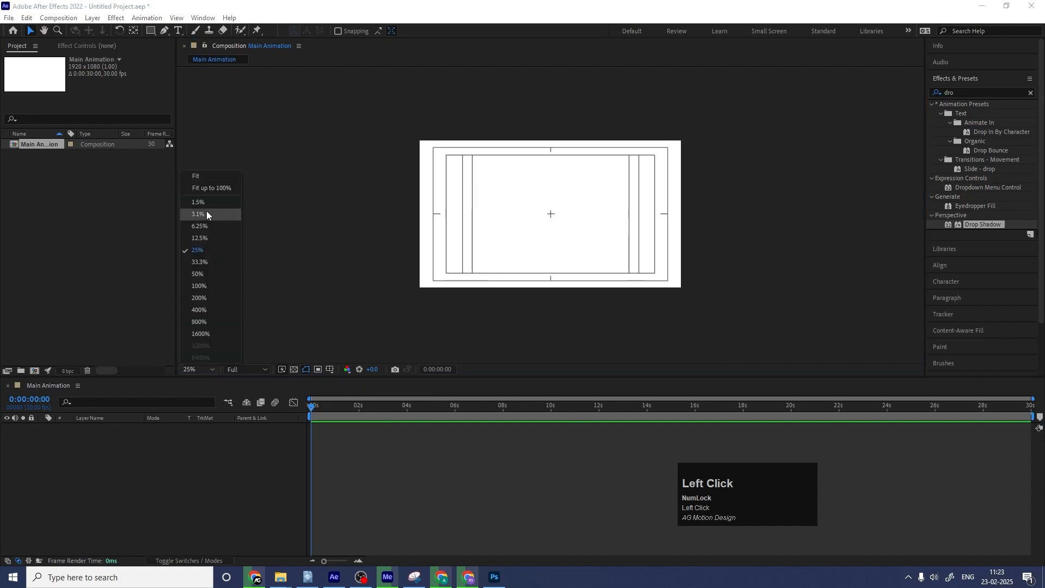
{"action": "left_click", "coordinate": [195, 182]}
{"action": "key", "text": "ctrl"}
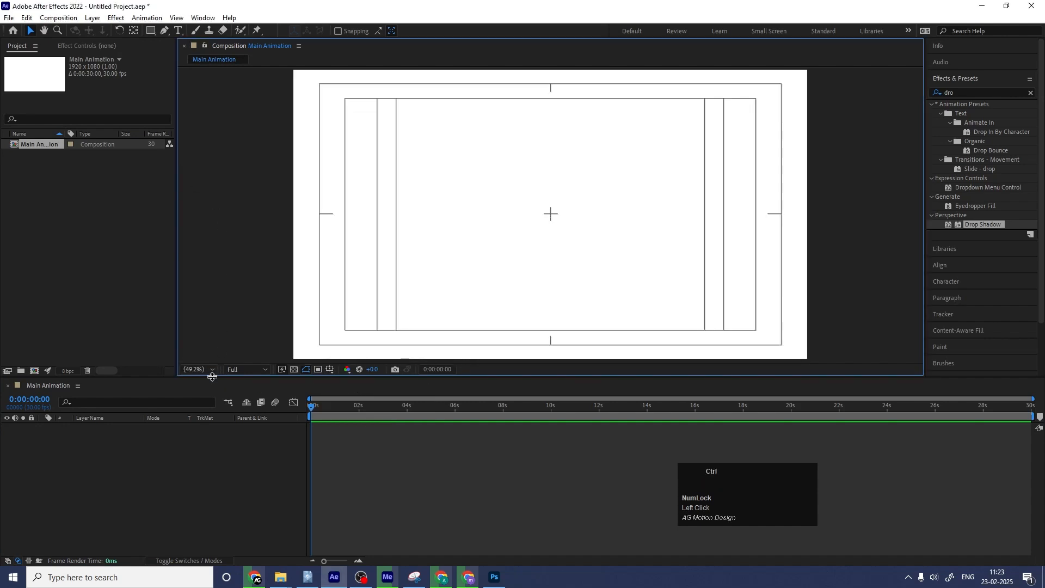
{"action": "key", "text": "ctrl+n"}
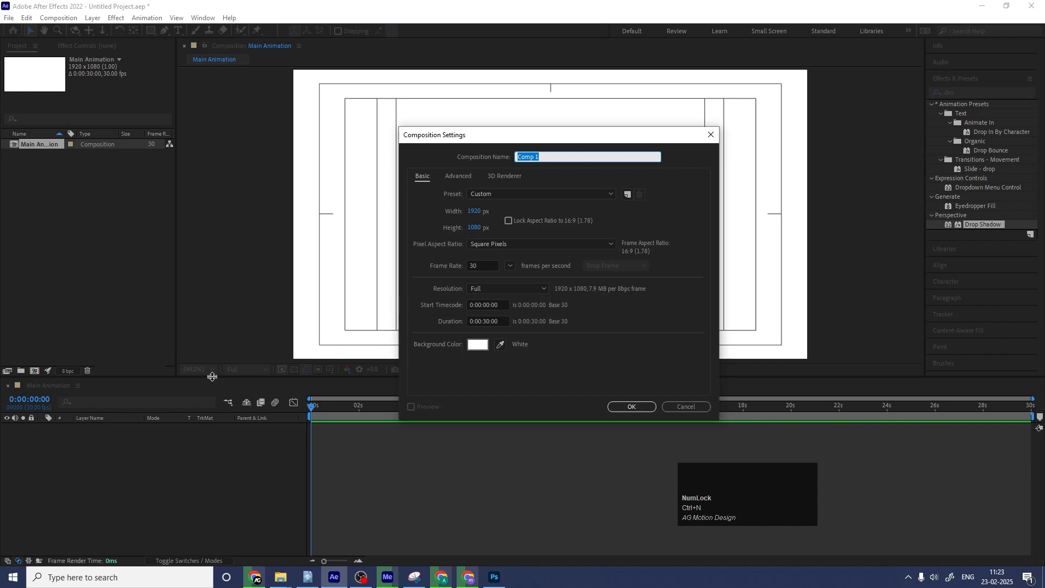
{"action": "type", "text": "Side"}
{"action": "left_click", "coordinate": [475, 211]}
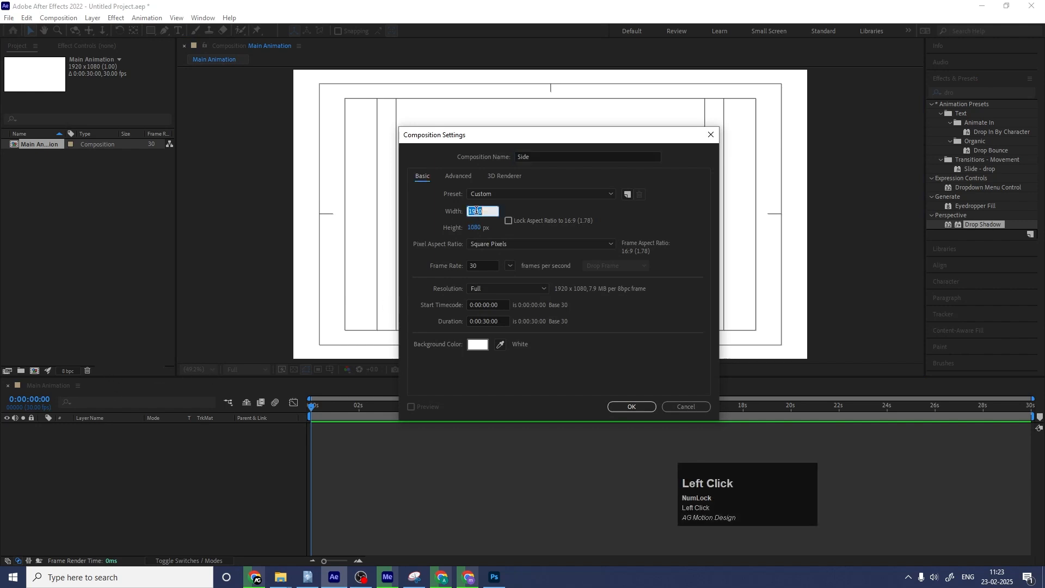
{"action": "type", "text": "5"}
{"action": "type", "text": "1080"}
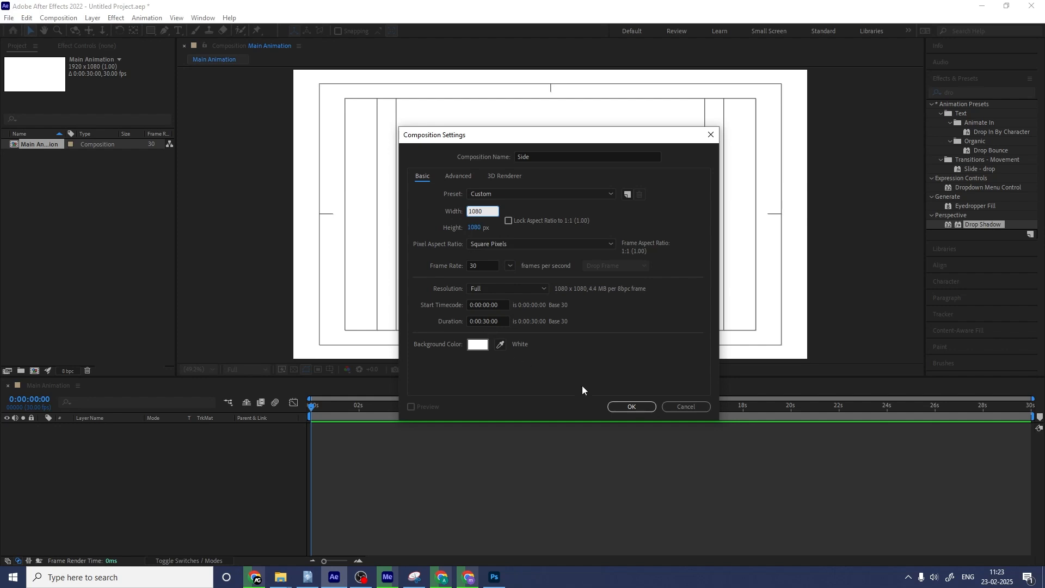
{"action": "left_click", "coordinate": [630, 407]}
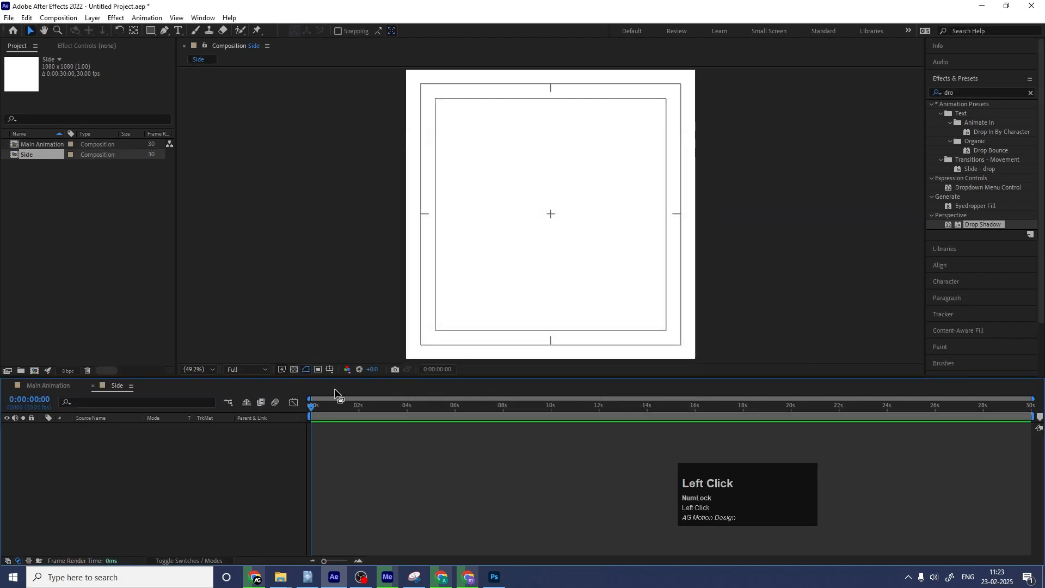
Step: Add a full-size white solid to the Side composition and lock its layer
{"action": "key", "text": "ctrl+y"}
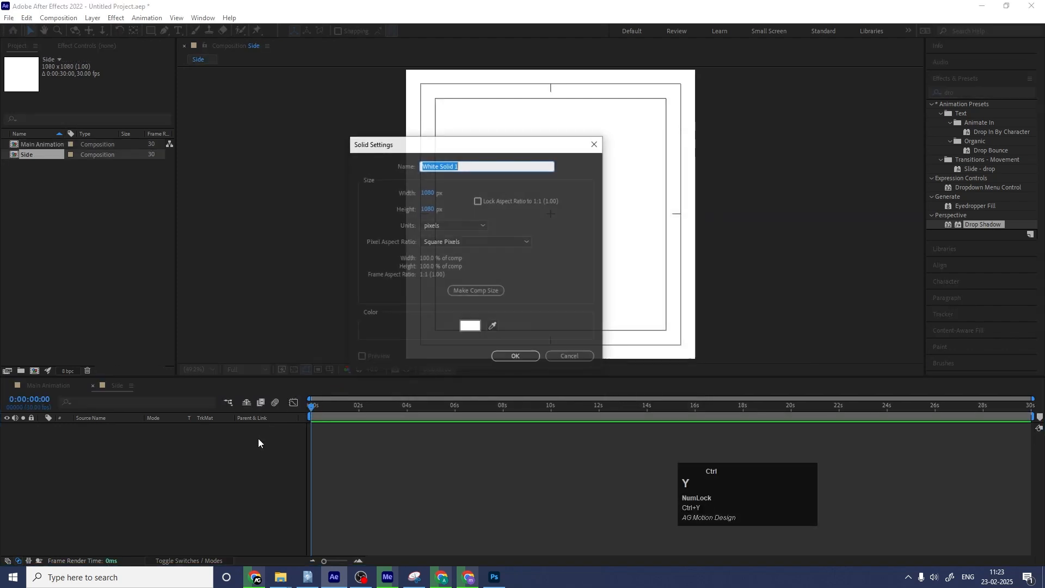
{"action": "key", "text": "Return"}
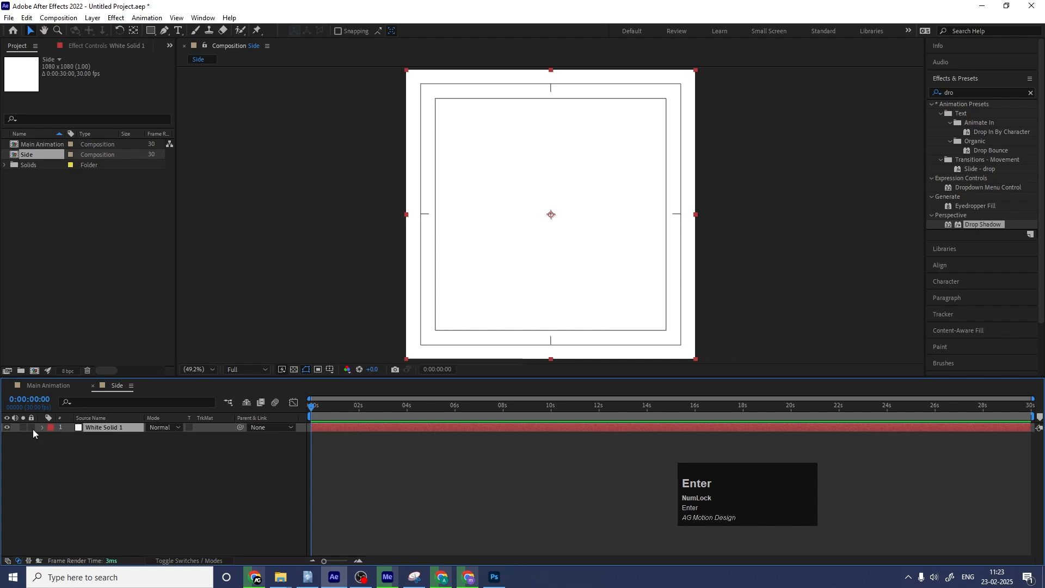
{"action": "left_click", "coordinate": [31, 427]}
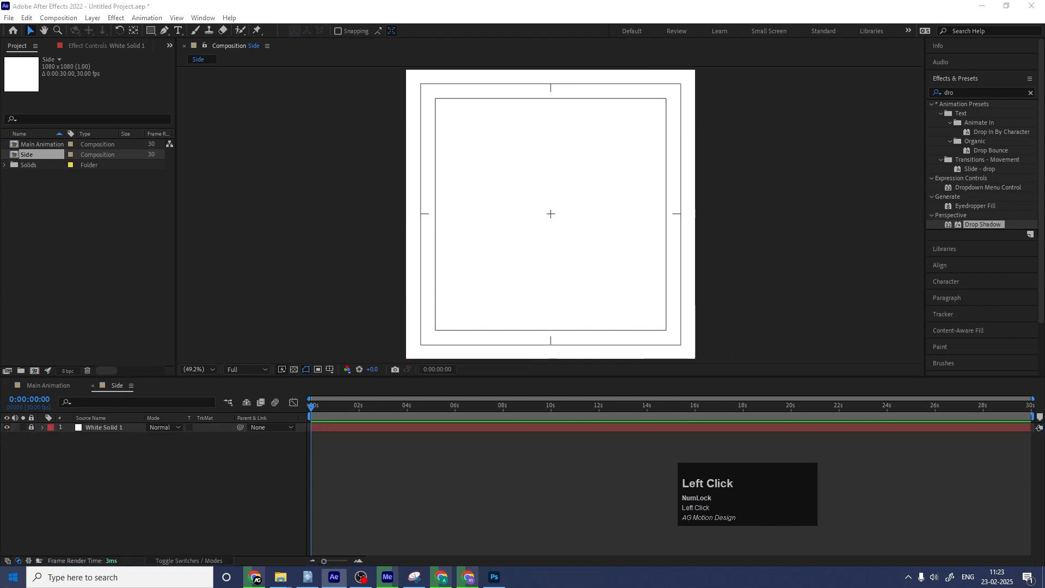
Step: Switch to the Calculator app, divide 1080 by 6, and return to After Effects
{"action": "key", "text": "super"}
{"action": "type", "text": "ccal"}
{"action": "key", "text": "Return"}
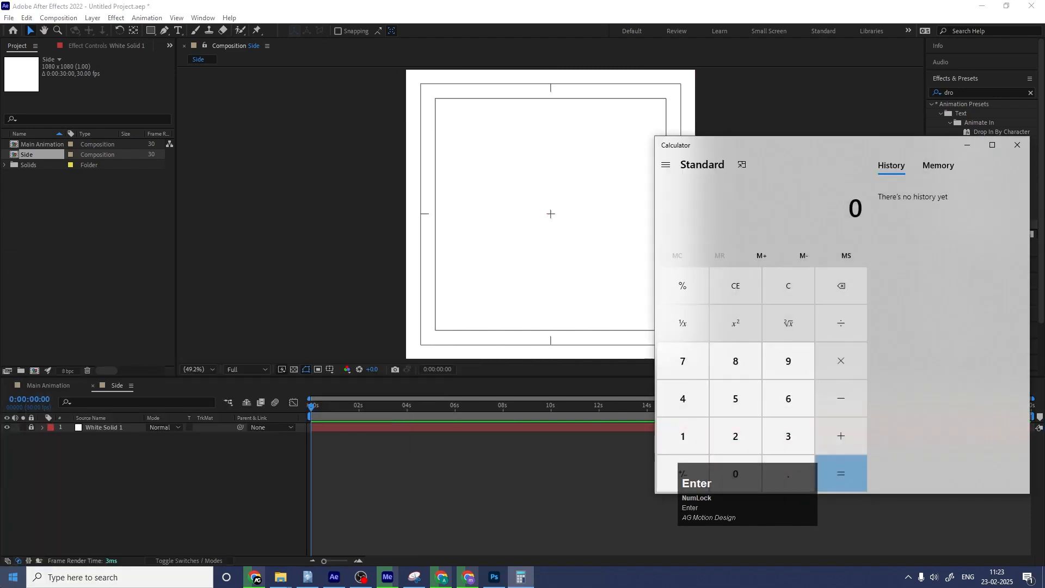
{"action": "type", "text": "1080 ÷ "}
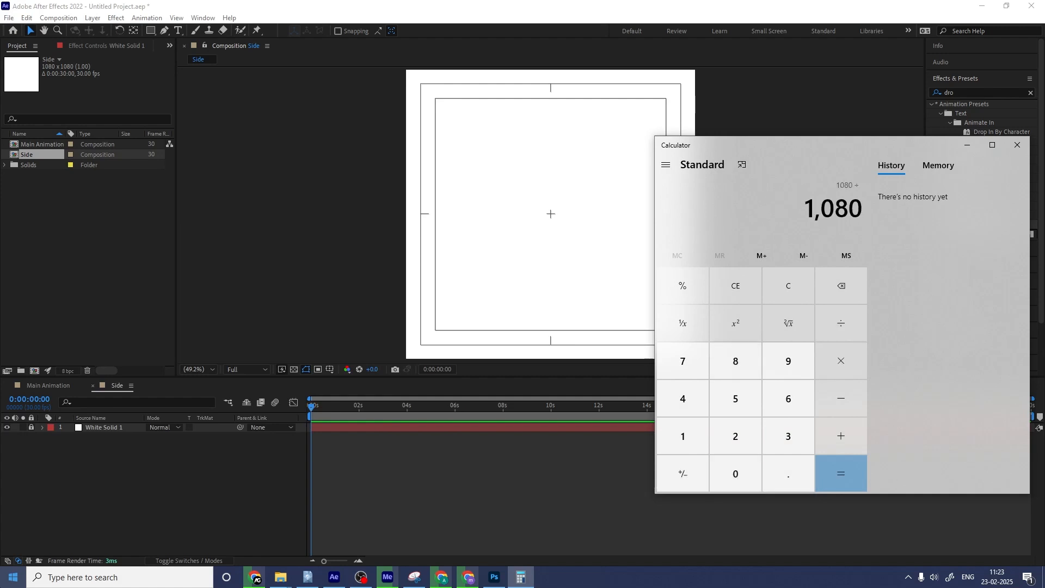
{"action": "type", "text": "6"}
{"action": "key", "text": "Return"}
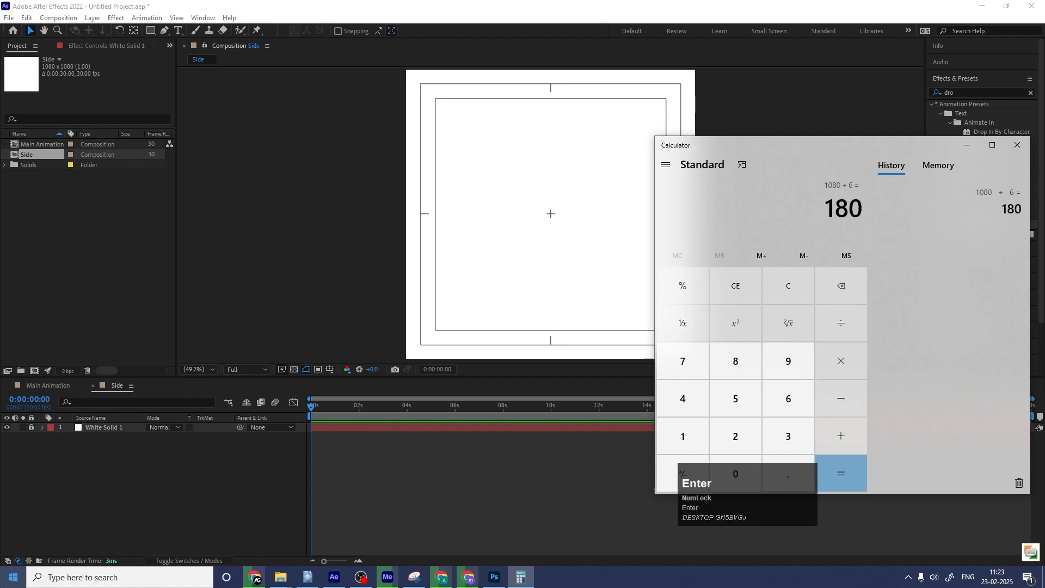
{"action": "left_click", "coordinate": [168, 515]}
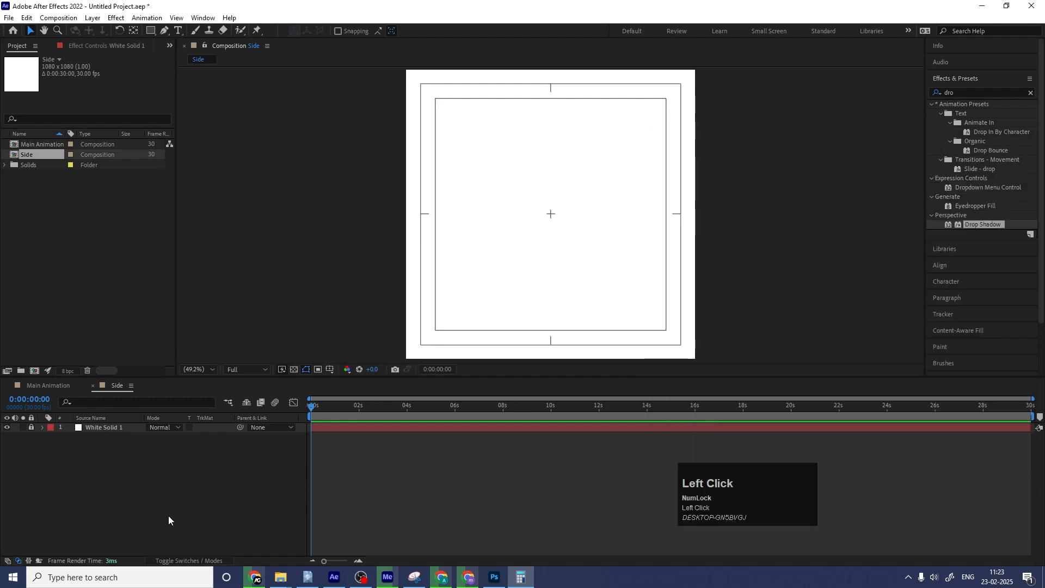
Step: Create a new composition named Slide, 1080 px wide and 180 px high
{"action": "key", "text": "ctrl+n"}
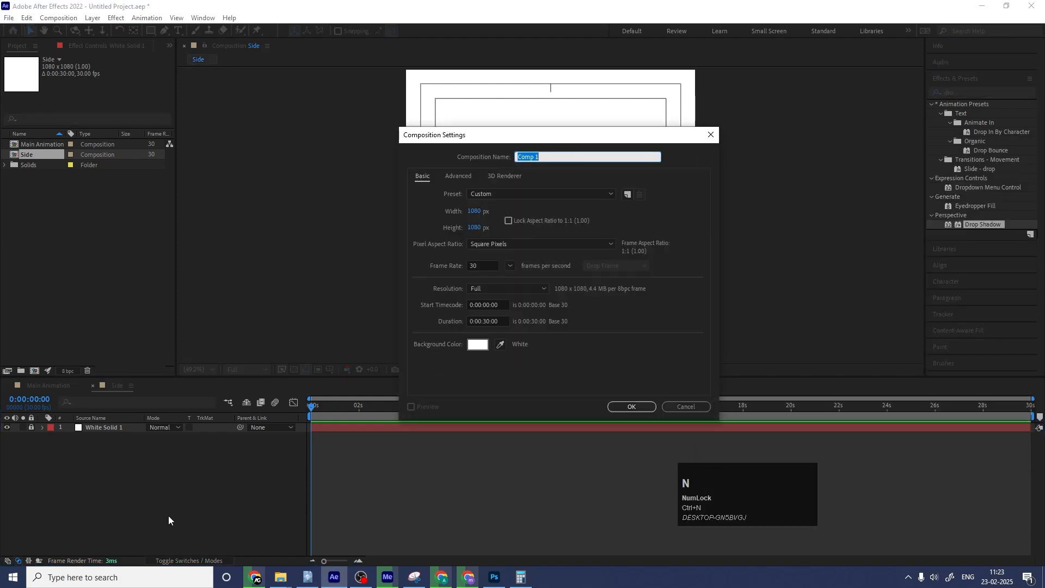
{"action": "type", "text": "Slide"}
{"action": "left_click", "coordinate": [474, 227]}
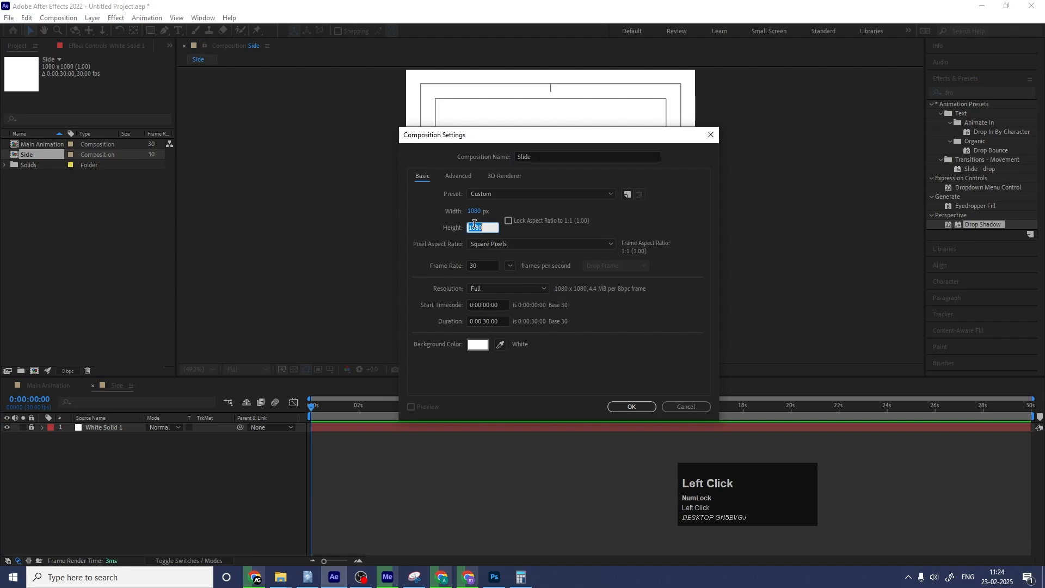
{"action": "type", "text": "180"}
{"action": "key", "text": "Return"}
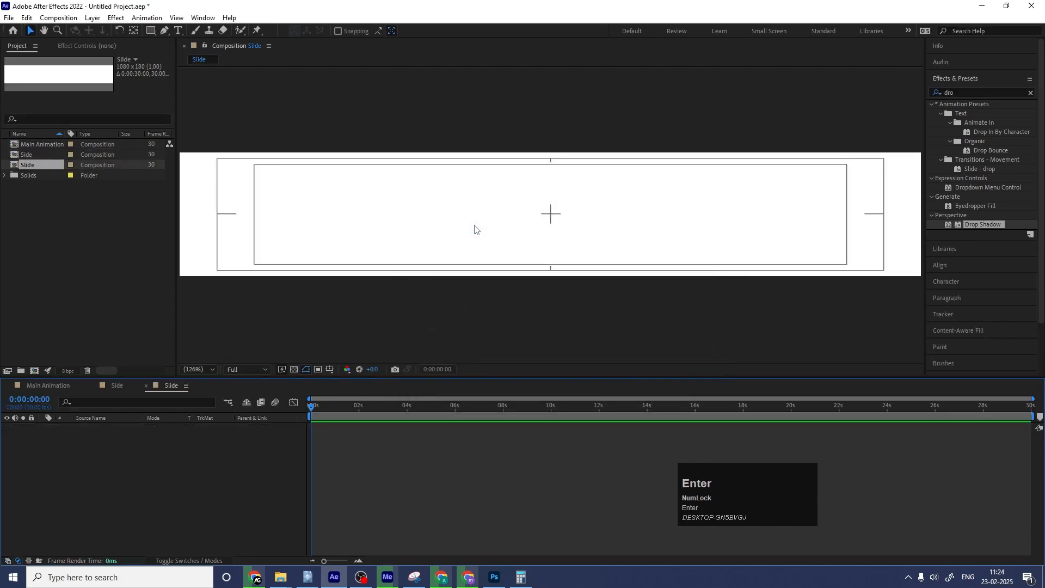
Step: Add a full-size white solid to the Slide composition and leave its layer deselected
{"action": "key", "text": "ctrl+y"}
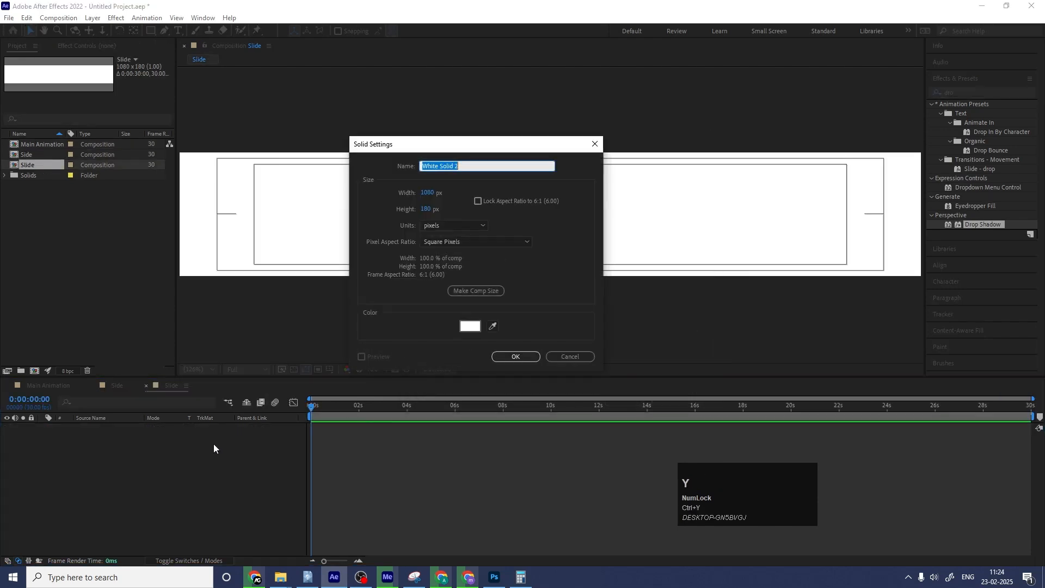
{"action": "key", "text": "Return"}
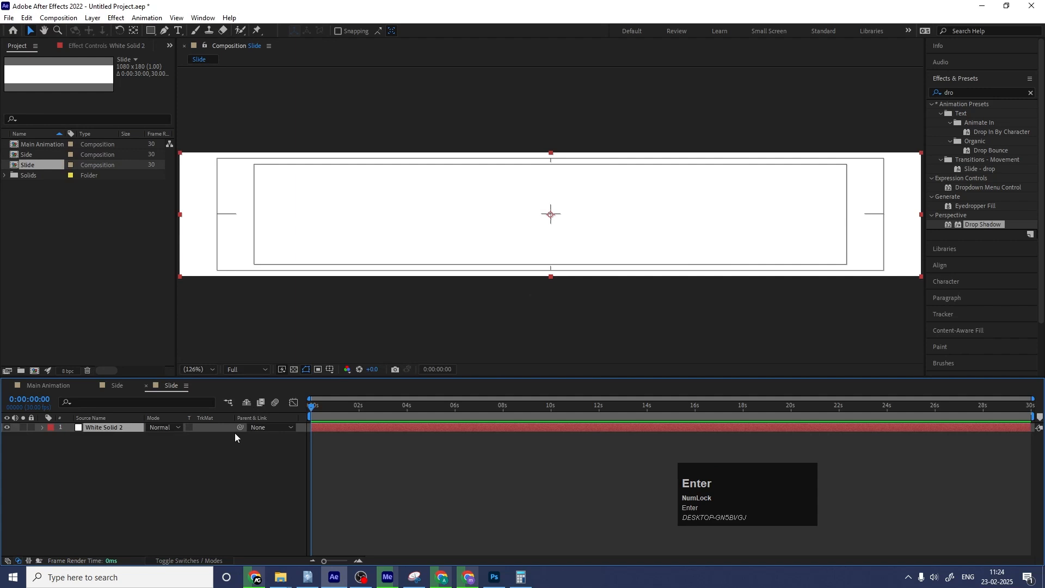
{"action": "left_click", "coordinate": [178, 504]}
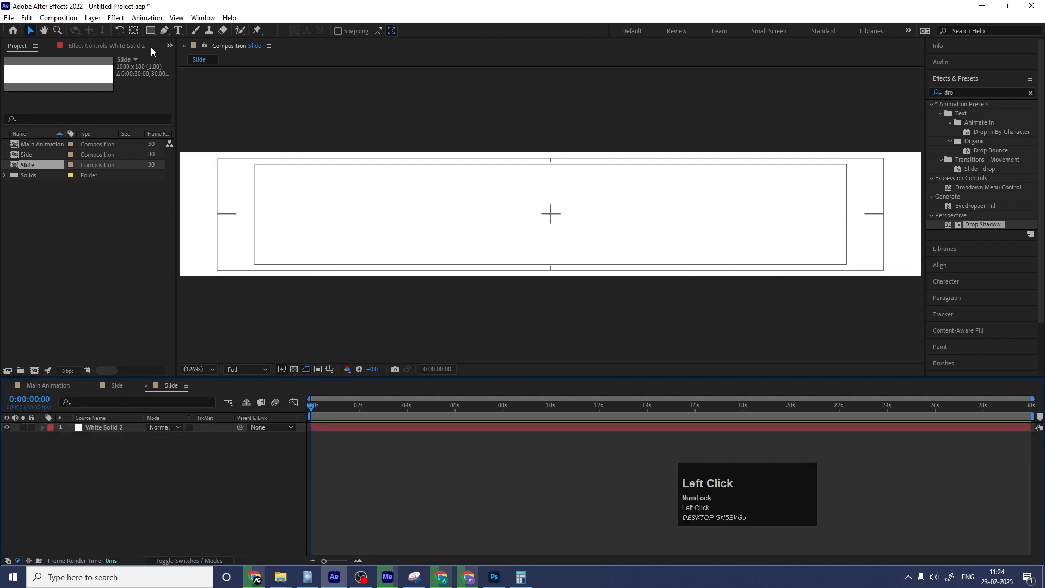
Step: Add a composition-sized rectangle shape with no fill and a black stroke (000000) to the Slide composition
{"action": "left_click", "coordinate": [150, 31]}
{"action": "left_click", "coordinate": [339, 31]}
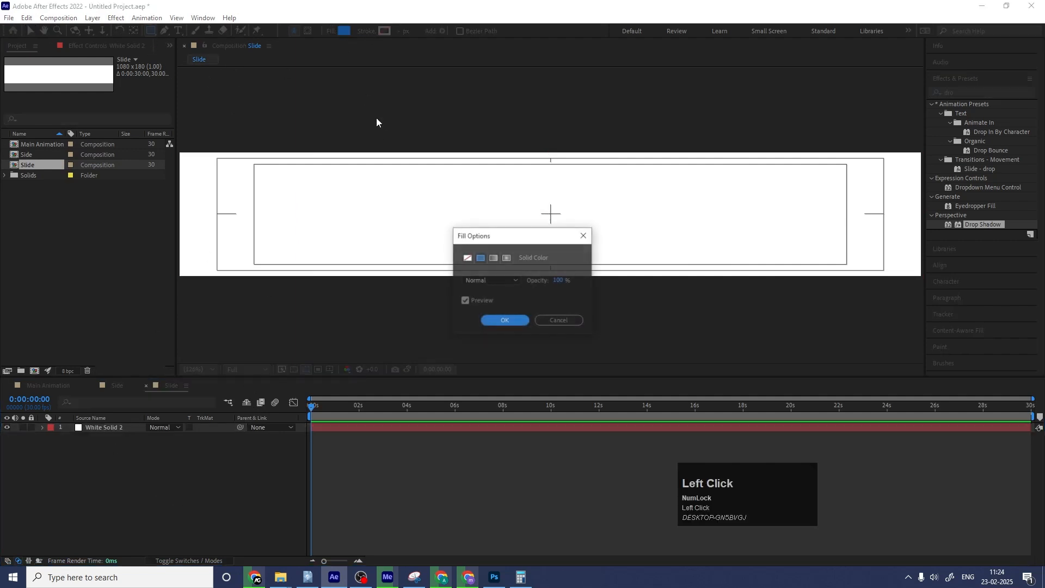
{"action": "left_click", "coordinate": [468, 258]}
{"action": "left_click", "coordinate": [481, 315]}
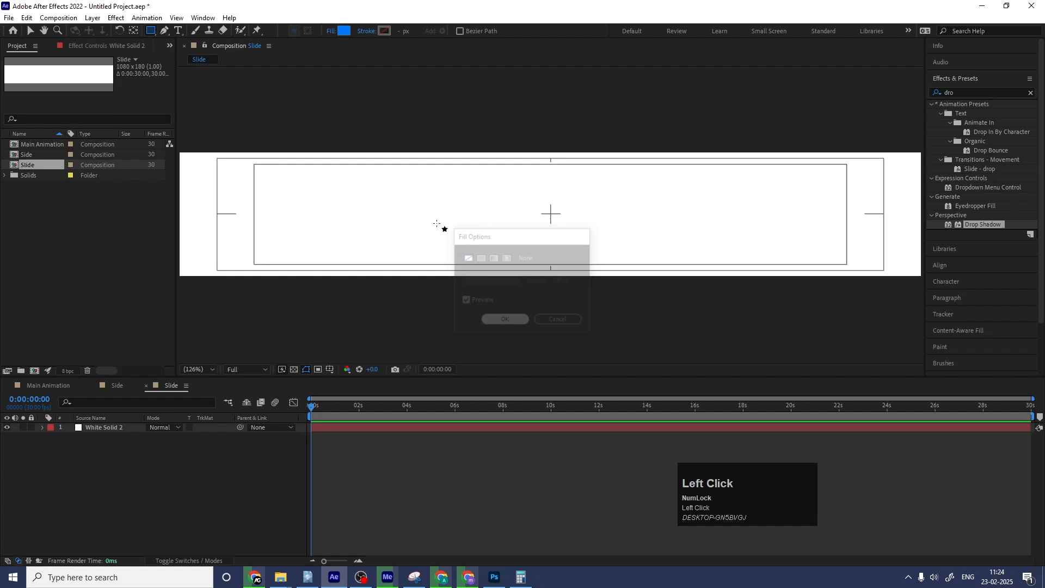
{"action": "left_click", "coordinate": [386, 32]}
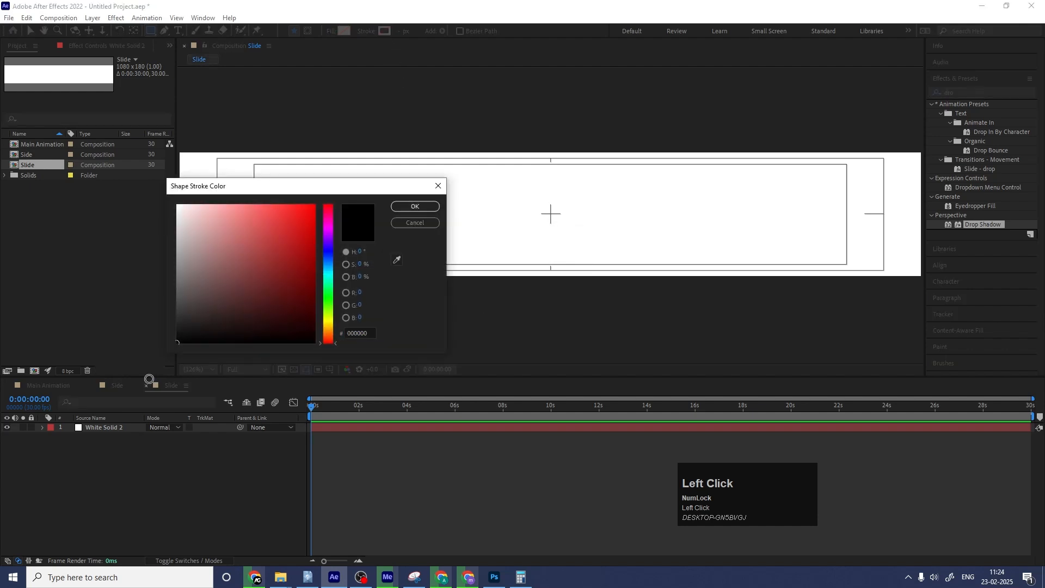
{"action": "left_click", "coordinate": [415, 206]}
{"action": "double_click", "coordinate": [151, 34]}
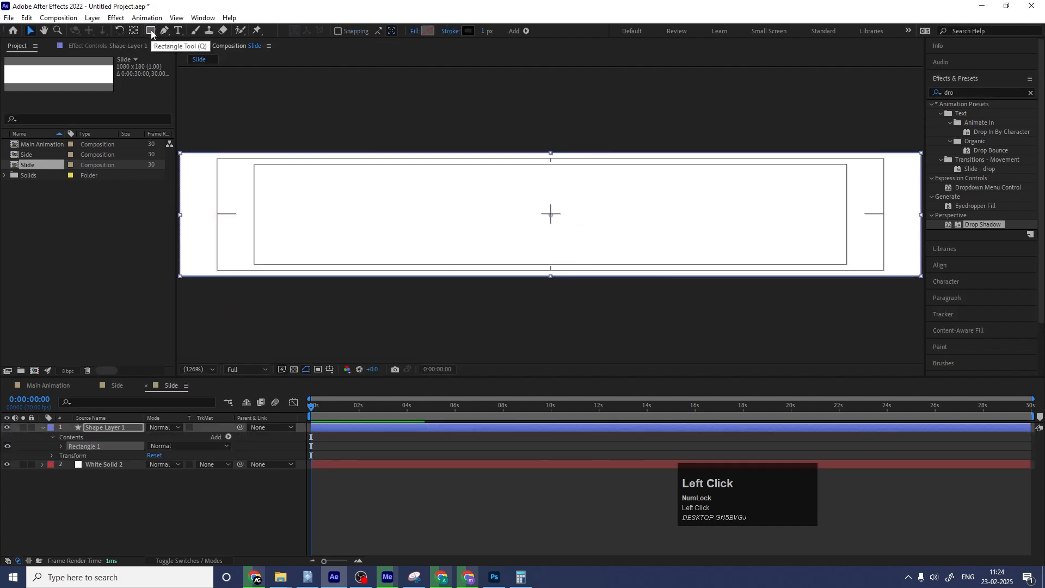
Step: Set the rectangle's stroke width to 17 px and collapse the shape layer's properties
{"action": "key", "text": "v"}
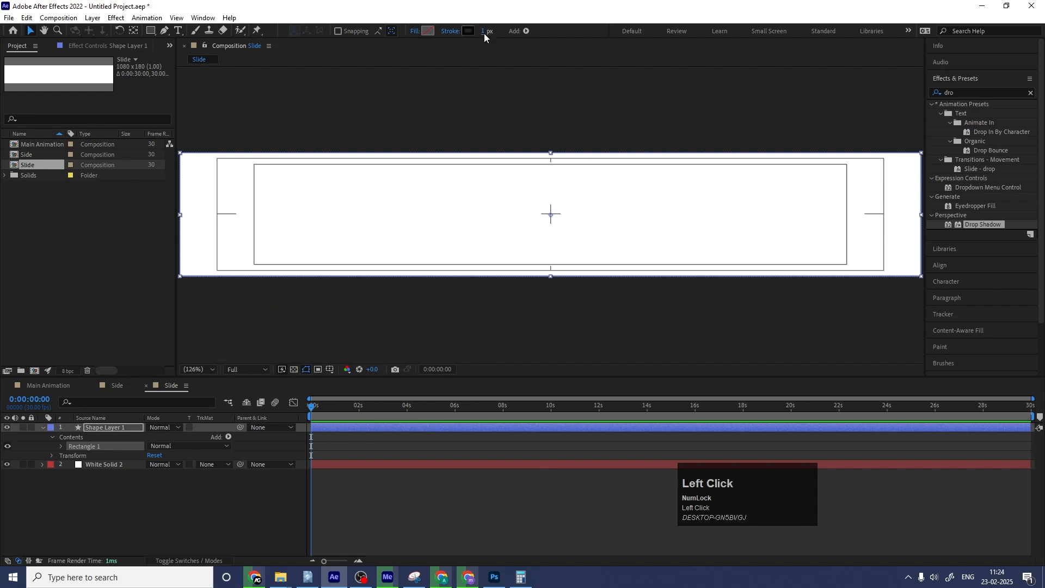
{"action": "left_click_drag", "start_coordinate": [484, 34], "coordinate": [495, 33]}
{"action": "left_click", "coordinate": [119, 487]}
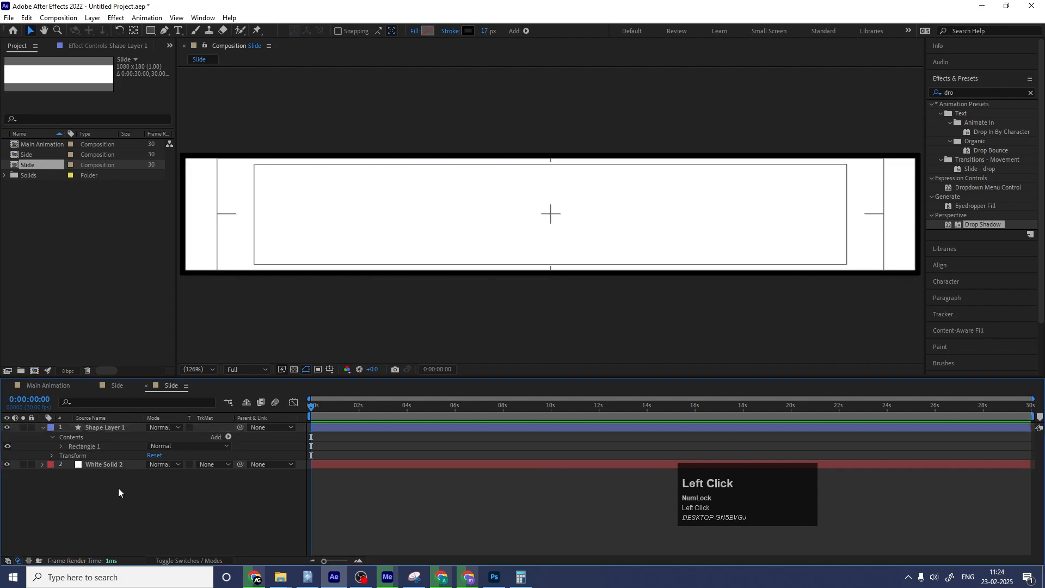
{"action": "left_click", "coordinate": [42, 427]}
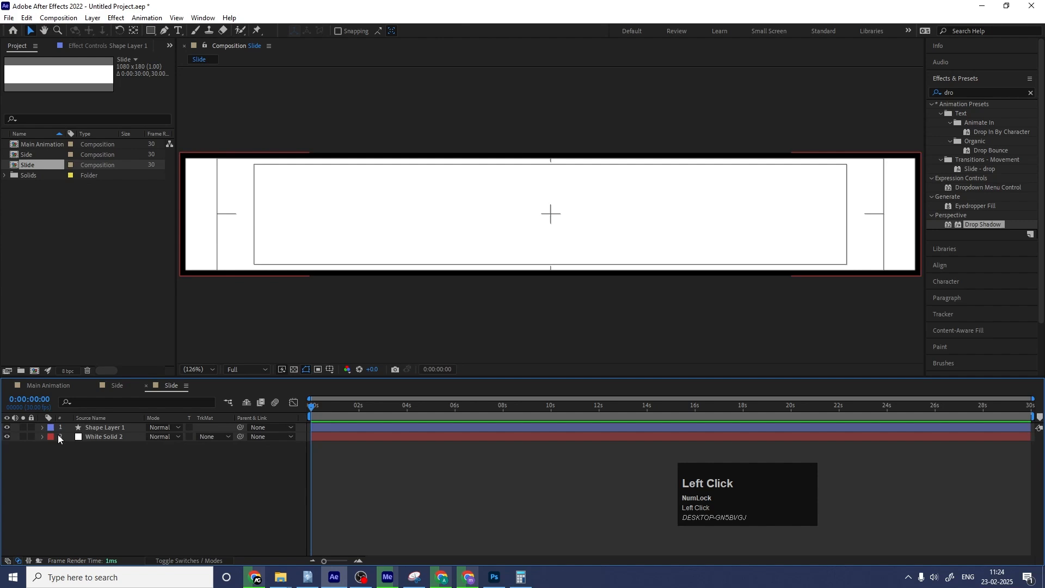
Step: Add a text layer reading "- MOTION DESIGN -" inside the bordered strip
{"action": "left_click", "coordinate": [178, 30]}
{"action": "left_click", "coordinate": [276, 227]}
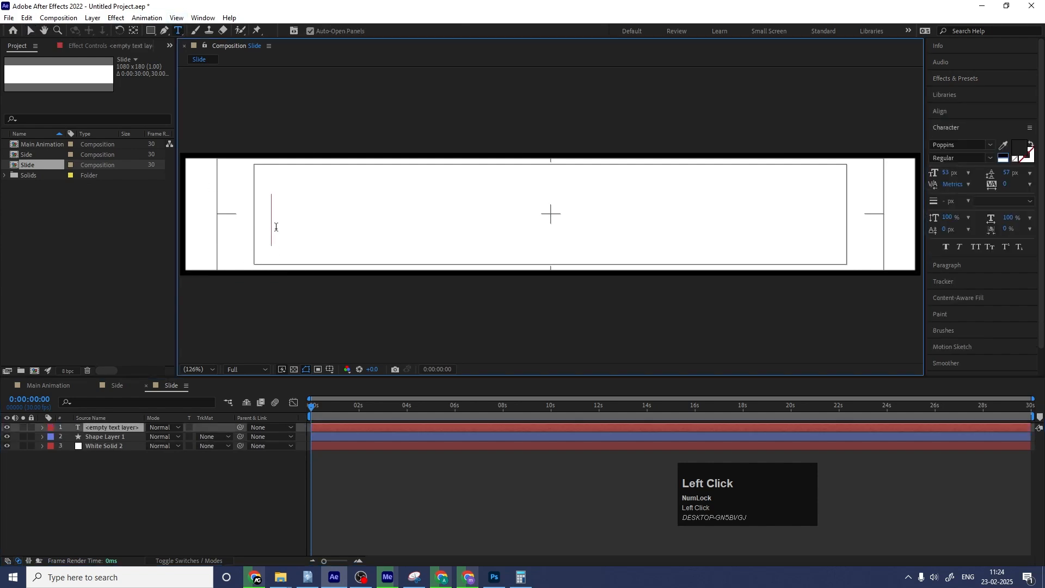
{"action": "type", "text": "MOTIO"}
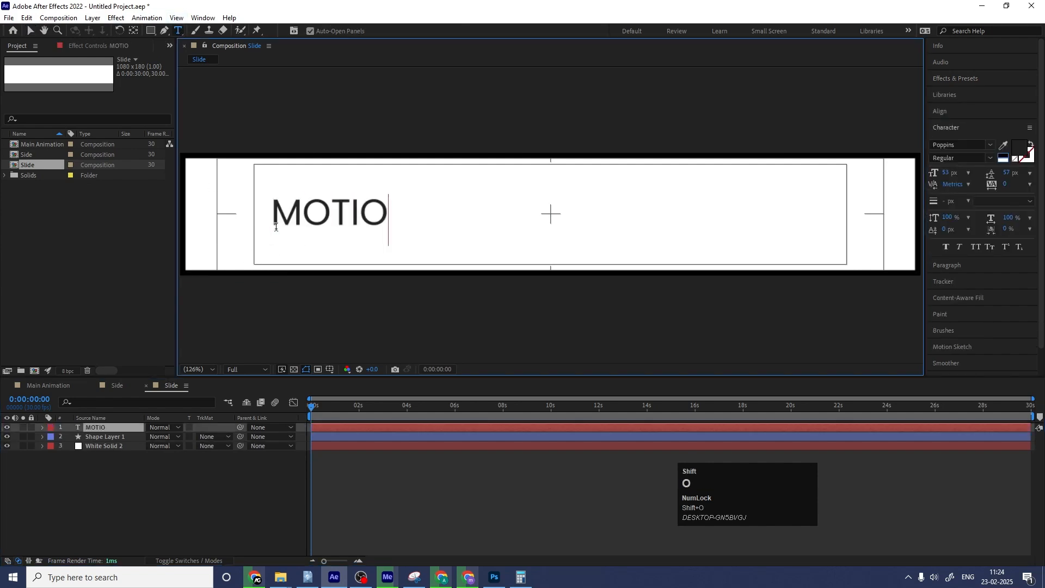
{"action": "type", "text": "N DESIGN"}
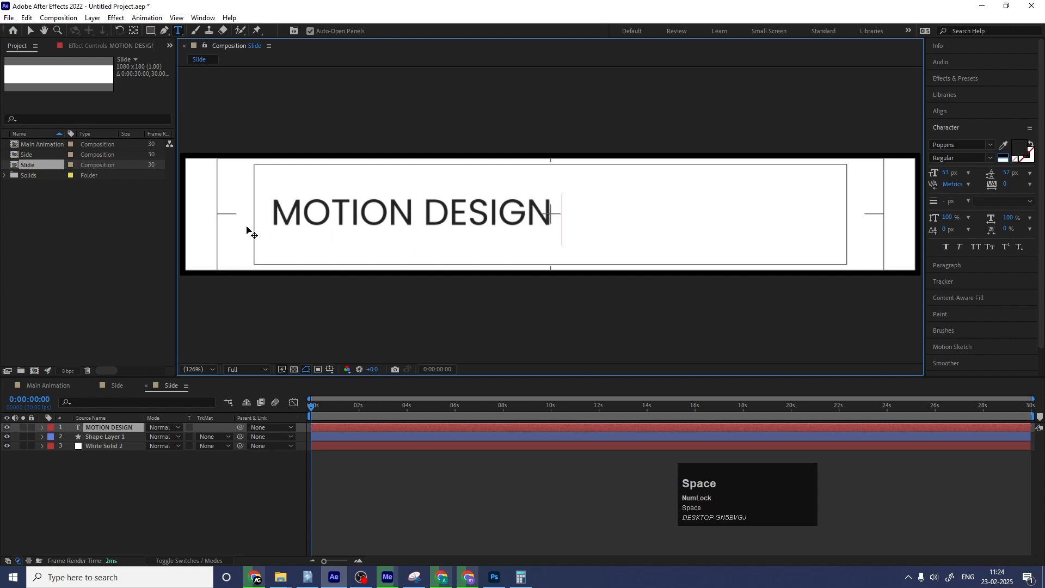
{"action": "type", "text": " -"}
{"action": "left_click", "coordinate": [269, 208]}
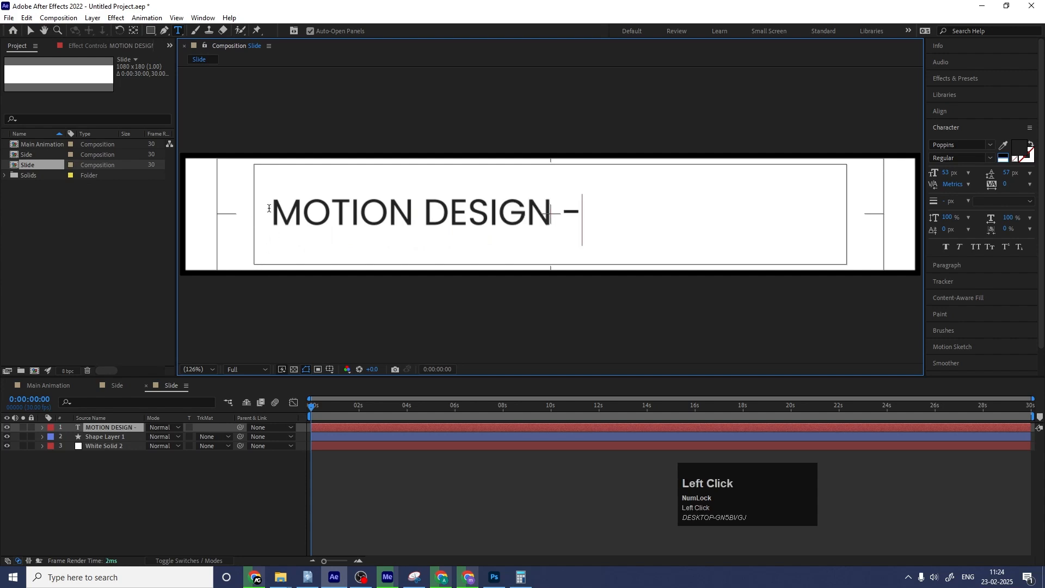
{"action": "type", "text": "-"}
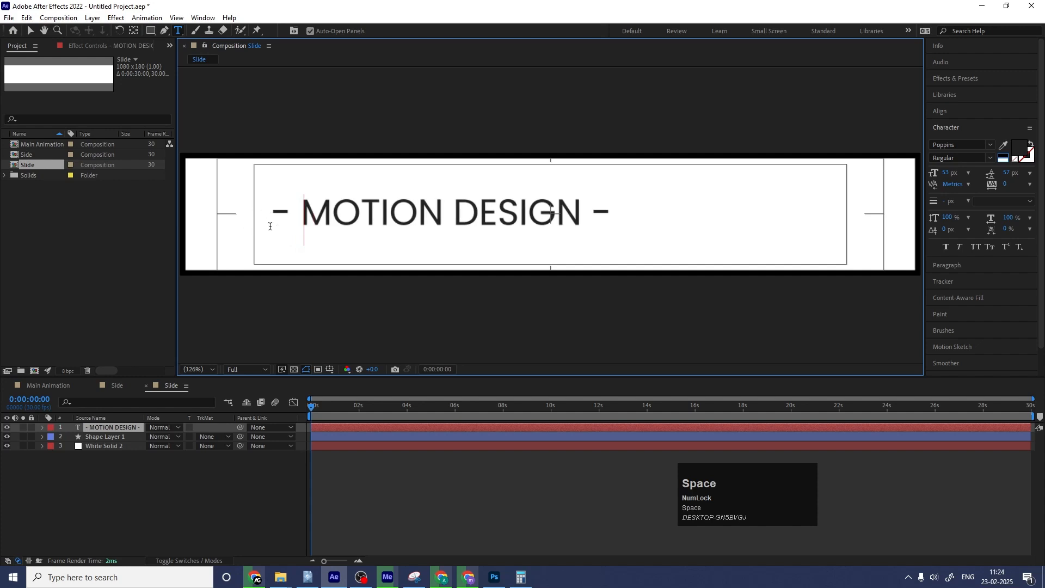
{"action": "left_click", "coordinate": [136, 477]}
Step: Centre the text layer and its anchor point in the composition, and scale the text to about 203%
{"action": "left_click", "coordinate": [104, 427]}
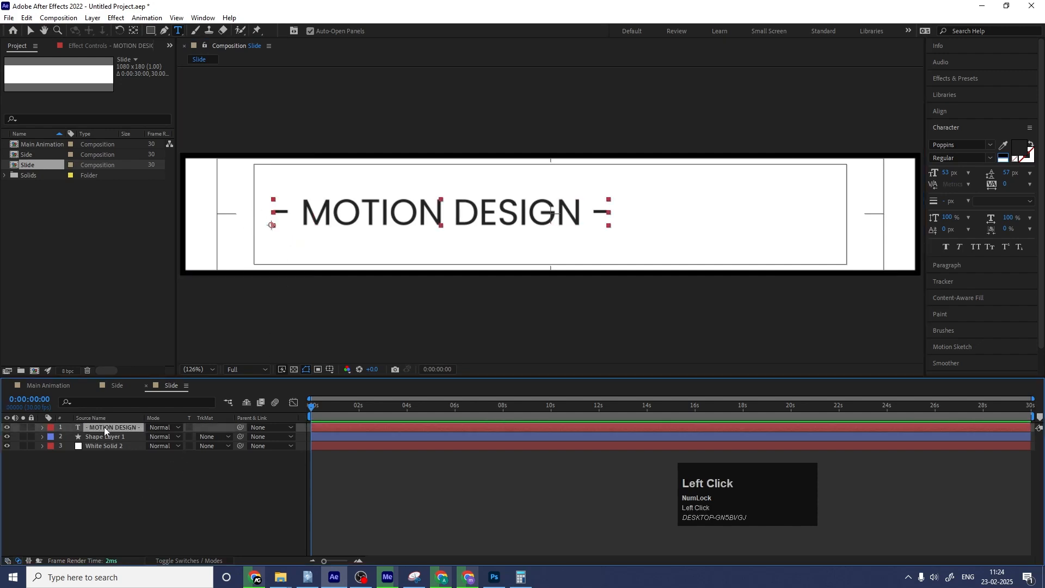
{"action": "key", "text": "ctrl+alt+Home"}
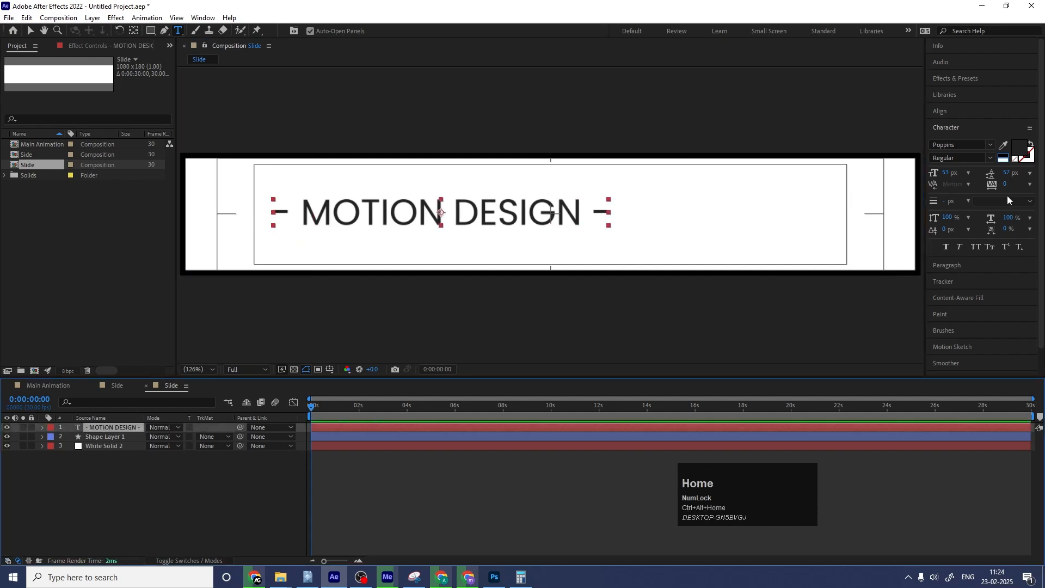
{"action": "left_click", "coordinate": [946, 112]}
{"action": "left_click", "coordinate": [955, 138]}
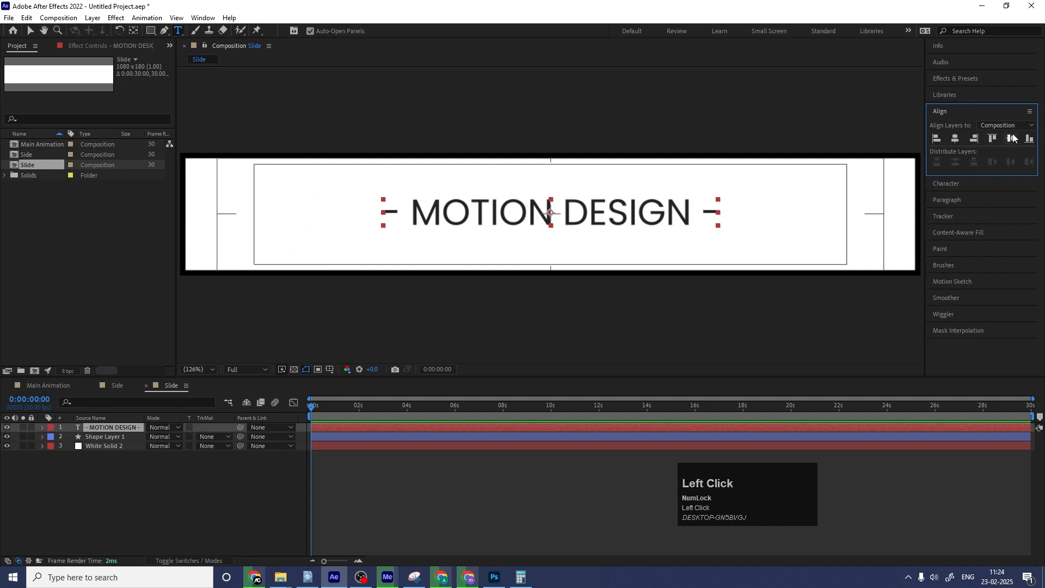
{"action": "left_click", "coordinate": [1012, 138]}
{"action": "key", "text": "s"}
{"action": "left_click_drag", "start_coordinate": [164, 442], "coordinate": [180, 420]}
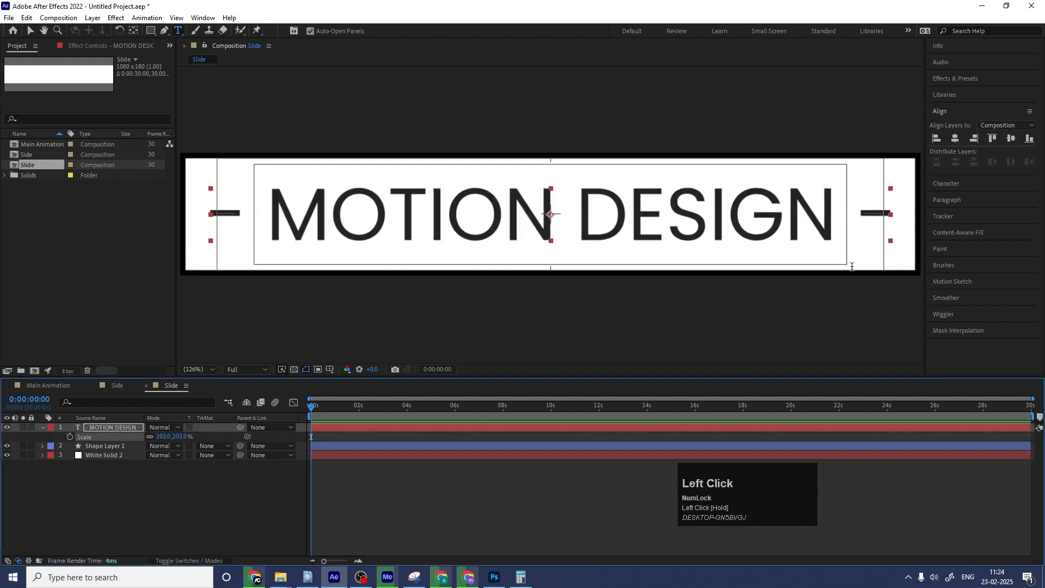
Step: Set the MOTION DESIGN text to the Poppins Black style with a black fill, and tighten its tracking to about -39
{"action": "left_click", "coordinate": [946, 183]}
{"action": "left_click", "coordinate": [987, 159]}
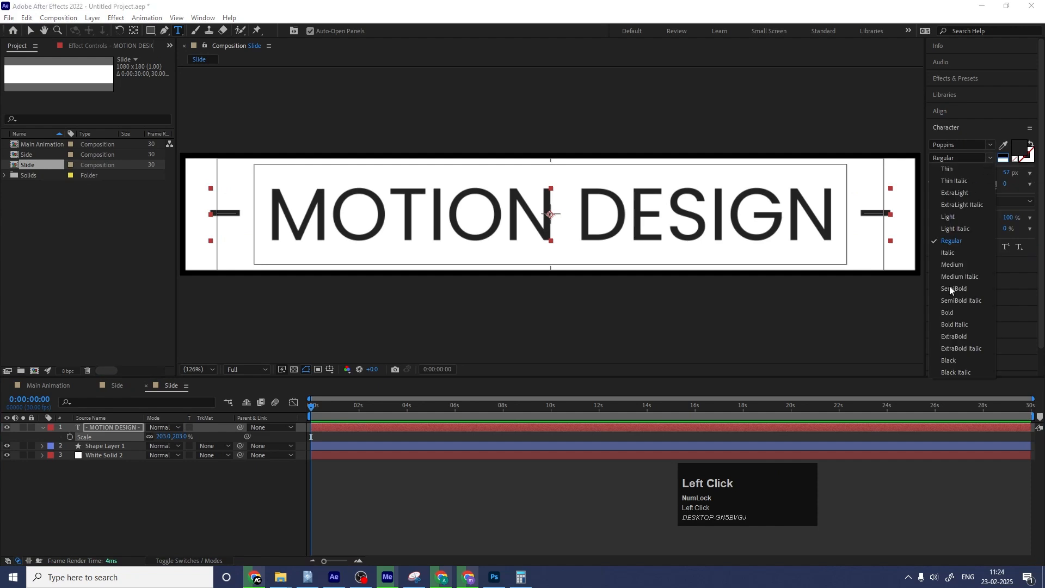
{"action": "left_click", "coordinate": [949, 358]}
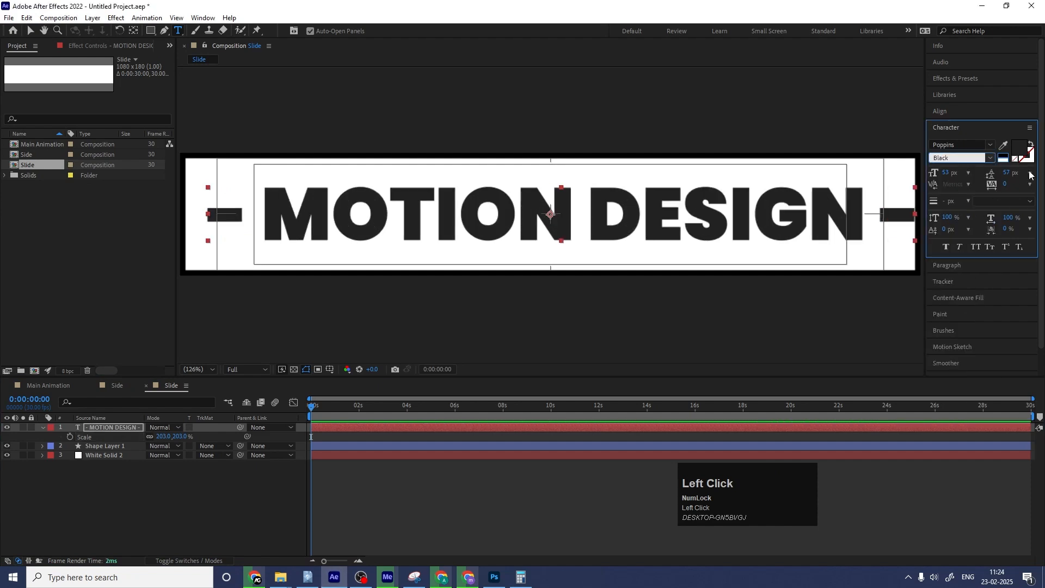
{"action": "left_click", "coordinate": [1002, 156]}
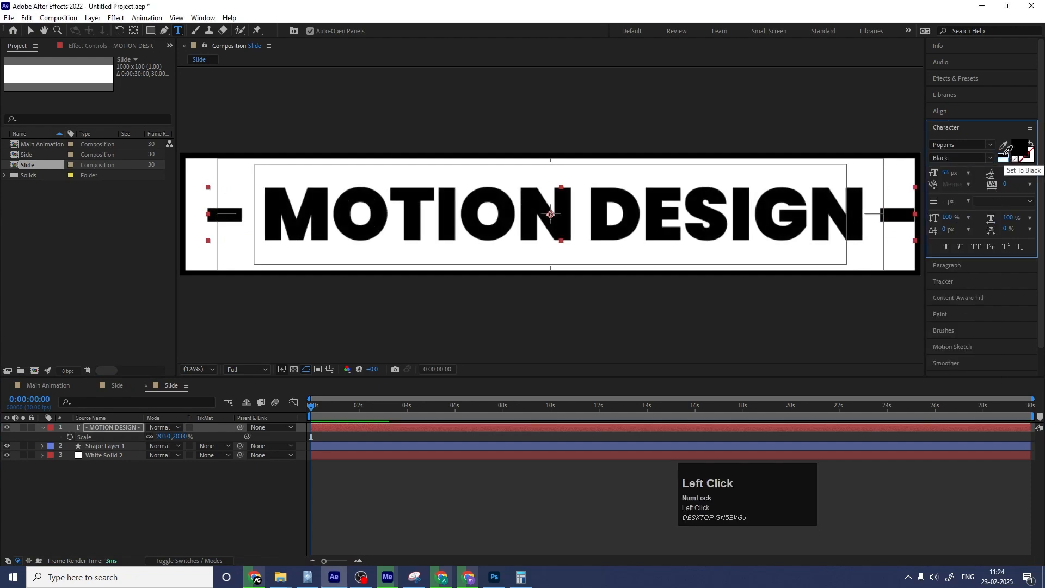
{"action": "left_click_drag", "start_coordinate": [1005, 185], "coordinate": [989, 184]}
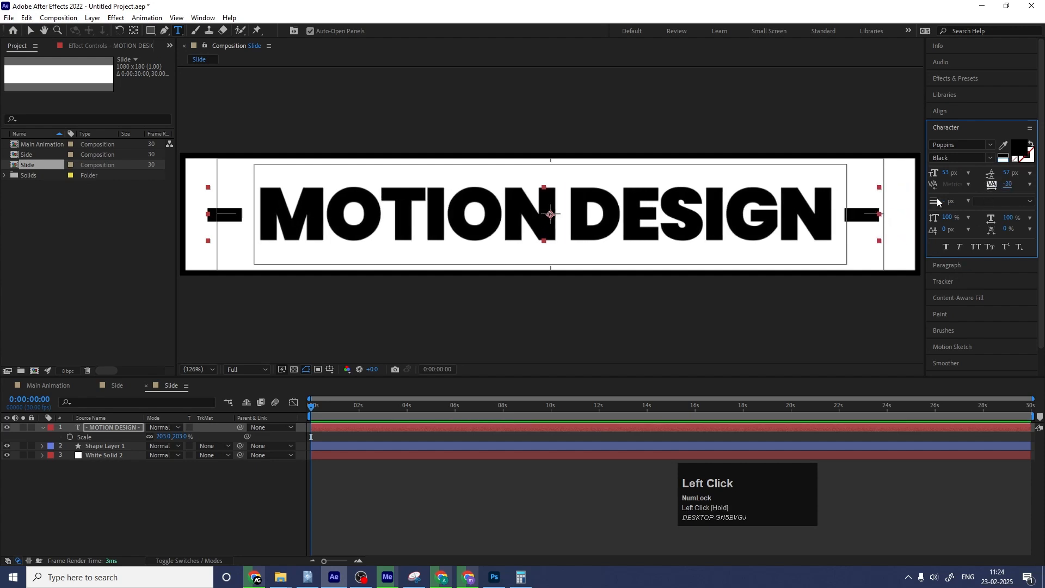
Step: Re-centre the text layer horizontally and vertically in the composition, and centre its anchor point on the text
{"action": "left_click", "coordinate": [940, 111]}
{"action": "left_click", "coordinate": [954, 140]}
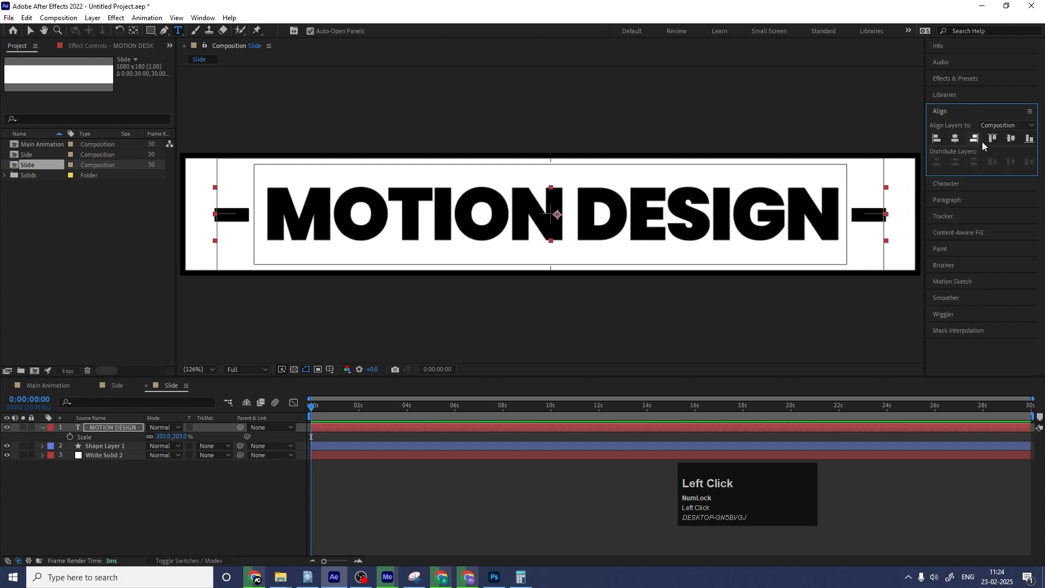
{"action": "left_click", "coordinate": [1010, 139]}
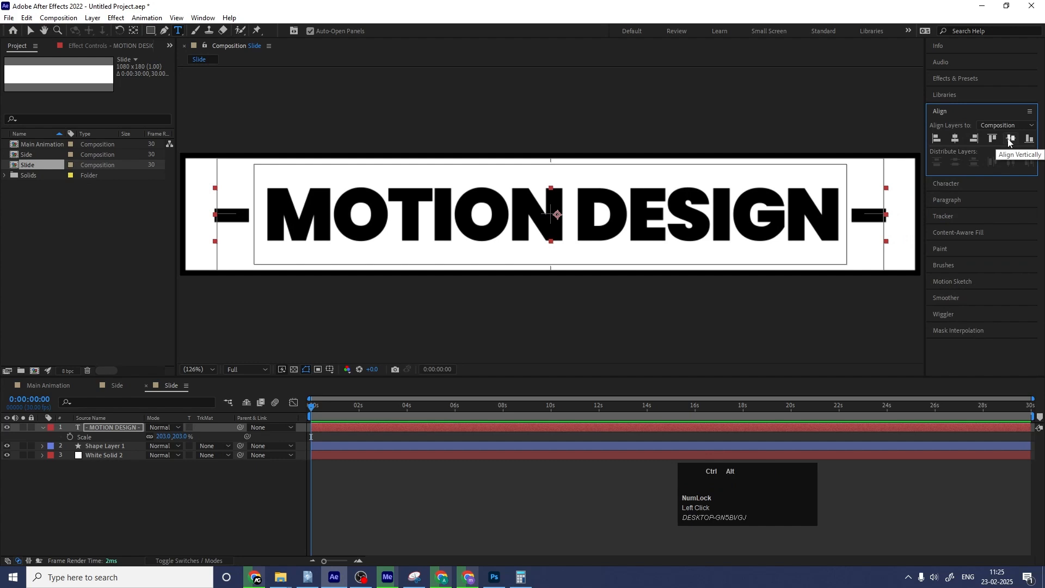
{"action": "key", "text": "ctrl+alt+Home"}
{"action": "left_click", "coordinate": [123, 465]}
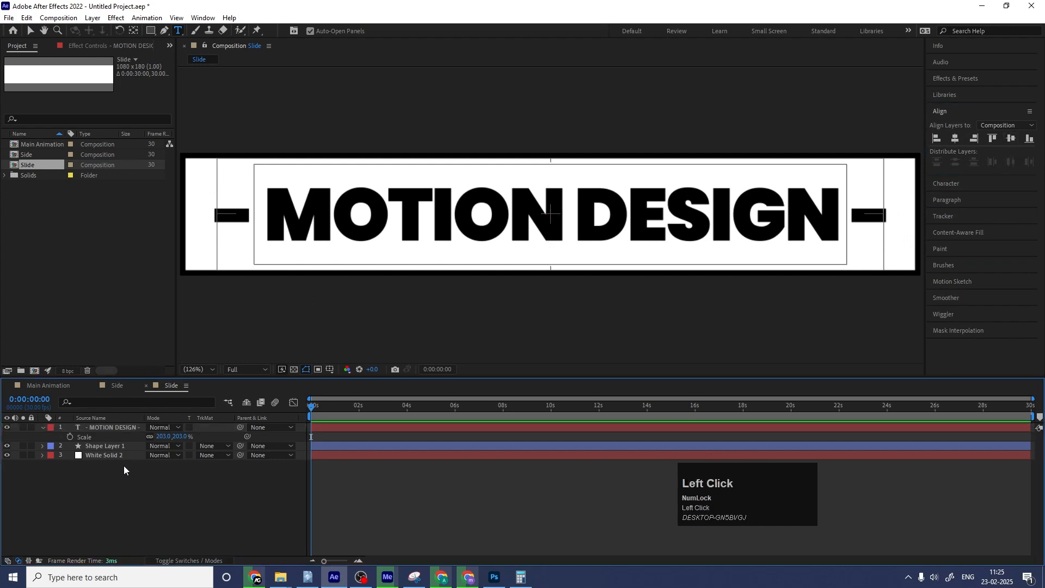
Step: Duplicate the text layer and set a Position keyframe at 0 seconds on the original text layer
{"action": "left_click", "coordinate": [106, 426]}
{"action": "key", "text": "ctrl+d"}
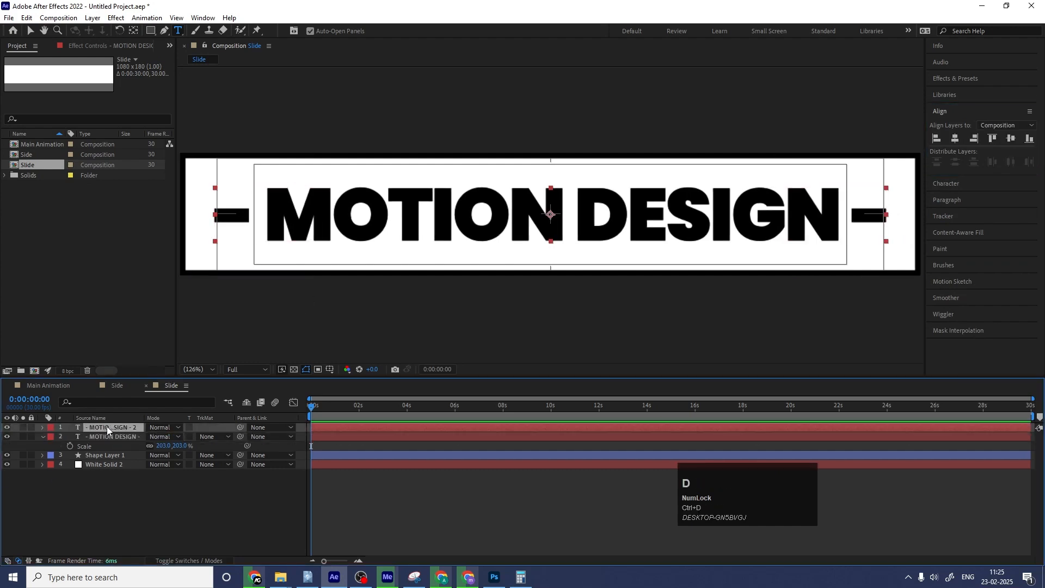
{"action": "left_click", "coordinate": [106, 437]}
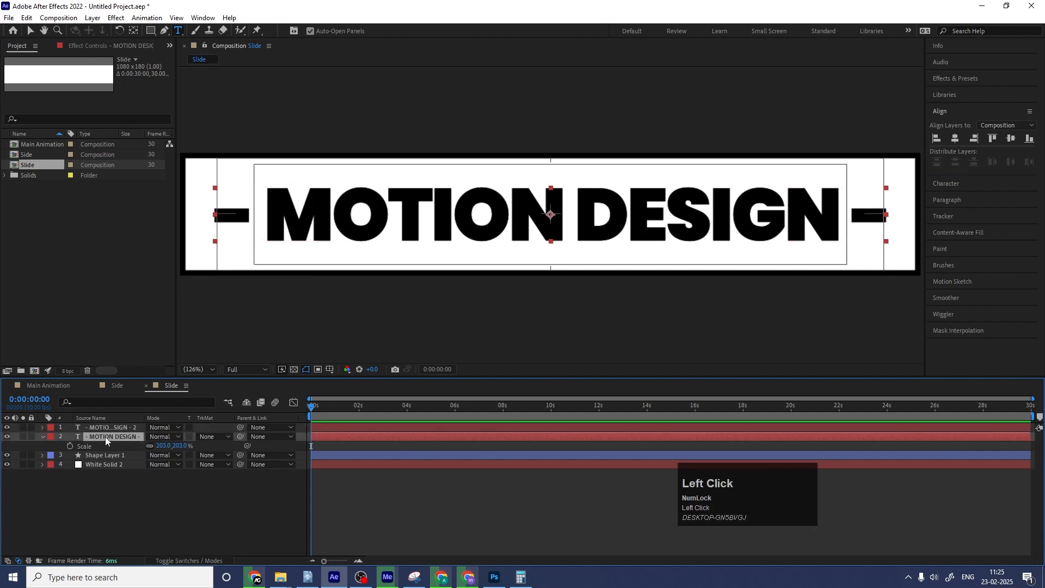
{"action": "key", "text": "o"}
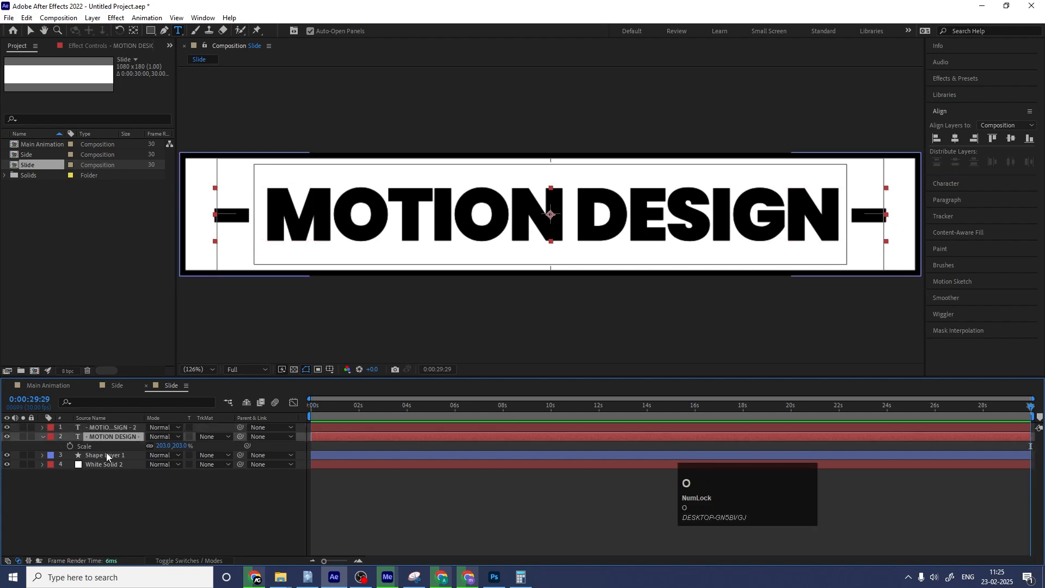
{"action": "key", "text": "p"}
{"action": "left_click", "coordinate": [70, 446]}
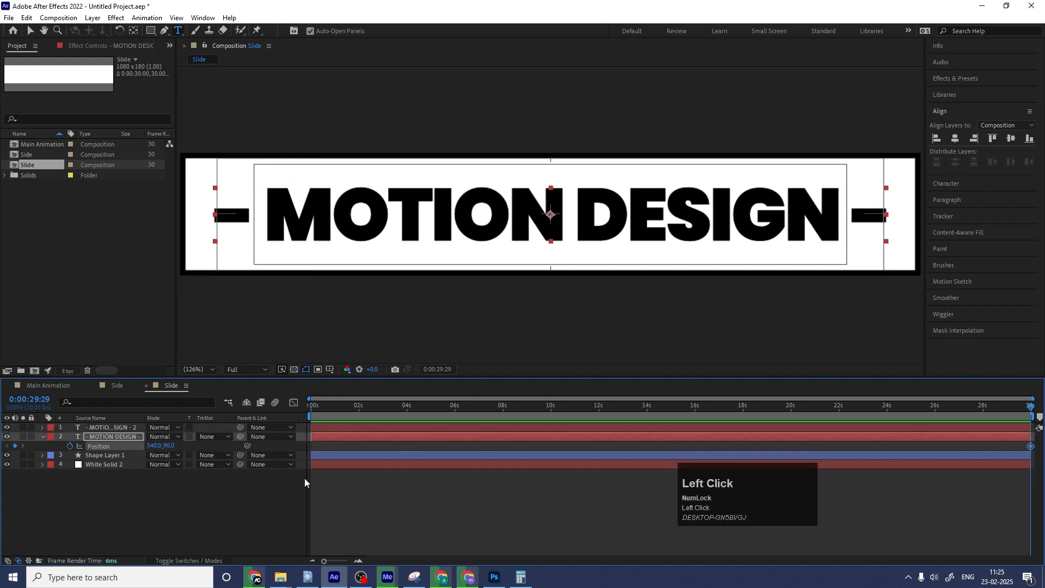
{"action": "key", "text": "ctrl+z"}
{"action": "key", "text": "j"}
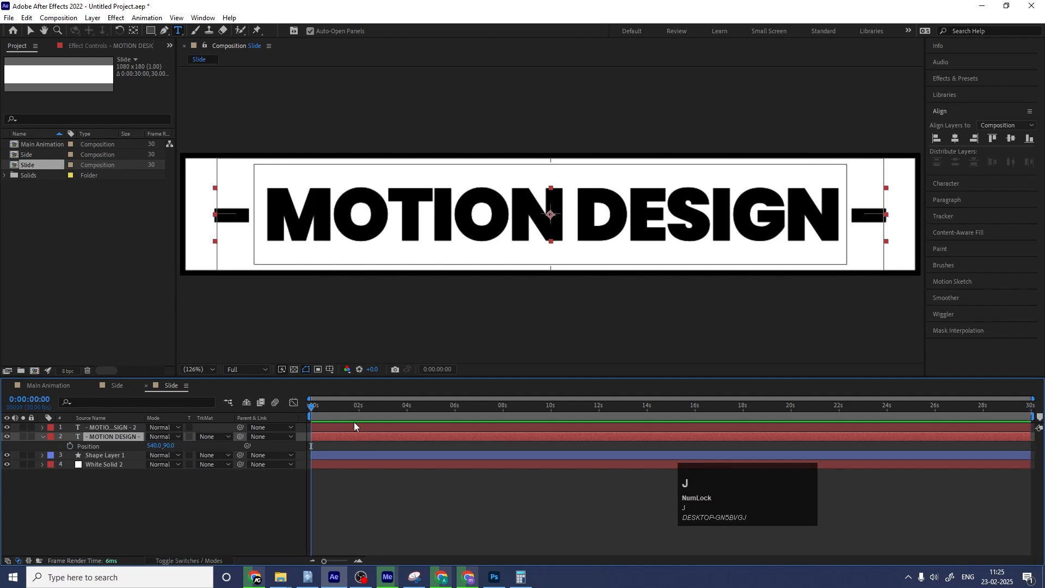
{"action": "left_click", "coordinate": [70, 445]}
{"action": "key", "text": "equal"}
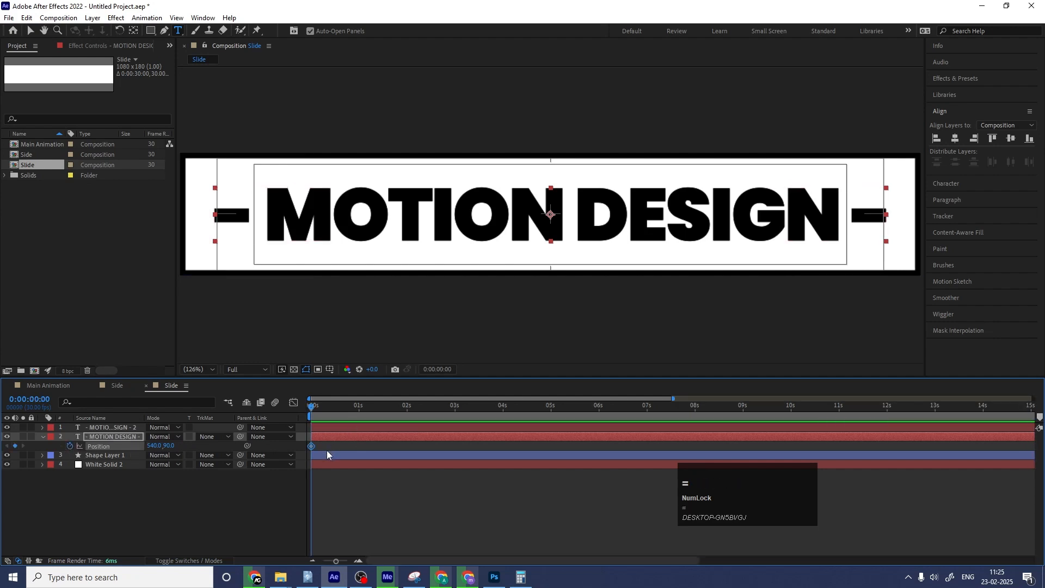
Step: At 2 seconds, move the original text horizontally out past the strip's right edge, to a position of about 1594.6, 90
{"action": "left_click", "coordinate": [406, 410]}
{"action": "key", "text": "v"}
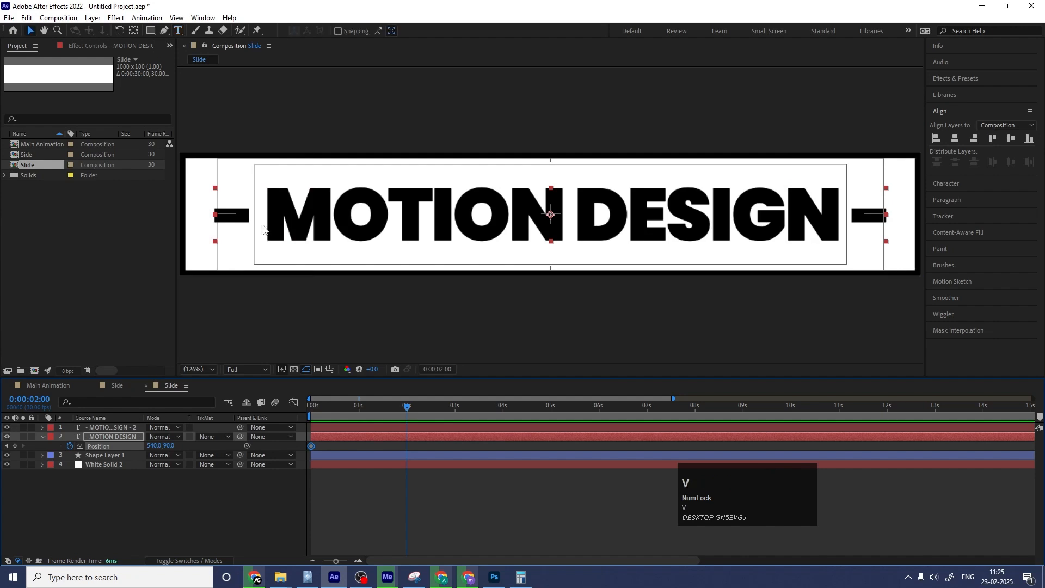
{"action": "left_click_drag", "start_coordinate": [259, 221], "coordinate": [968, 202]}
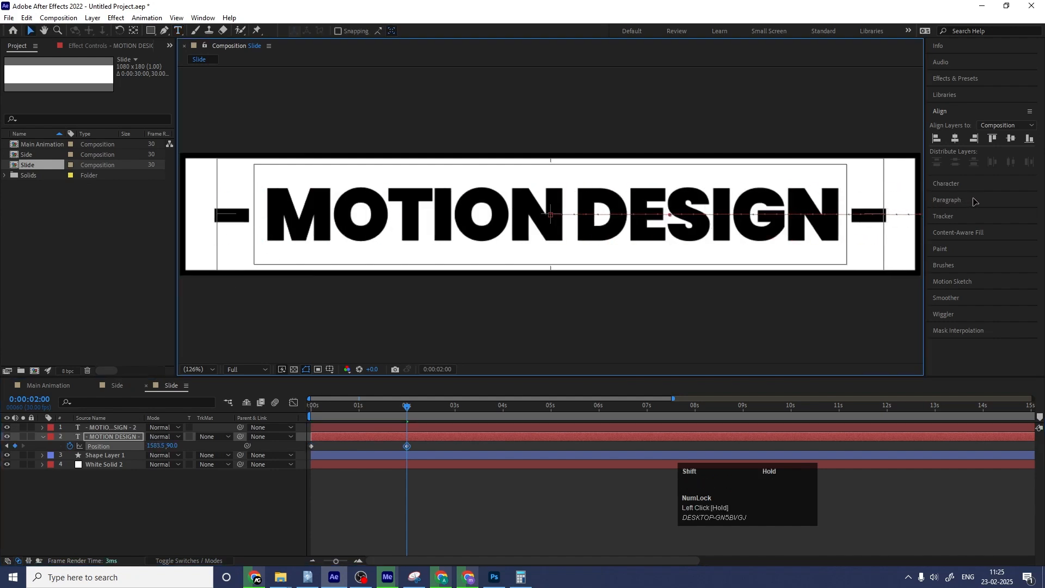
Step: Parent the duplicate text layer to the original text layer while the time is at 2 seconds
{"action": "left_click", "coordinate": [84, 475]}
{"action": "left_click", "coordinate": [93, 428]}
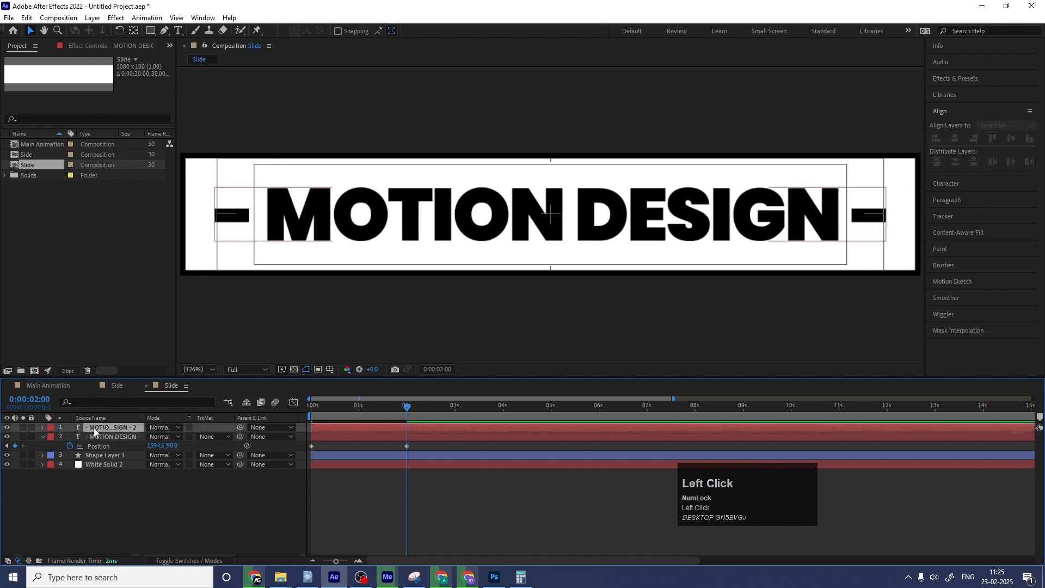
{"action": "left_click_drag", "start_coordinate": [239, 430], "coordinate": [94, 435]}
Step: Easy-ease both Position keyframes, adjust their curve in the graph editor, and preview the slide from the start
{"action": "left_click", "coordinate": [100, 449]}
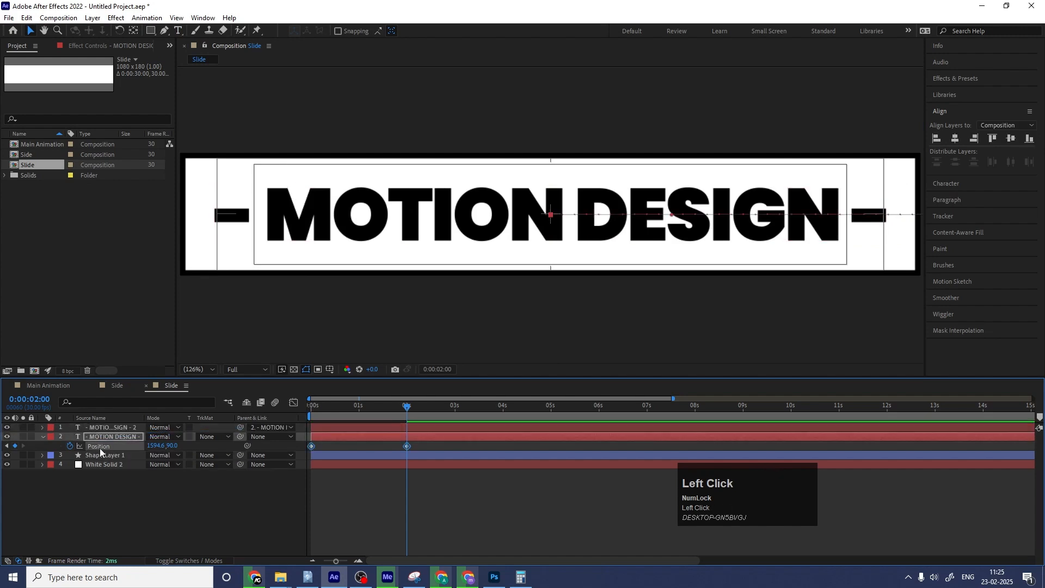
{"action": "key", "text": "F9"}
{"action": "left_click", "coordinate": [293, 402]}
{"action": "left_click_drag", "start_coordinate": [466, 497], "coordinate": [348, 529]}
{"action": "left_click", "coordinate": [293, 402]}
{"action": "left_click_drag", "start_coordinate": [328, 408], "coordinate": [299, 426]}
{"action": "key", "text": "space"}
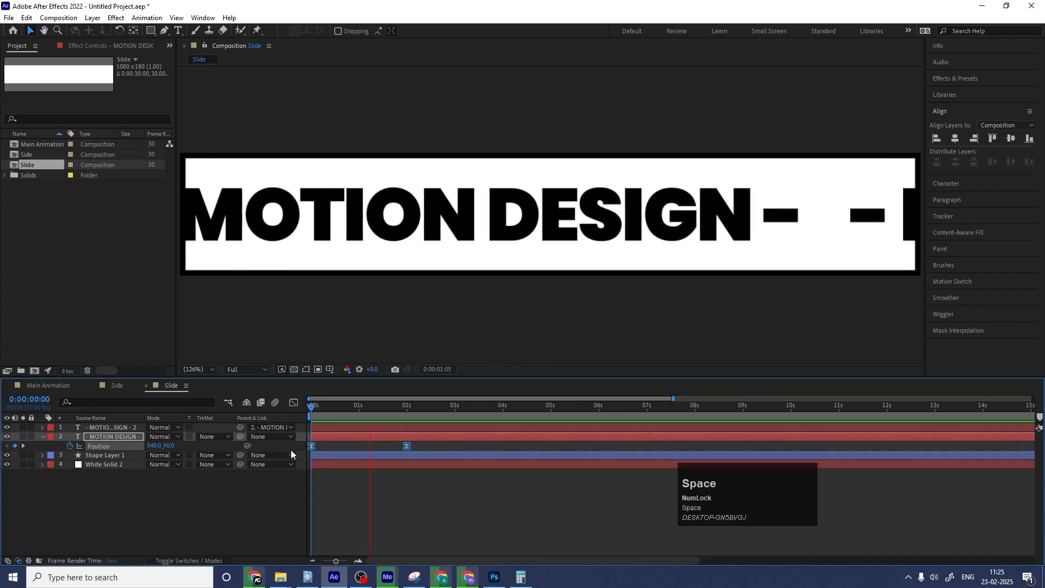
Step: Add a loopOut() expression to the original text layer's Position and preview the looping slide
{"action": "left_click", "coordinate": [83, 466]}
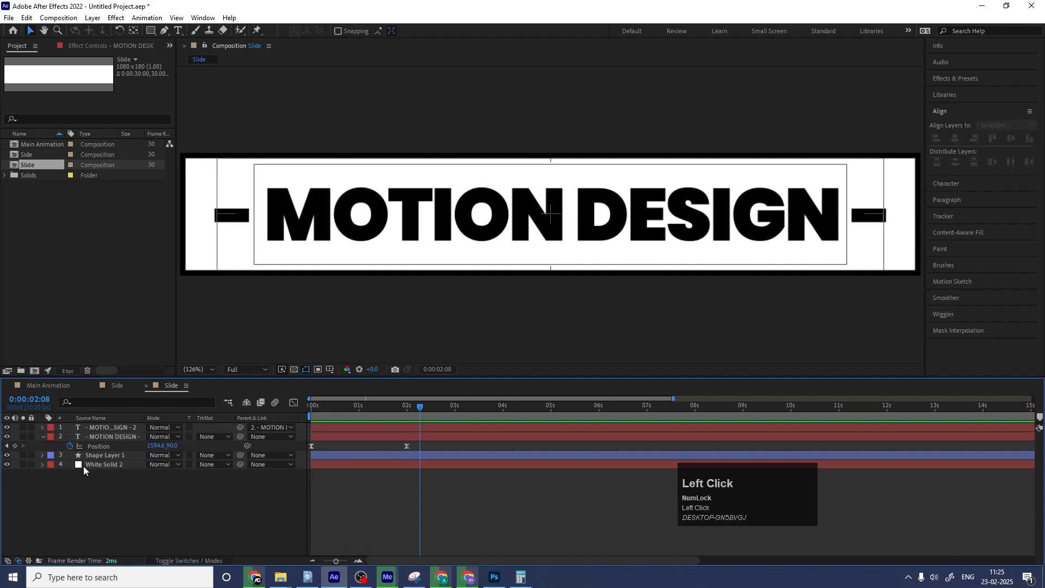
{"action": "left_click", "coordinate": [70, 445], "text": "alt"}
{"action": "type", "text": "loo"}
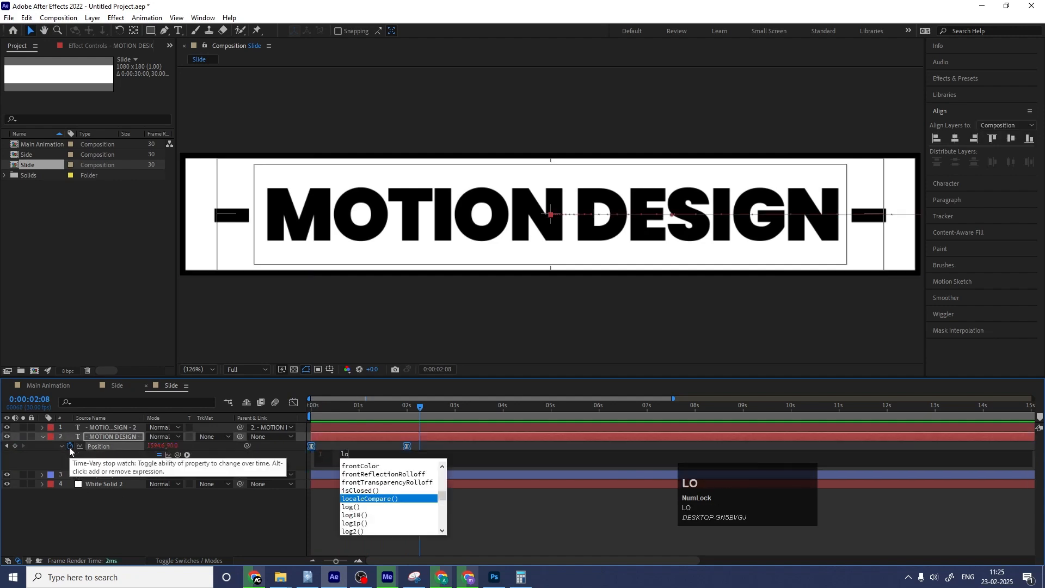
{"action": "key", "text": "Down"}
{"action": "key", "text": "Down"}
{"action": "key", "text": "Down"}
{"action": "key", "text": "Down"}
{"action": "key", "text": "Return"}
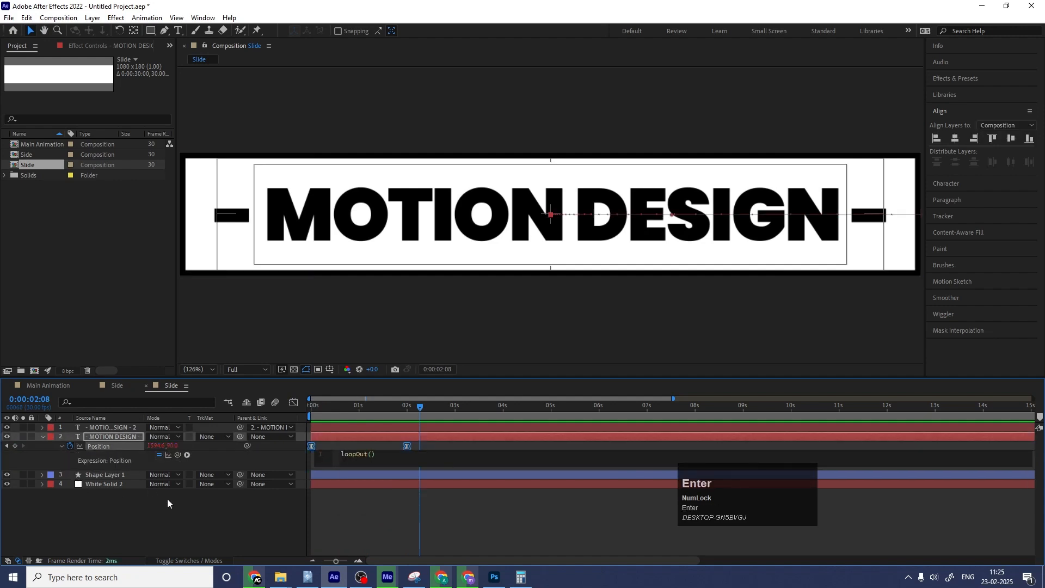
{"action": "left_click", "coordinate": [167, 498]}
{"action": "key", "text": "space"}
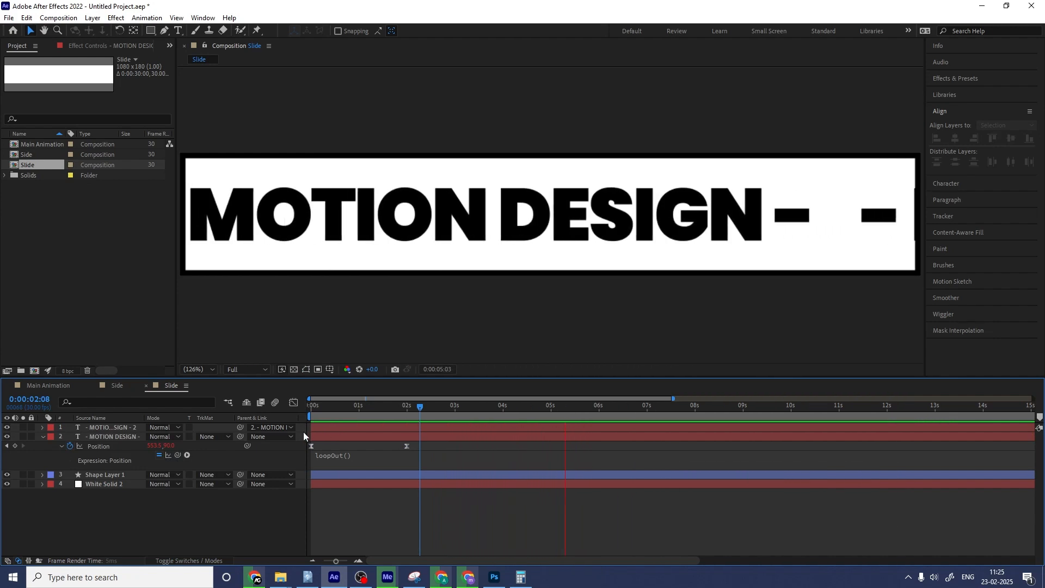
{"action": "key", "text": "space"}
Step: Enable motion blur on both text layers and preview the slide from the start
{"action": "left_click", "coordinate": [218, 425]}
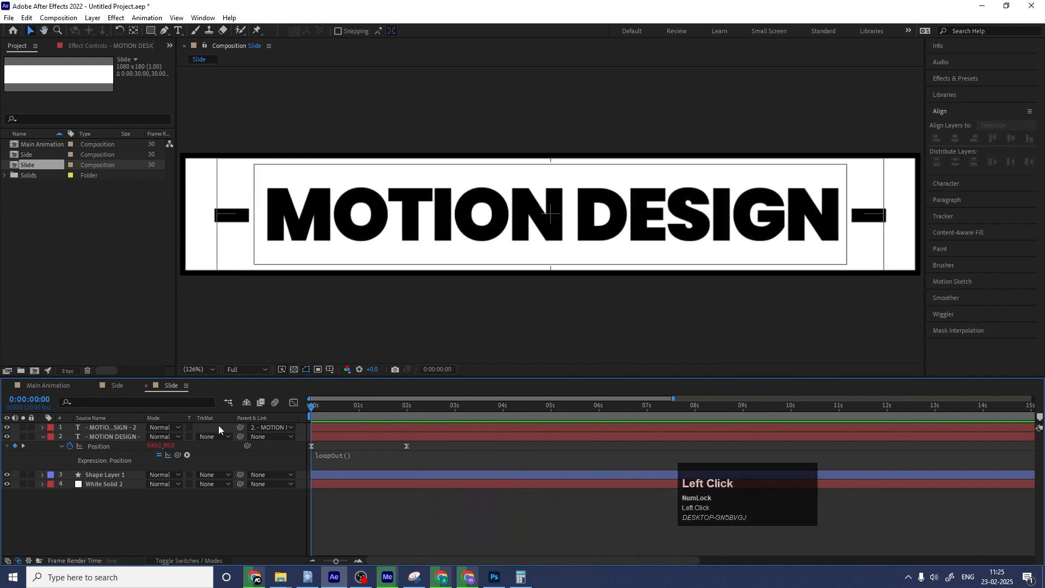
{"action": "key", "text": "F4"}
{"action": "left_click_drag", "start_coordinate": [190, 437], "coordinate": [191, 427]}
{"action": "key", "text": "space"}
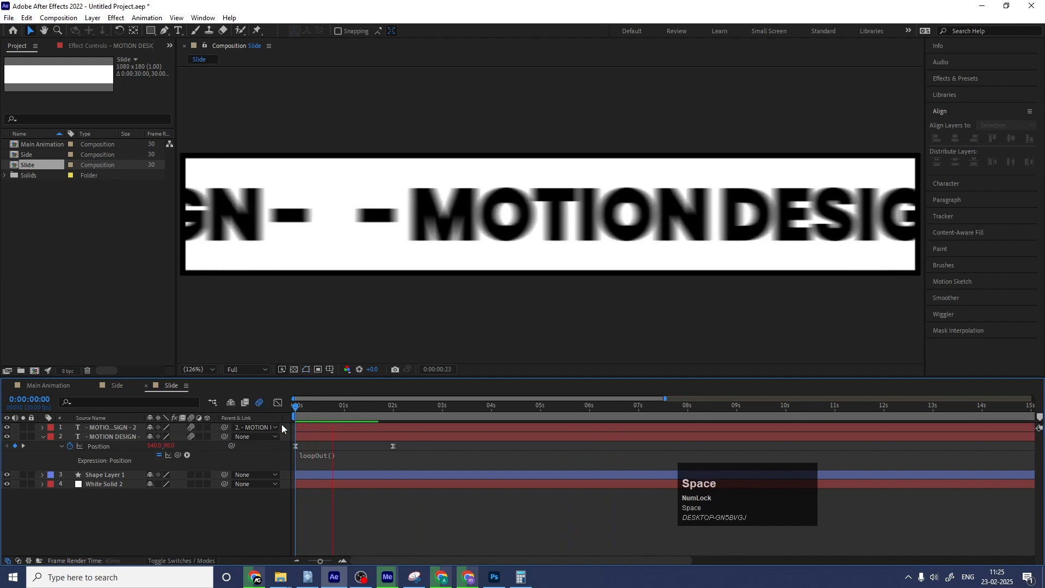
{"action": "key", "text": "space"}
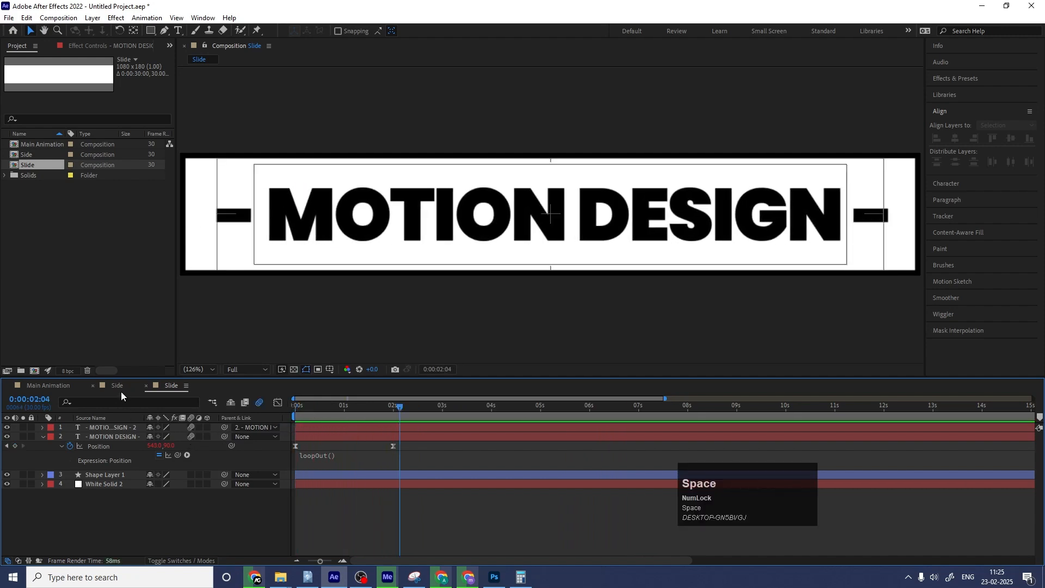
Step: Examine the motion-blurred playback repeatedly around the loop point at 2 seconds
{"action": "left_click", "coordinate": [388, 406]}
{"action": "key", "text": "space"}
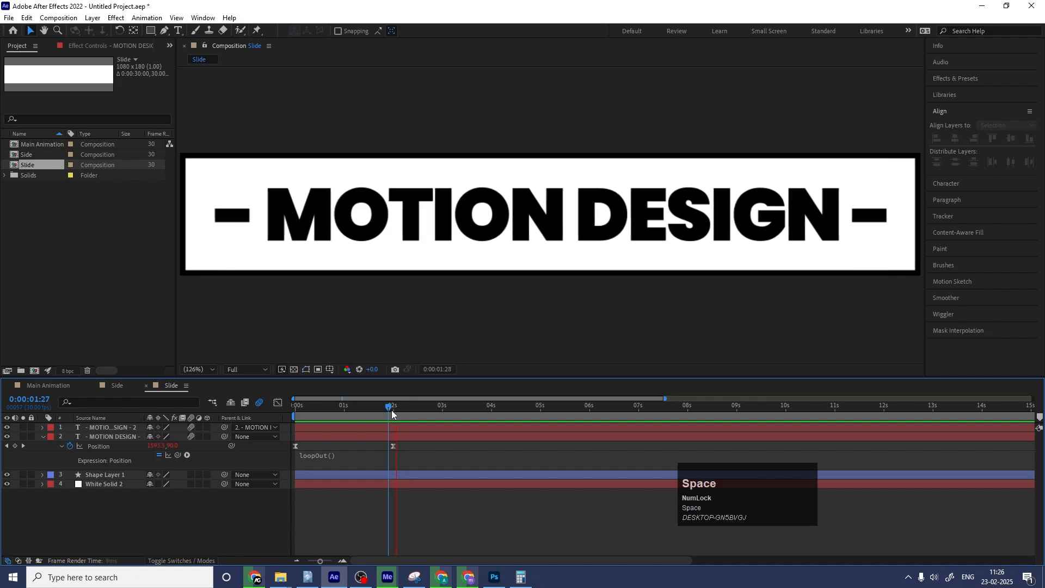
{"action": "key", "text": "space"}
{"action": "left_click", "coordinate": [390, 406]}
{"action": "key", "text": "space"}
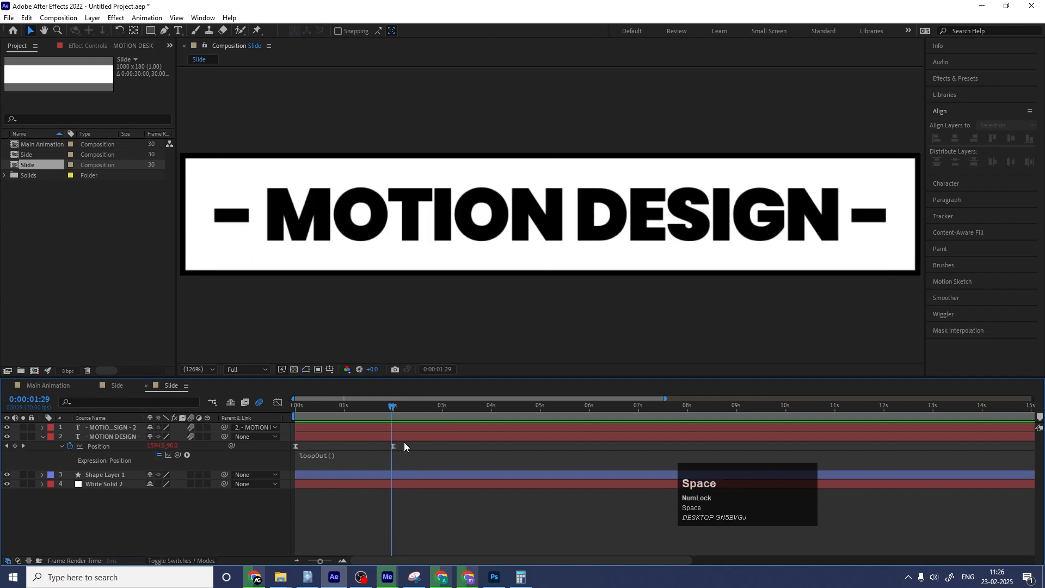
{"action": "key", "text": "space"}
{"action": "left_click", "coordinate": [389, 408]}
{"action": "key", "text": "space"}
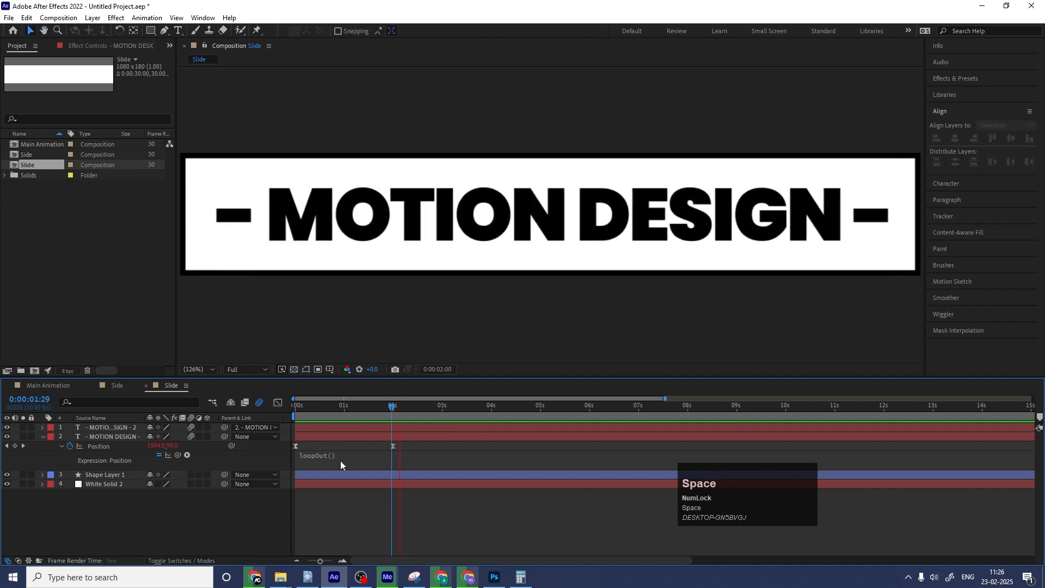
{"action": "key", "text": "space"}
Step: Turn motion blur off again for both text layers and replay the loop point around 2 seconds
{"action": "left_click_drag", "start_coordinate": [192, 436], "coordinate": [194, 422]}
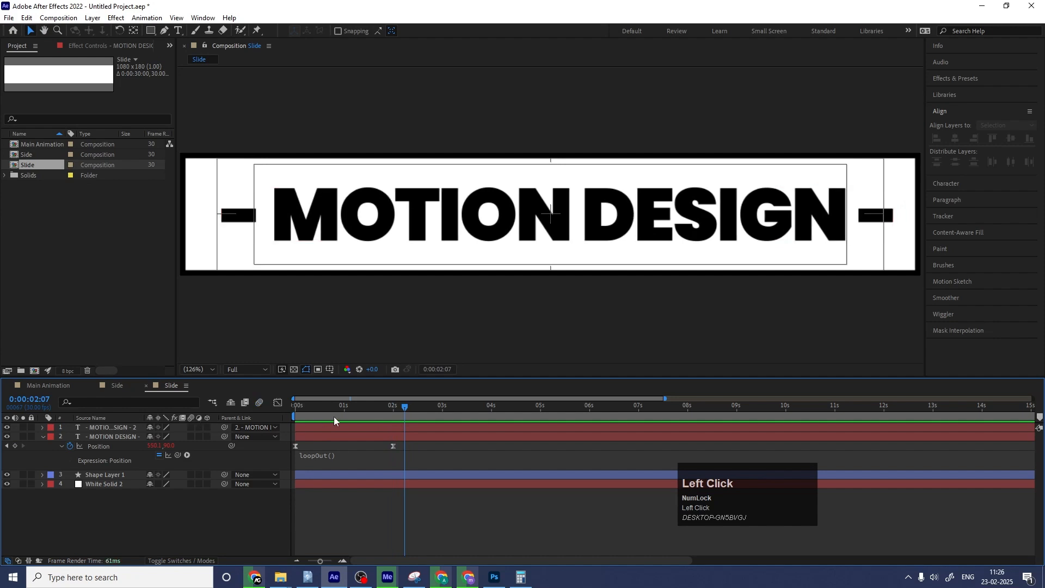
{"action": "left_click", "coordinate": [386, 412]}
{"action": "key", "text": "space"}
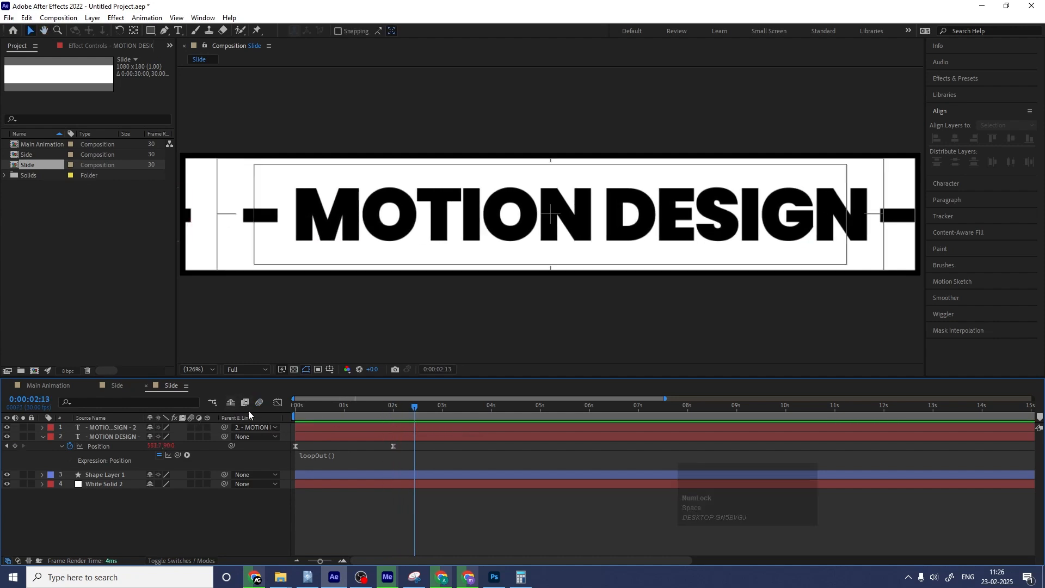
Step: Add the Slide composition as a layer in the Side composition and align it to the composition's top edge
{"action": "left_click", "coordinate": [125, 390]}
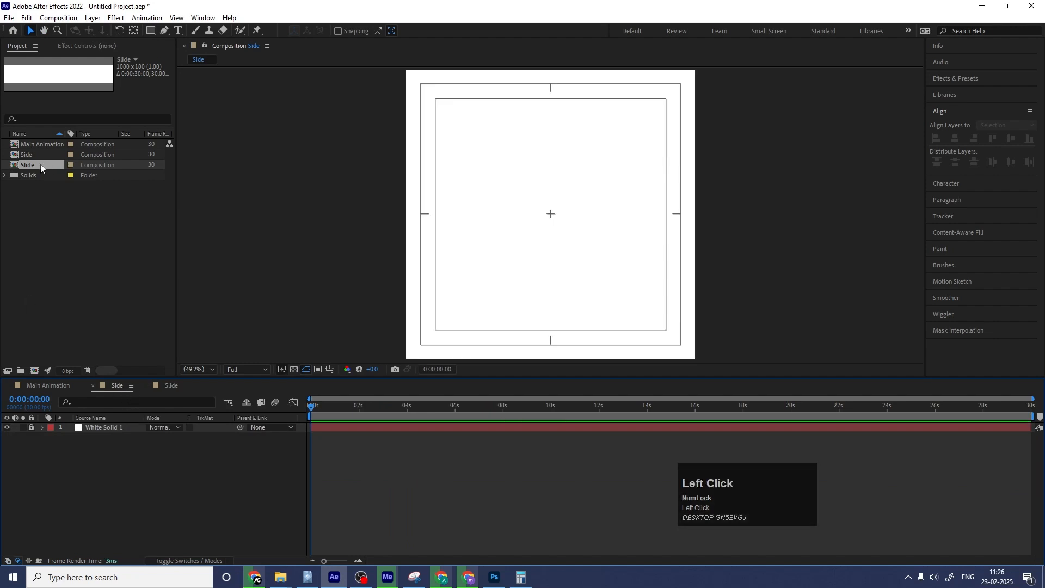
{"action": "left_click_drag", "start_coordinate": [46, 167], "coordinate": [127, 423]}
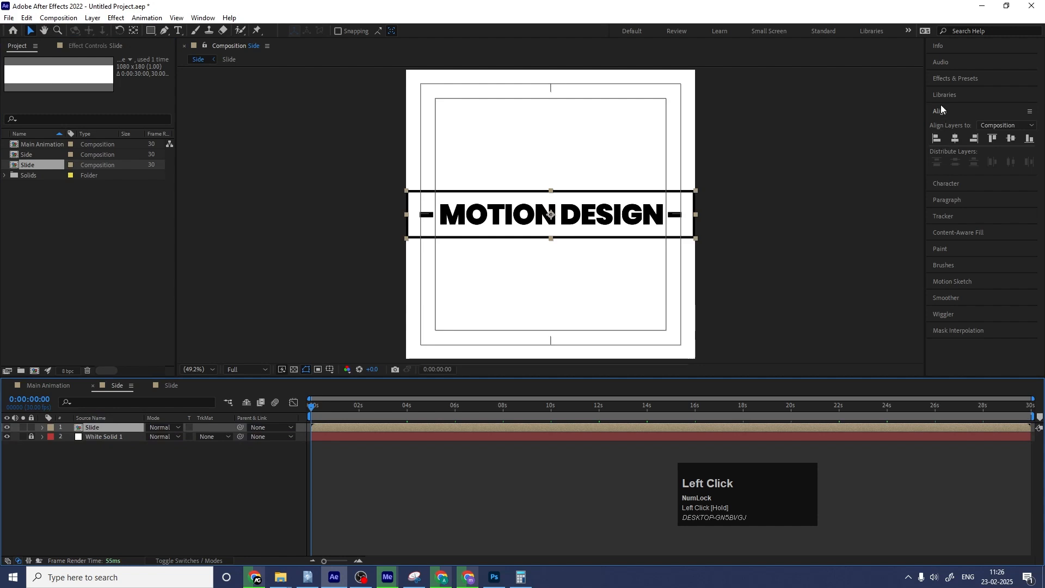
{"action": "left_click", "coordinate": [991, 139]}
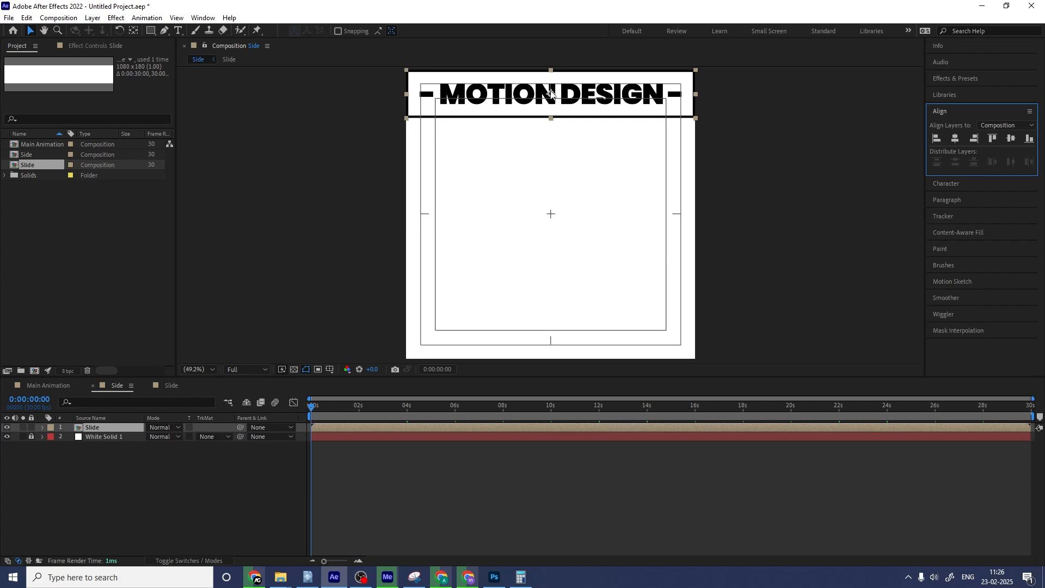
Step: Duplicate the Slide layer five times, stack the copies edge to edge down to the composition's bottom edge, and preview the result
{"action": "left_click_drag", "start_coordinate": [558, 84], "coordinate": [550, 234]}
{"action": "key", "text": "ctrl+d"}
{"action": "key", "text": "ctrl+d"}
{"action": "key", "text": "ctrl+d"}
{"action": "key", "text": "ctrl+d"}
{"action": "left_click_drag", "start_coordinate": [552, 235], "coordinate": [556, 322]}
{"action": "key", "text": "ctrl+d"}
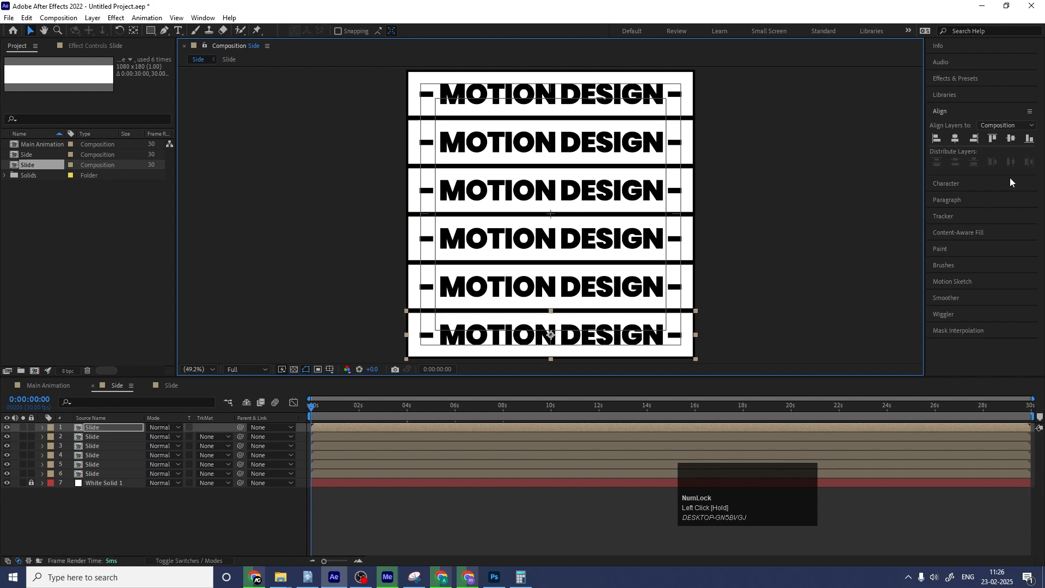
{"action": "left_click", "coordinate": [1031, 141]}
{"action": "left_click", "coordinate": [128, 540]}
{"action": "key", "text": "space"}
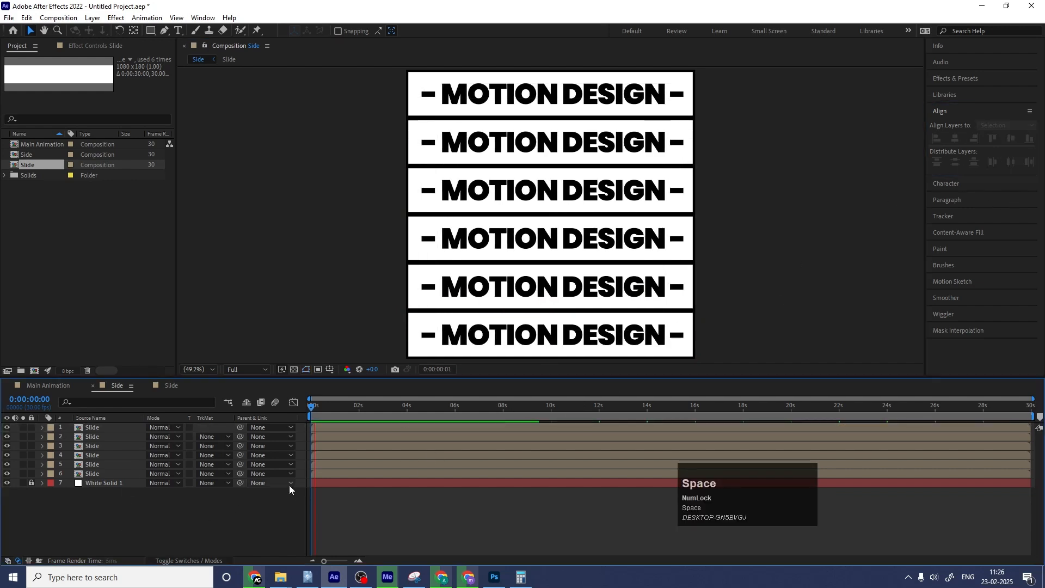
Step: Time-reverse every second Slide layer (layers 1, 3 and 5) and preview the motion from the start
{"action": "key", "text": "space"}
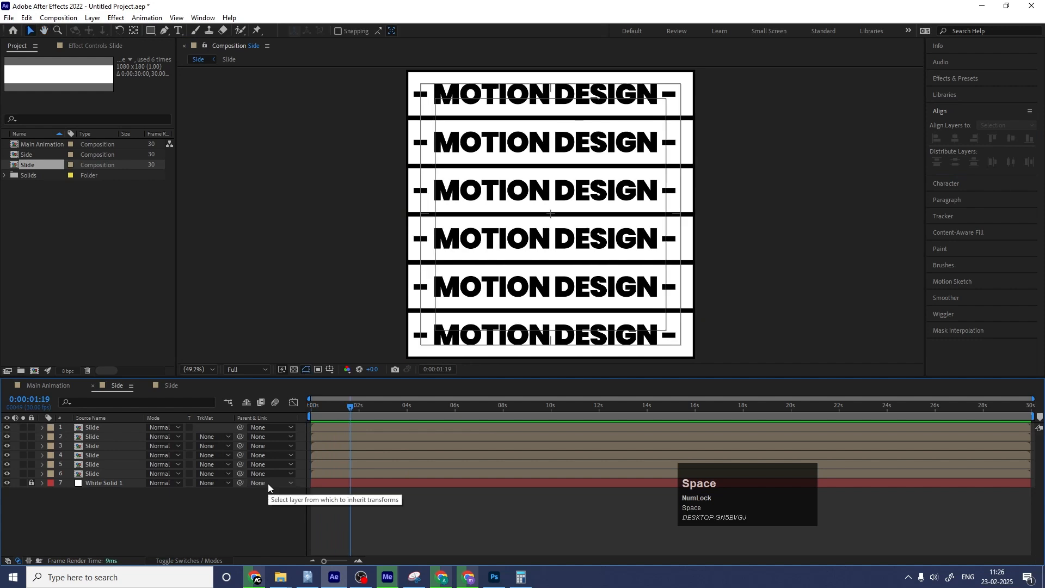
{"action": "key", "text": "equal"}
{"action": "key", "text": "equal"}
{"action": "key", "text": "equal"}
{"action": "left_click_drag", "start_coordinate": [353, 407], "coordinate": [223, 434]}
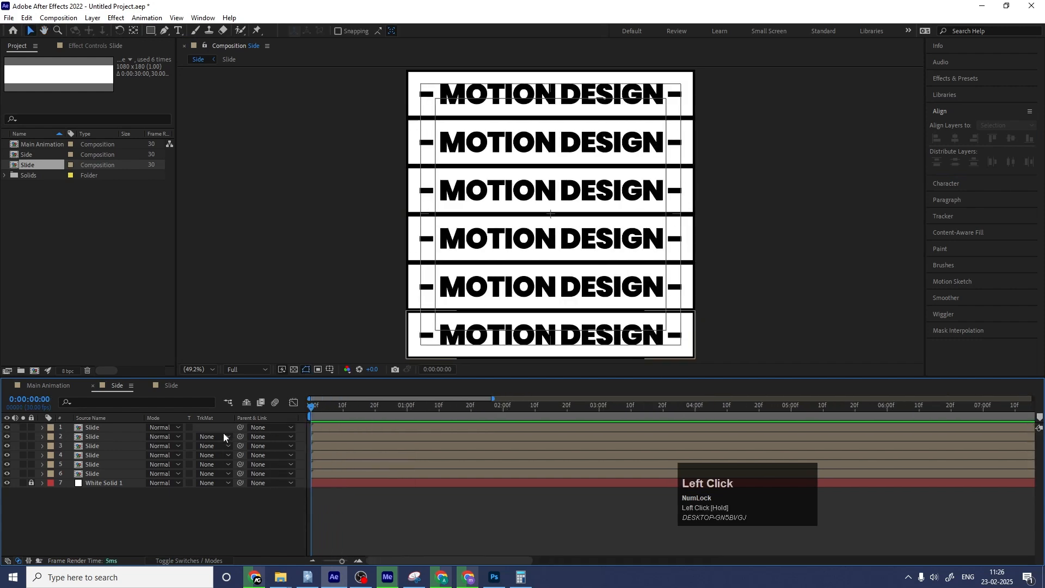
{"action": "left_click", "coordinate": [108, 429]}
{"action": "left_click", "coordinate": [86, 445], "text": "ctrl"}
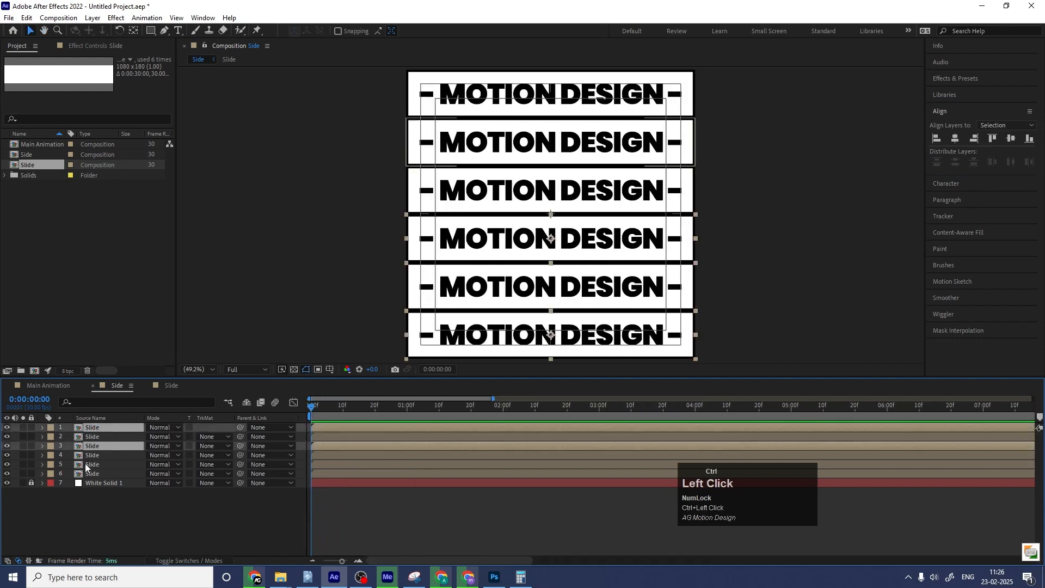
{"action": "left_click", "coordinate": [87, 464], "text": "ctrl"}
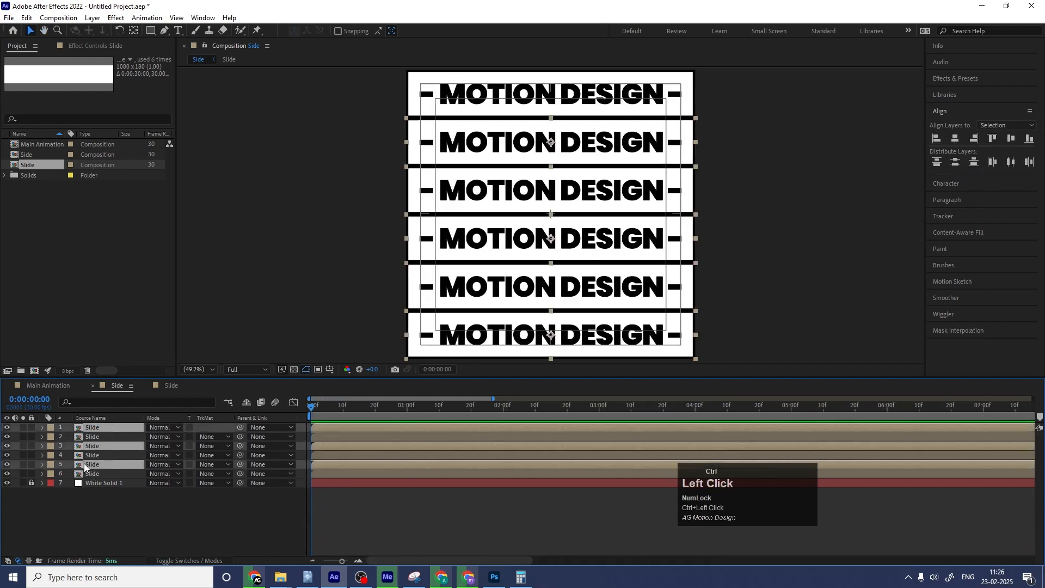
{"action": "right_click", "coordinate": [363, 431]}
{"action": "left_click", "coordinate": [402, 164]}
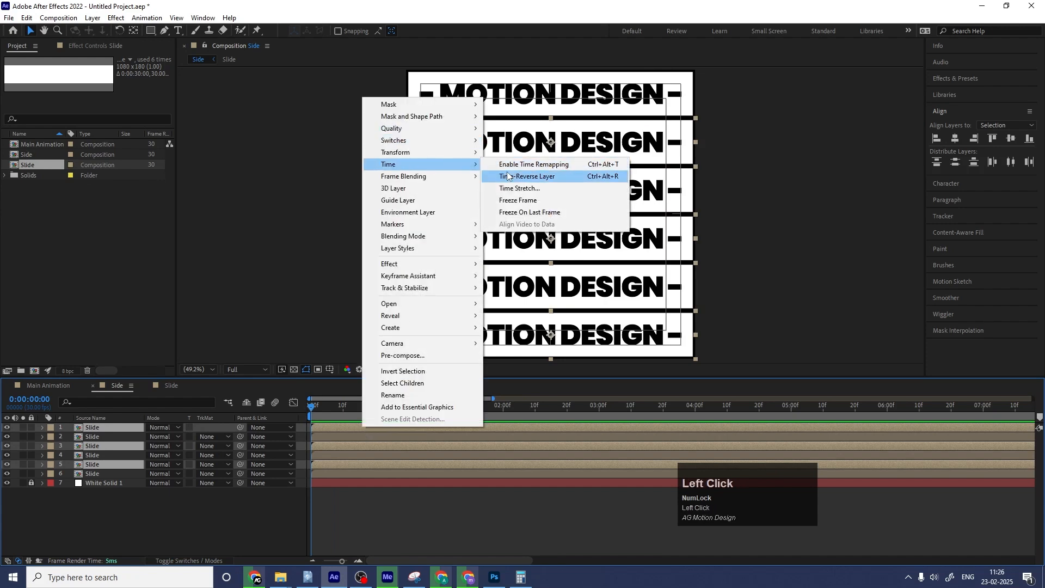
{"action": "left_click", "coordinate": [511, 175]}
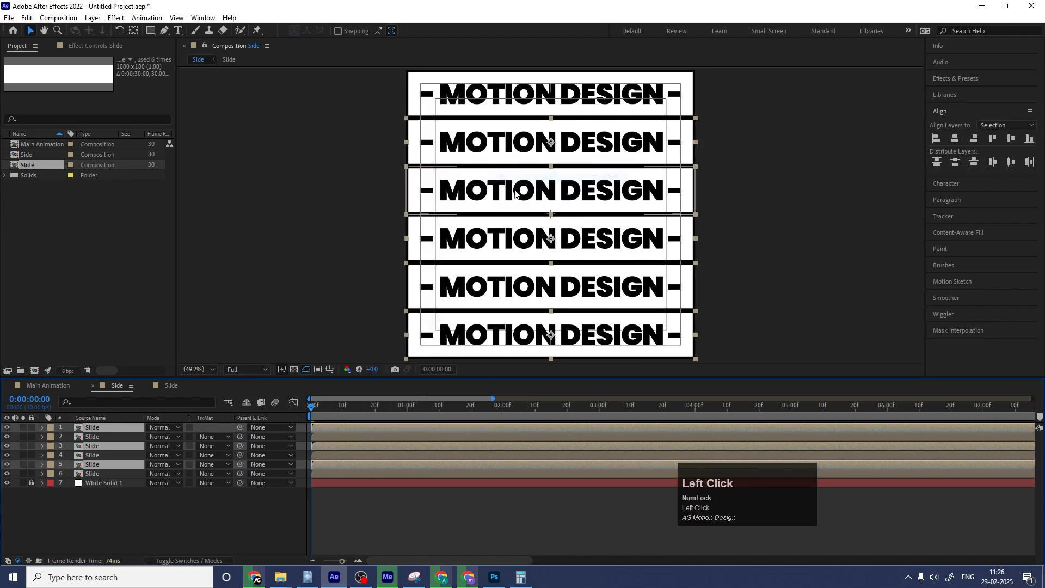
{"action": "key", "text": "space"}
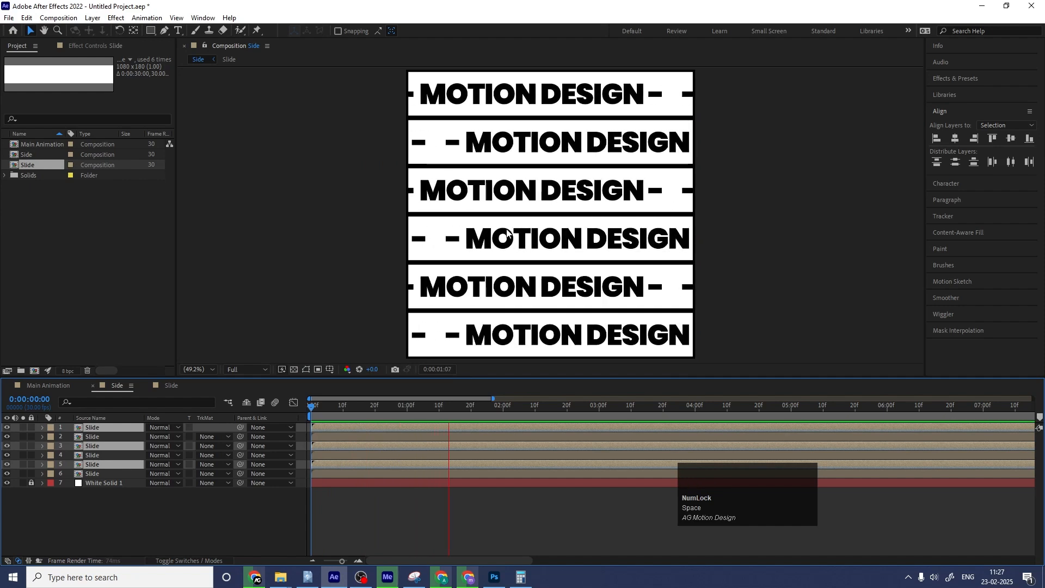
{"action": "key", "text": "space"}
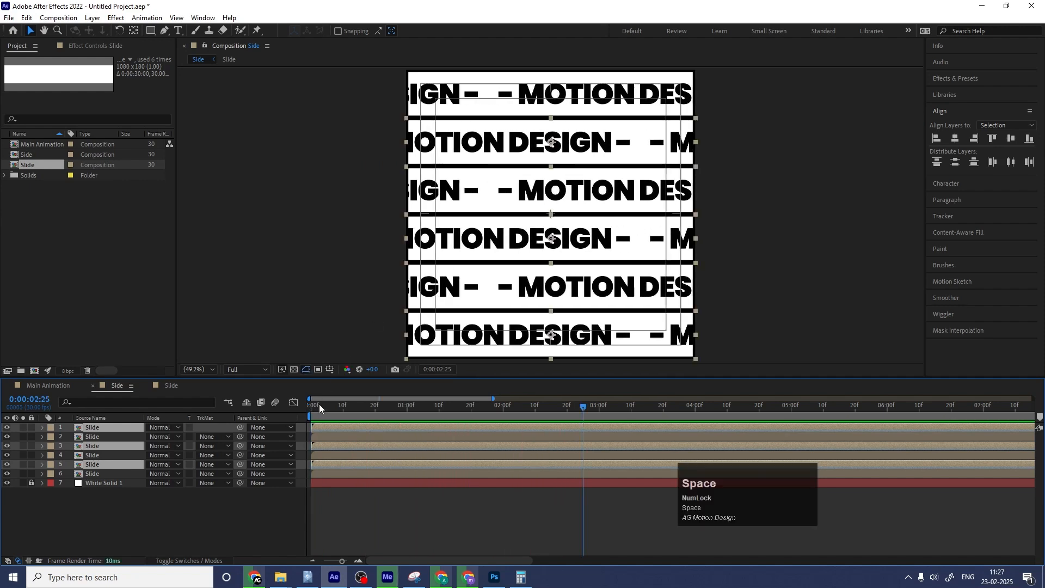
Step: Shift Slide layer 5 to start at frame 5 and Slide layer 4 to start at frame 10
{"action": "left_click", "coordinate": [269, 412]}
{"action": "key", "text": "equal"}
{"action": "key", "text": "equal"}
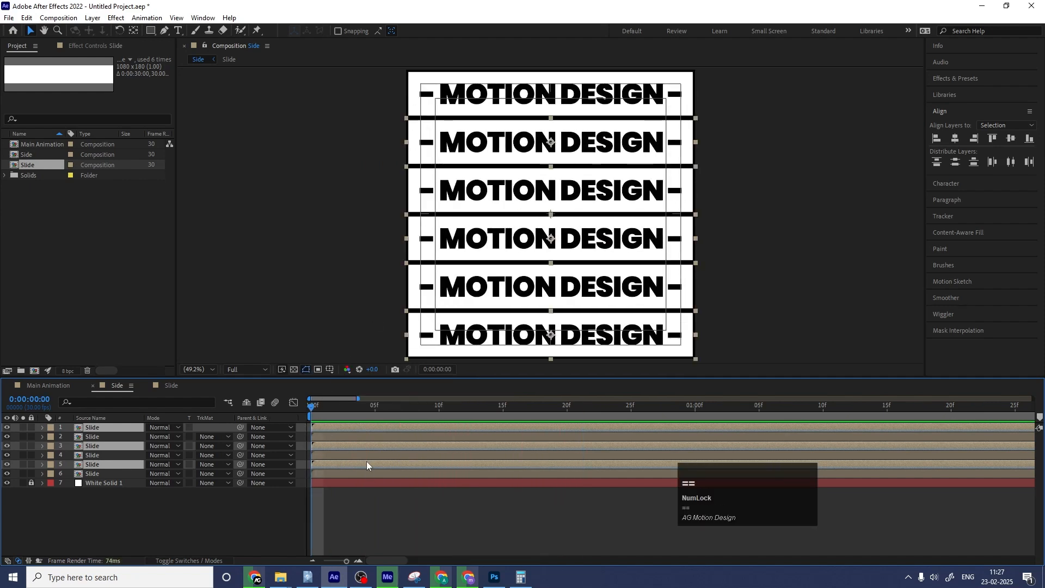
{"action": "left_click", "coordinate": [365, 508]}
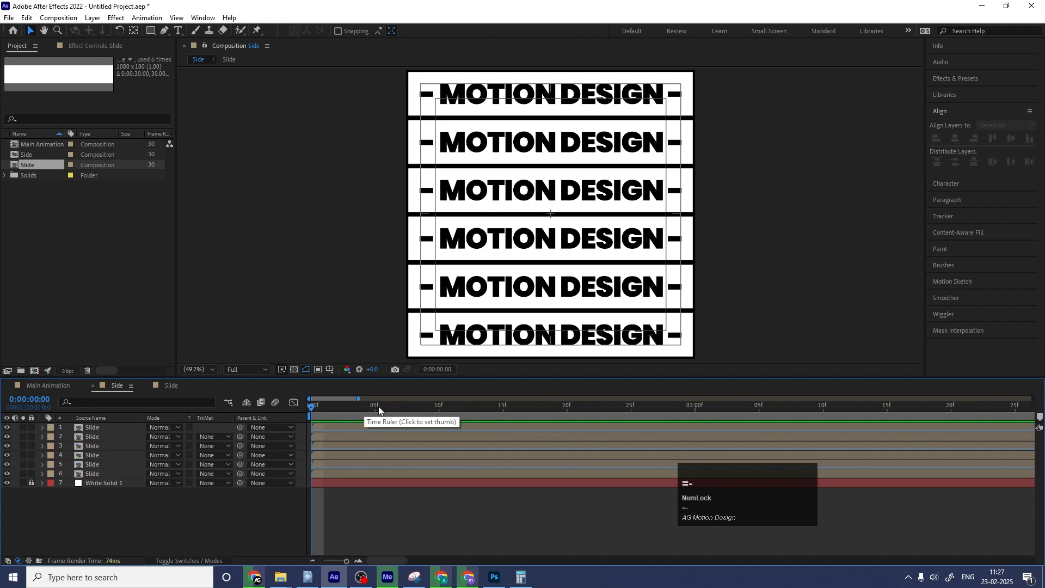
{"action": "left_click", "coordinate": [375, 405]}
{"action": "left_click", "coordinate": [369, 465]}
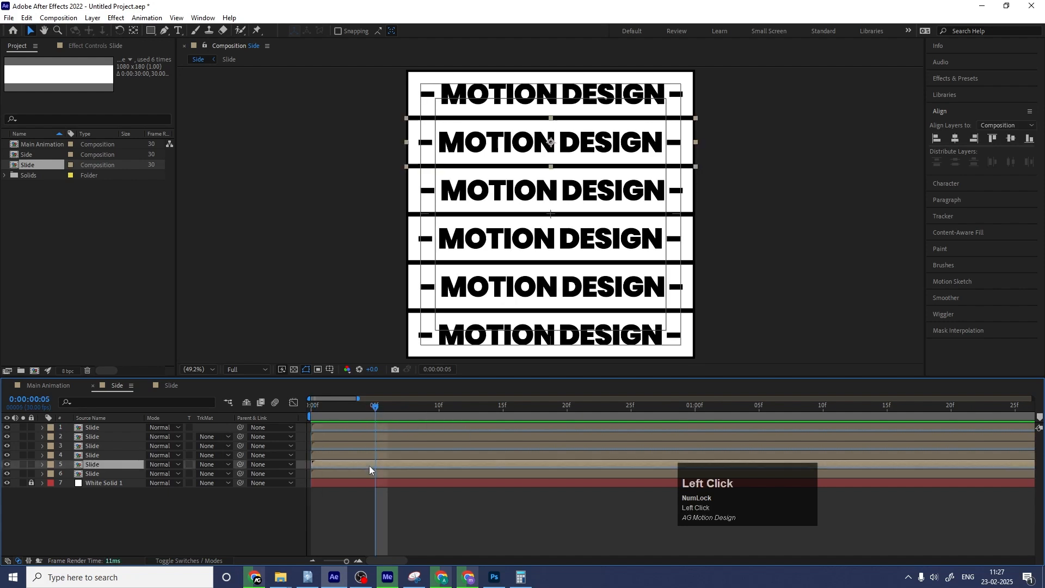
{"action": "key", "text": "alt+bracketleft"}
{"action": "left_click", "coordinate": [438, 409]}
{"action": "left_click", "coordinate": [435, 453]}
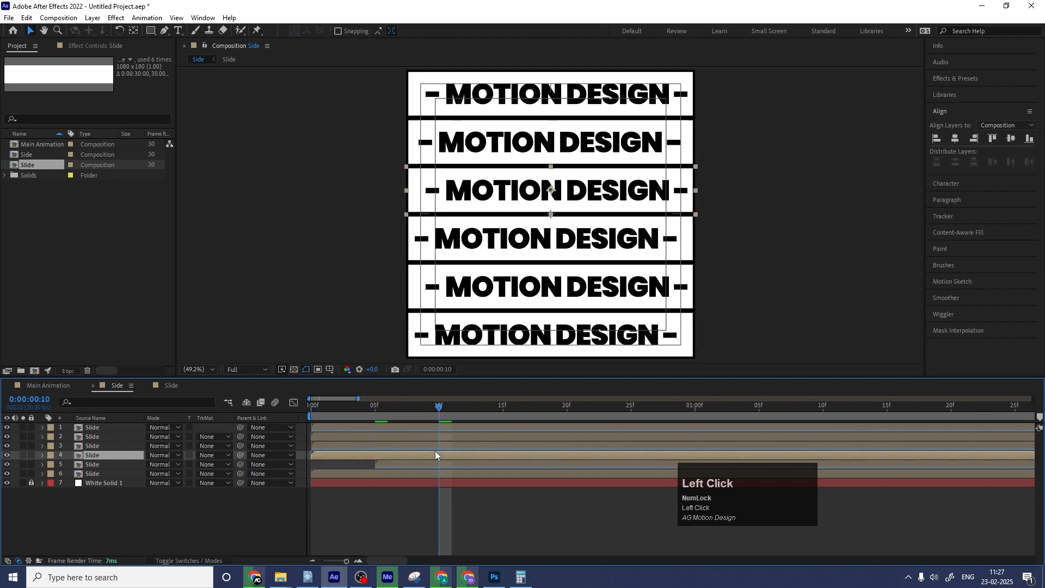
{"action": "key", "text": "alt+bracketleft"}
Step: Shift Slide layers 3, 2 and 1 to start at frames 15, 20 and 25 respectively
{"action": "left_click", "coordinate": [501, 416]}
{"action": "left_click", "coordinate": [501, 445]}
{"action": "key", "text": "alt+bracketleft"}
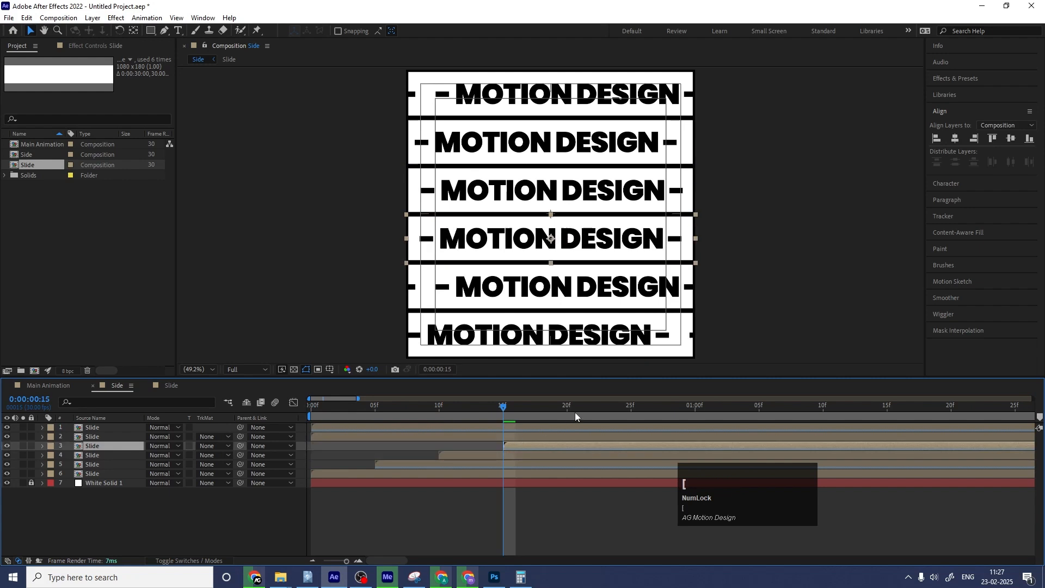
{"action": "left_click", "coordinate": [567, 417]}
{"action": "left_click", "coordinate": [568, 436]}
{"action": "key", "text": "alt+bracketleft"}
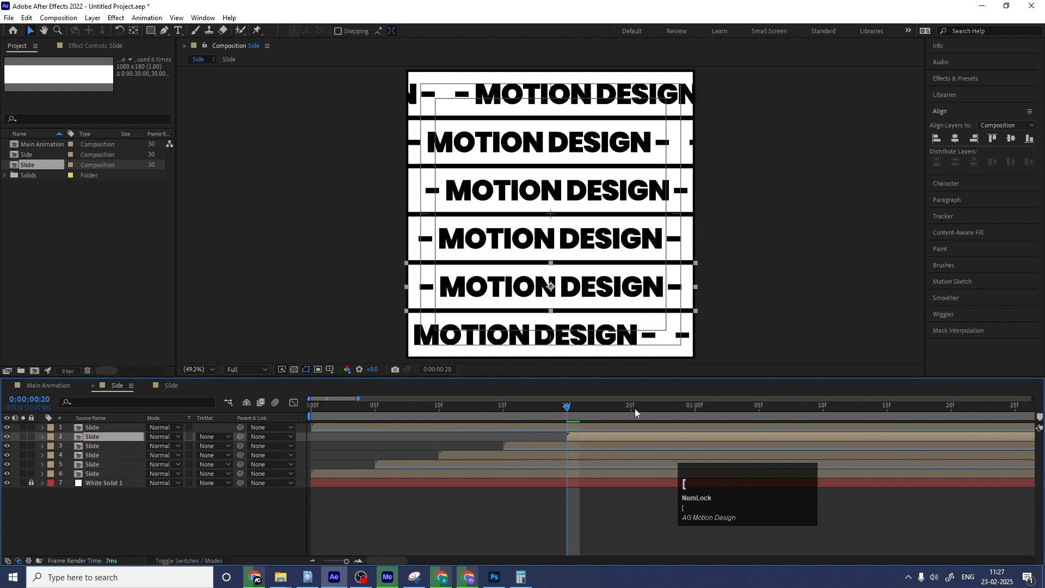
{"action": "left_click", "coordinate": [633, 414]}
{"action": "left_click", "coordinate": [635, 427]}
{"action": "key", "text": "alt+bracketleft"}
{"action": "key", "text": "minus"}
{"action": "key", "text": "minus"}
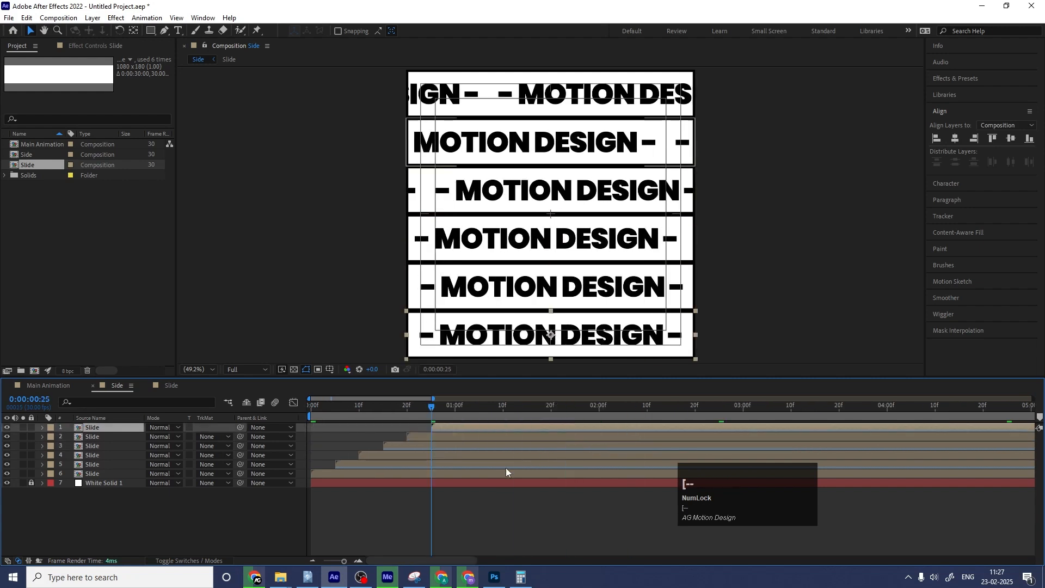
Step: Move all six staggered Slide layers earlier together so layer 1 starts at 0 seconds, and preview the result
{"action": "left_click", "coordinate": [406, 472], "text": "shift"}
{"action": "left_click_drag", "start_coordinate": [450, 425], "coordinate": [285, 406]}
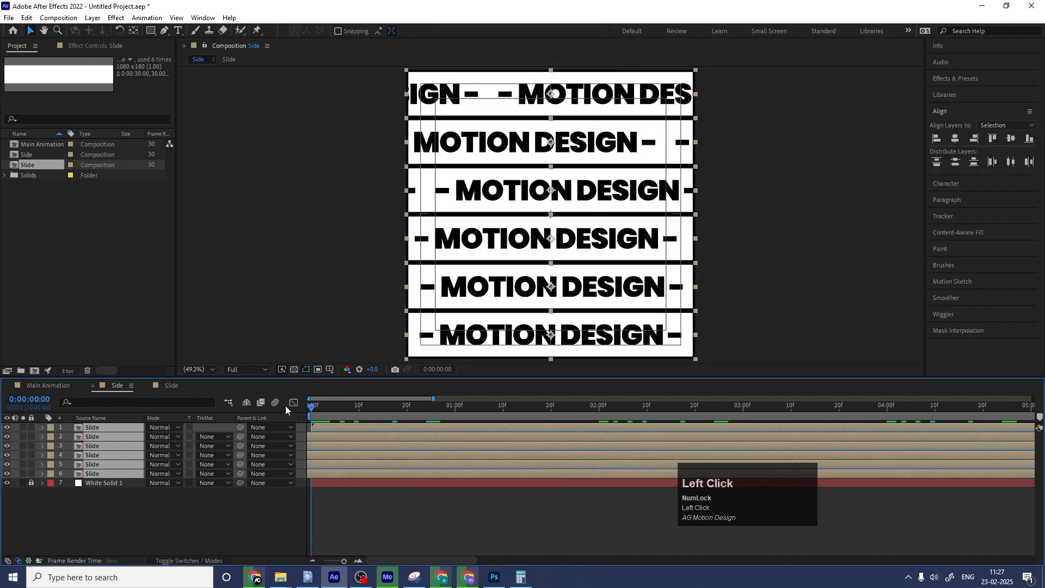
{"action": "key", "text": "space"}
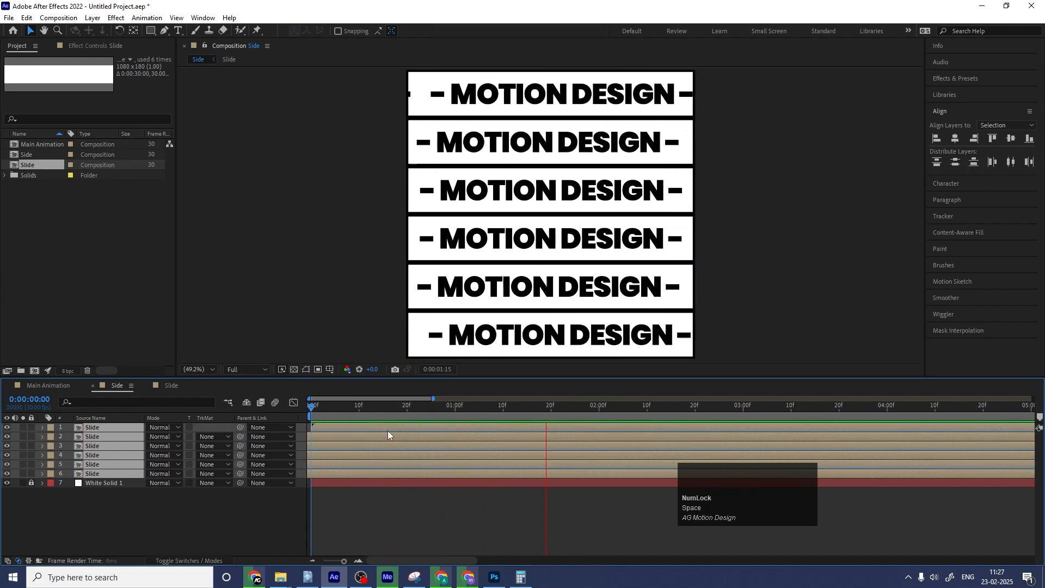
{"action": "key", "text": "space"}
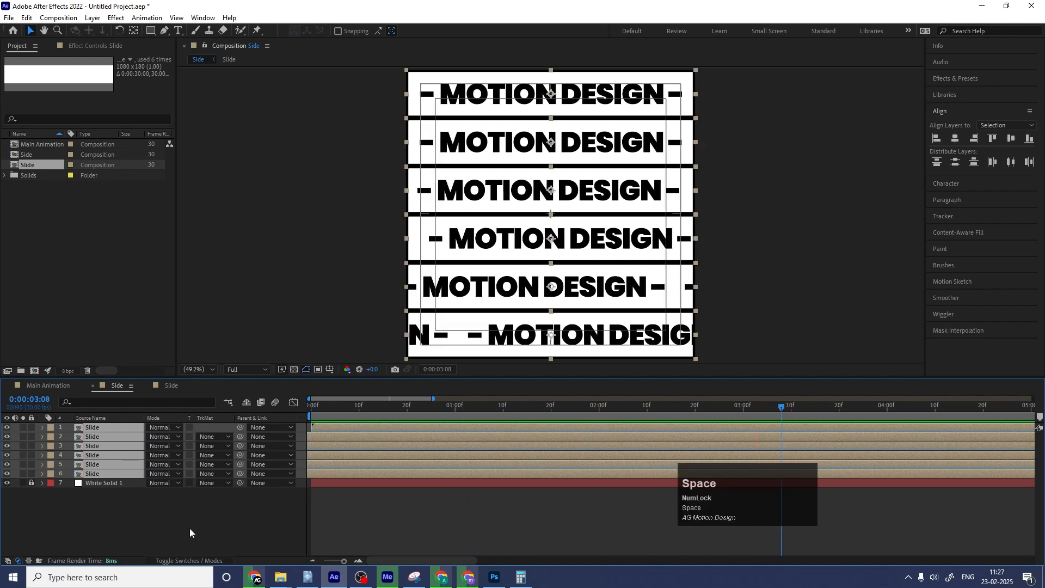
Step: Apply the Tint effect to Slide layer 1 and swap its black and white colors
{"action": "left_click", "coordinate": [190, 528]}
{"action": "left_click", "coordinate": [103, 427]}
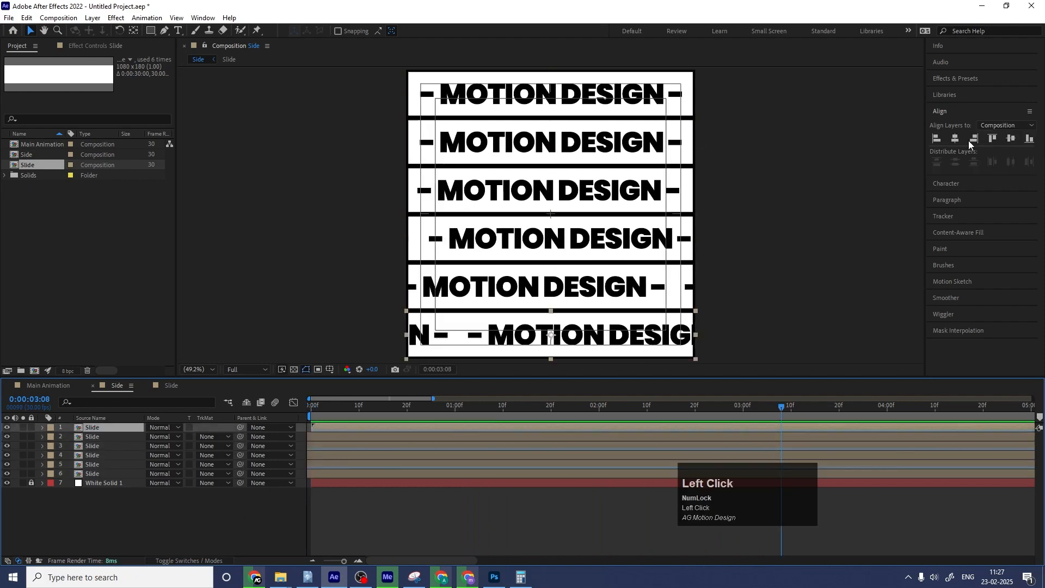
{"action": "left_click_drag", "start_coordinate": [345, 412], "coordinate": [241, 419]}
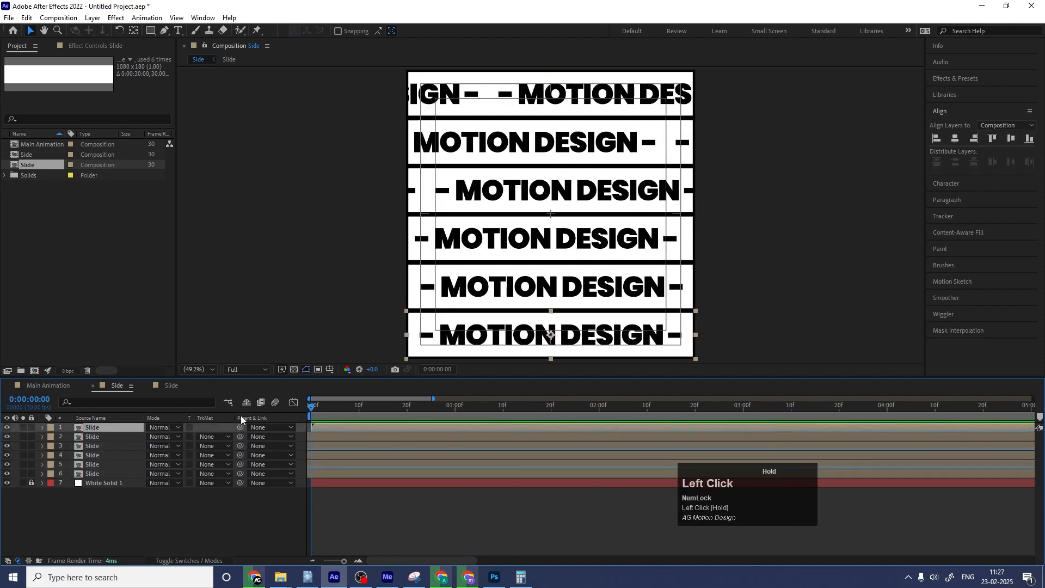
{"action": "left_click", "coordinate": [951, 80]}
{"action": "left_click", "coordinate": [961, 89]}
{"action": "type", "text": "tint"}
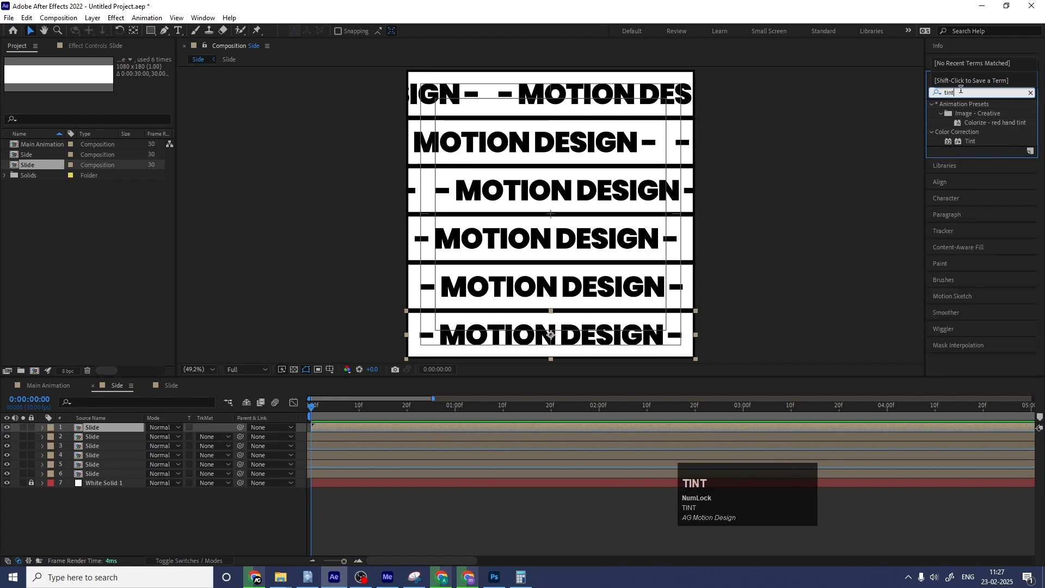
{"action": "double_click", "coordinate": [971, 142]}
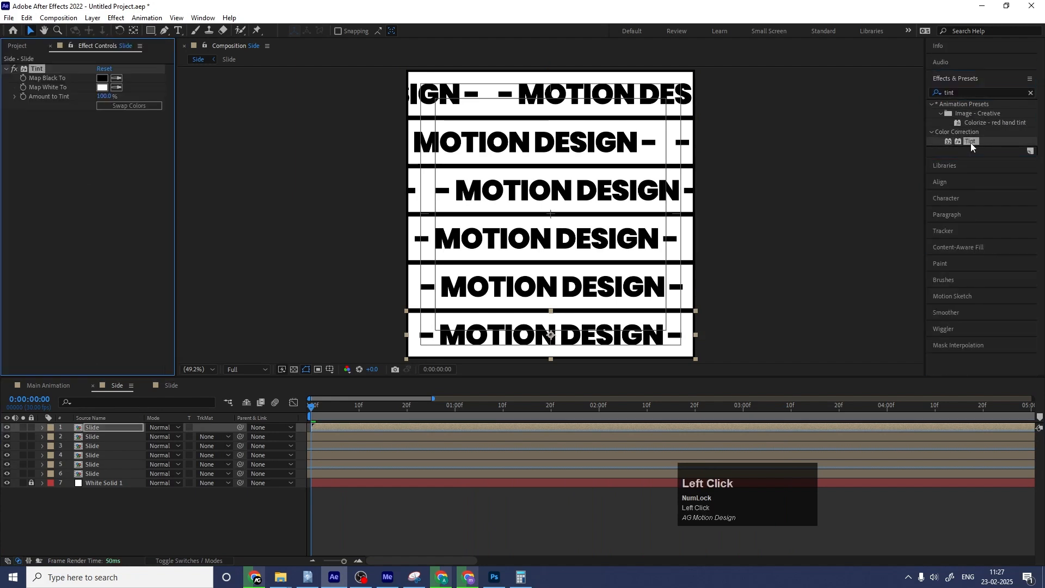
{"action": "left_click", "coordinate": [127, 106]}
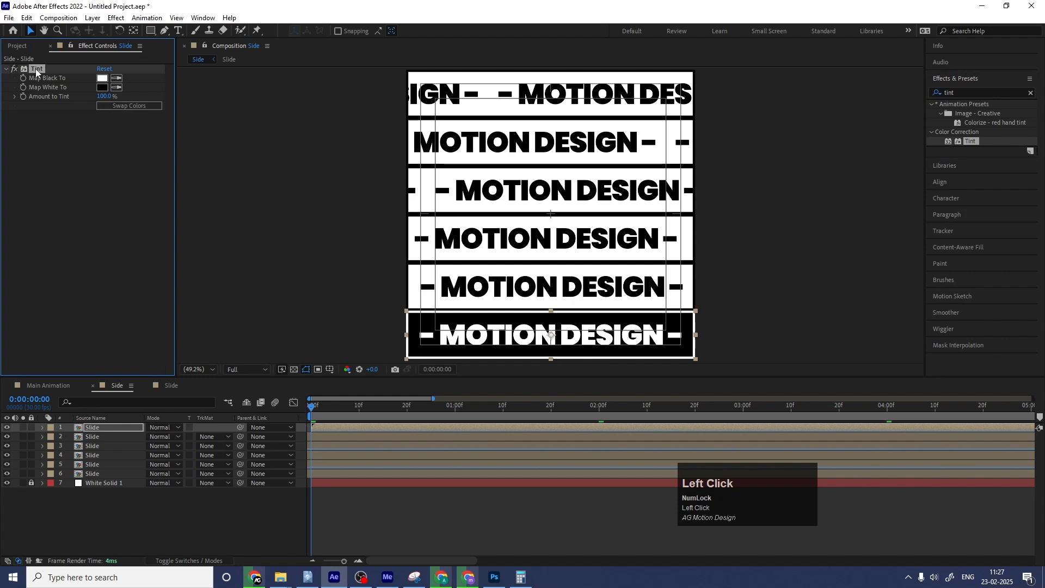
Step: Copy the swapped Tint effect onto Slide layers 3 and 5 and preview the alternating strips
{"action": "left_click", "coordinate": [85, 445]}
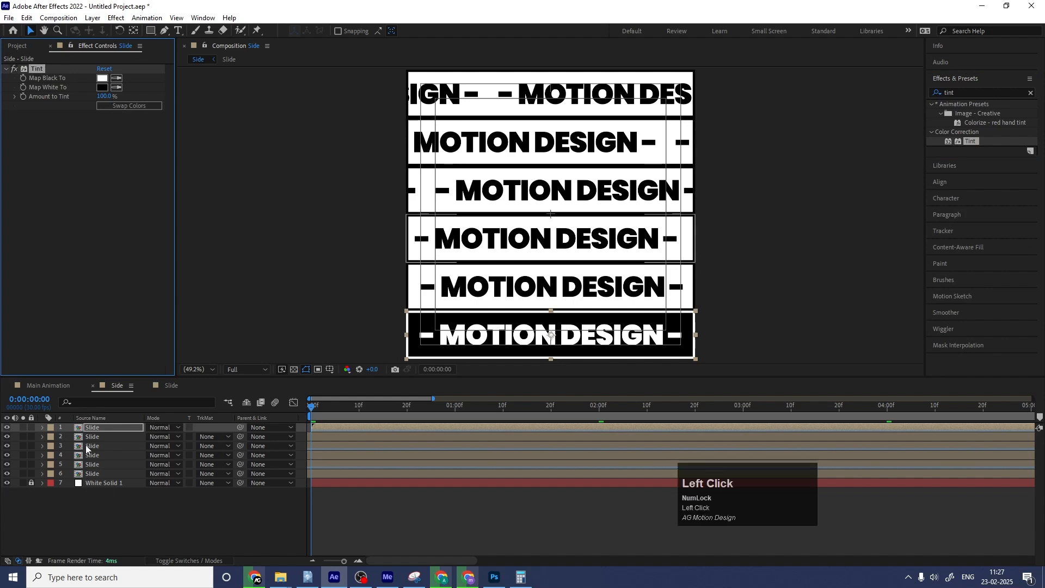
{"action": "key", "text": "ctrl+v"}
{"action": "left_click", "coordinate": [86, 463]}
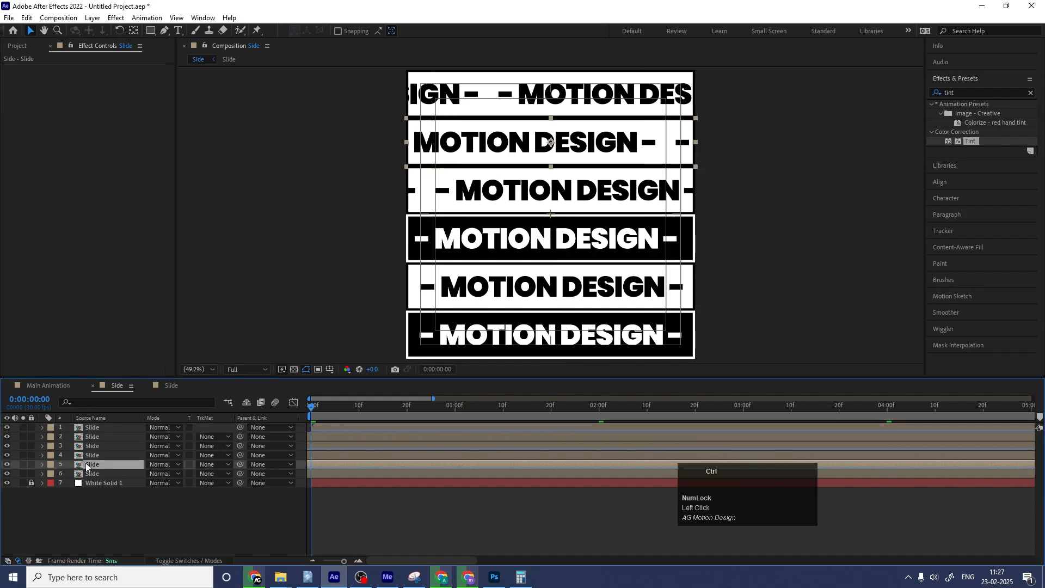
{"action": "key", "text": "ctrl+v"}
{"action": "key", "text": "space"}
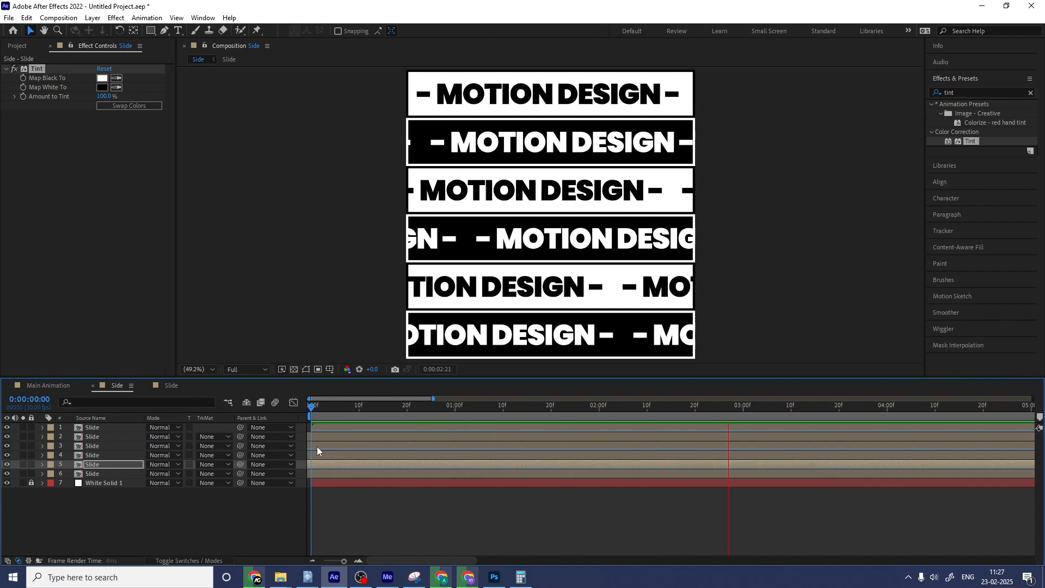
{"action": "key", "text": "space"}
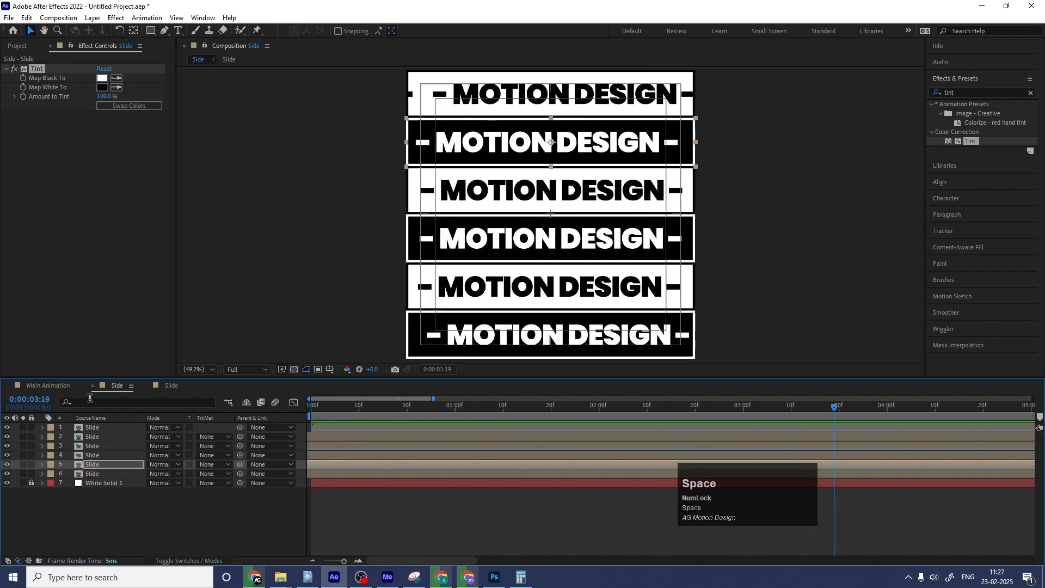
Step: Add the Side composition as a layer in Main Animation and scale it to 32%
{"action": "left_click", "coordinate": [58, 387]}
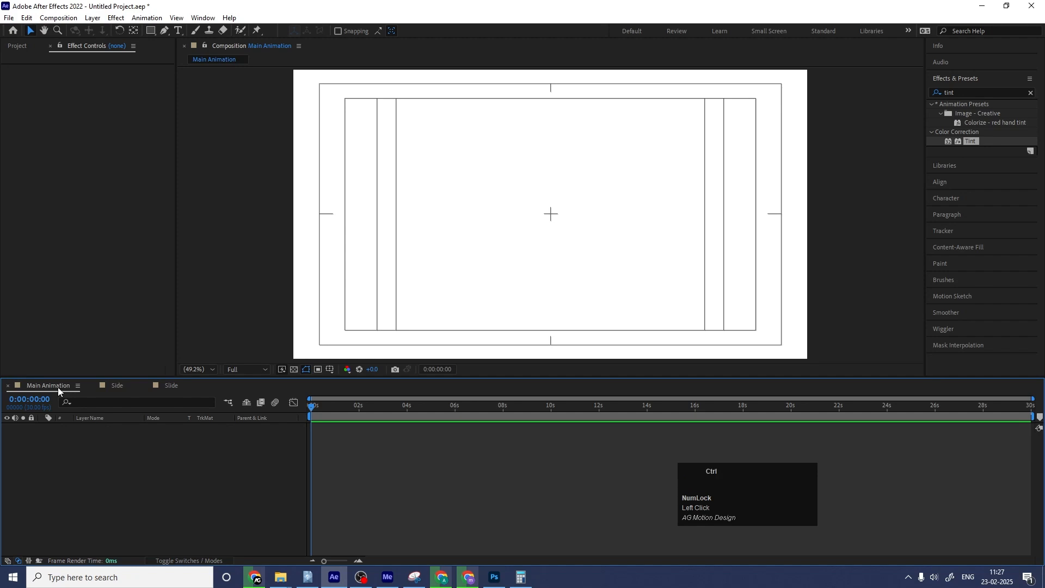
{"action": "key", "text": "ctrl+0"}
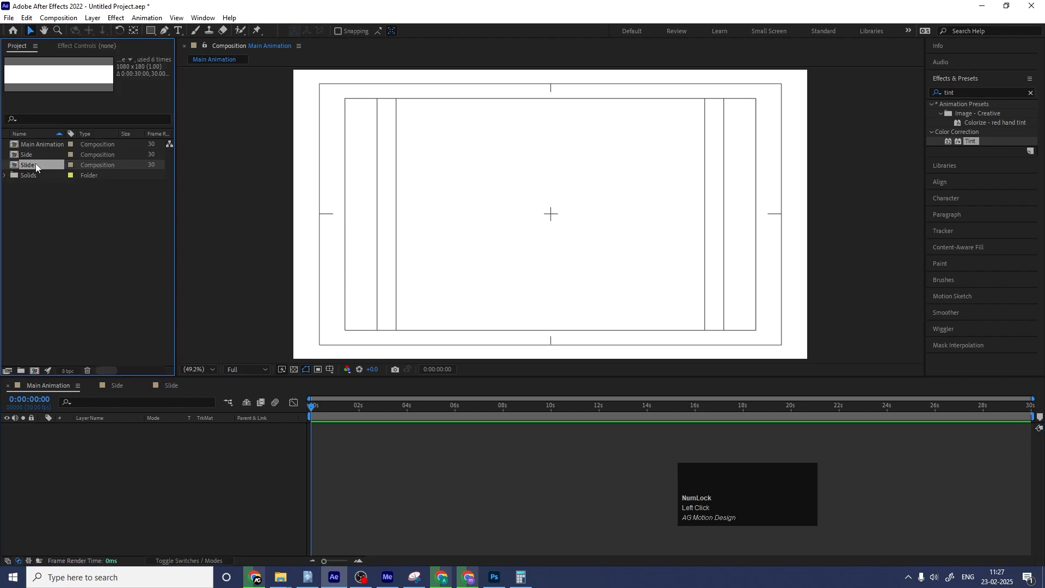
{"action": "left_click_drag", "start_coordinate": [32, 156], "coordinate": [125, 435]}
{"action": "key", "text": "s"}
{"action": "left_click", "coordinate": [161, 436]}
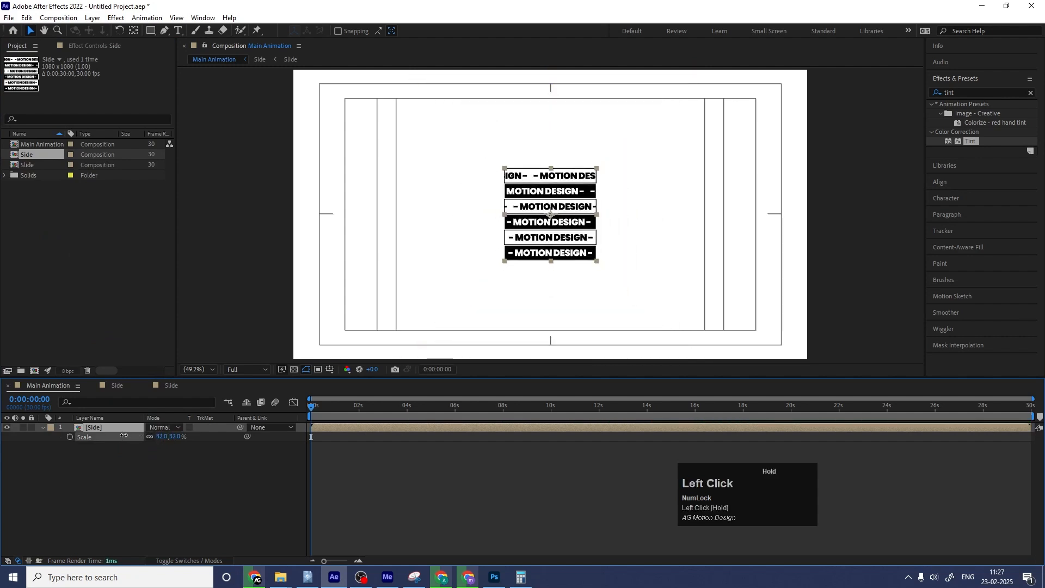
Step: Duplicate the Side layer three times and place the copies edge to edge, one left and two right of the original
{"action": "left_click", "coordinate": [95, 428]}
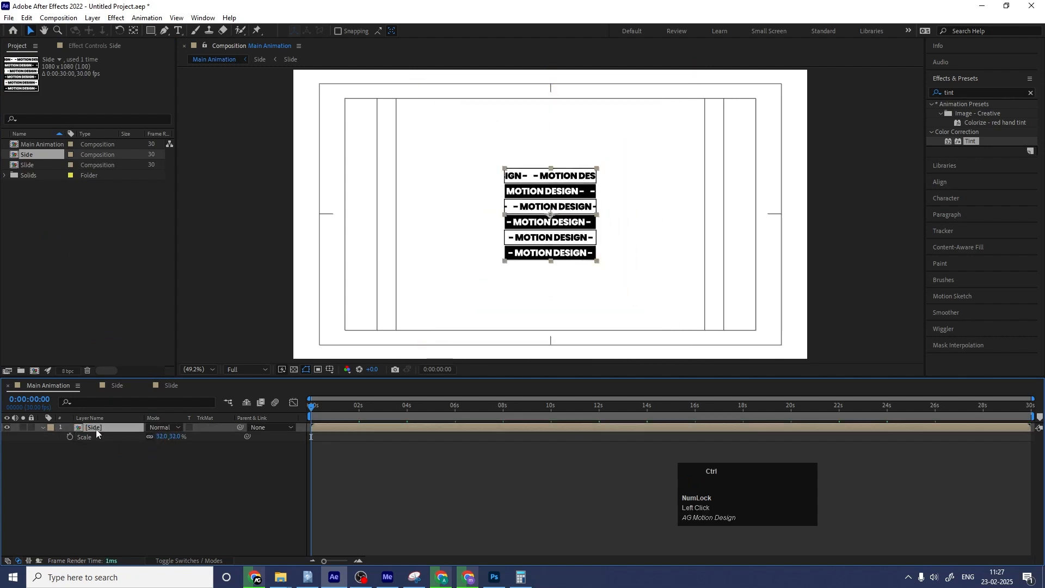
{"action": "key", "text": "ctrl+d"}
{"action": "left_click_drag", "start_coordinate": [592, 213], "coordinate": [690, 218]}
{"action": "key", "text": "ctrl+d"}
{"action": "key", "text": "ctrl+d"}
{"action": "left_click", "coordinate": [605, 217]}
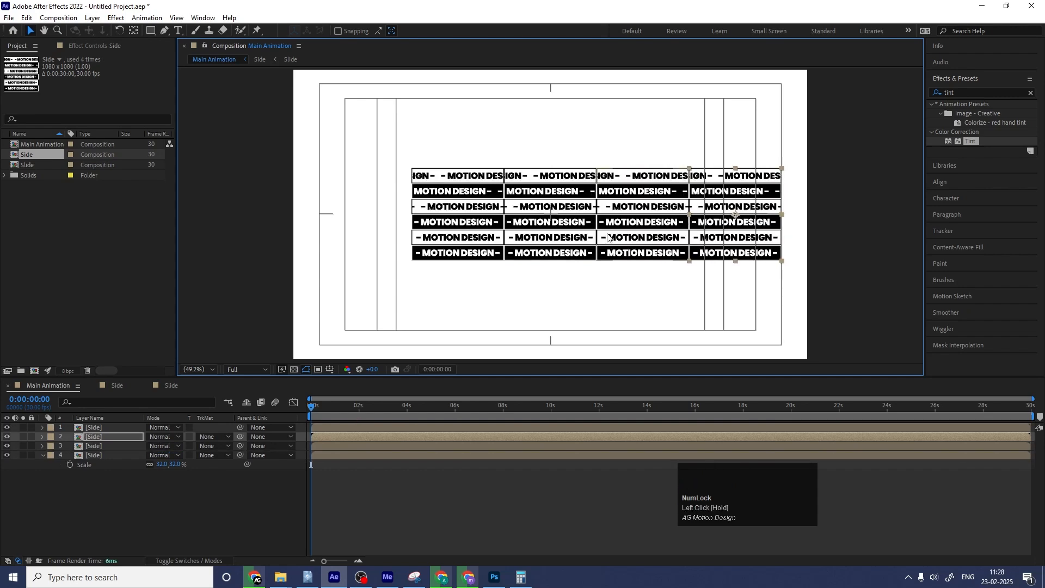
Step: Duplicate the central Side layer twice and place the copies edge to edge directly above and below it
{"action": "left_click", "coordinate": [566, 231]}
{"action": "key", "text": "ctrl+d"}
{"action": "left_click_drag", "start_coordinate": [566, 231], "coordinate": [556, 262]}
{"action": "left_click", "coordinate": [566, 175]}
{"action": "key", "text": "ctrl+d"}
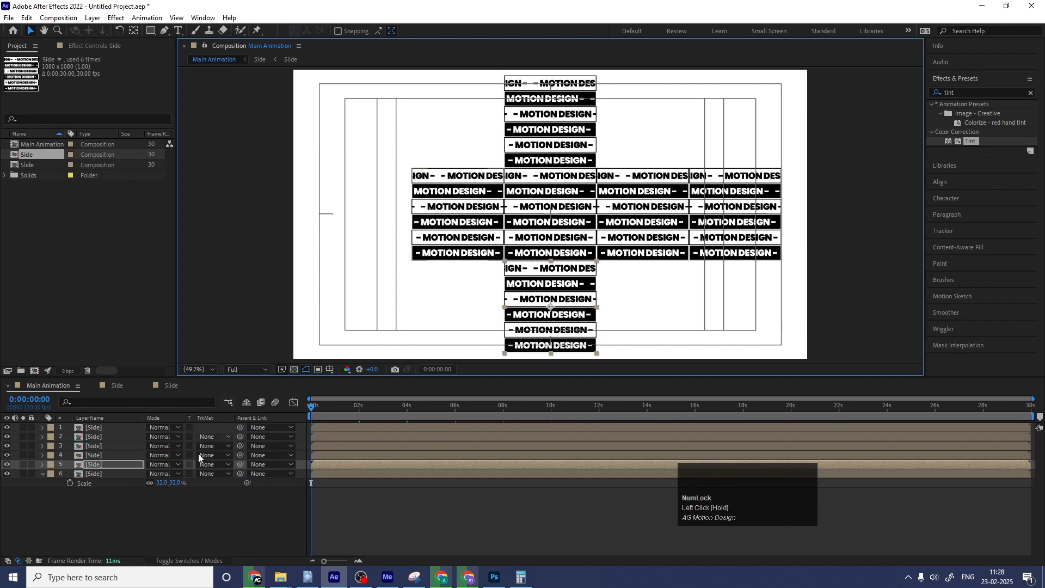
Step: Deselect the layers and open Animation Composer's Anchor Point Mover
{"action": "left_click", "coordinate": [129, 499]}
{"action": "left_click", "coordinate": [207, 19]}
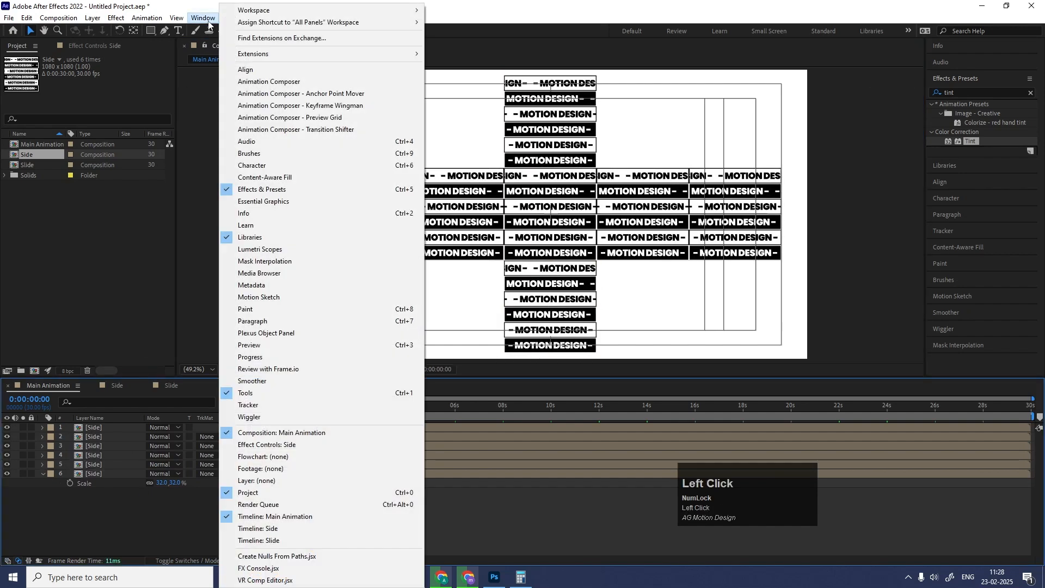
{"action": "left_click", "coordinate": [328, 95]}
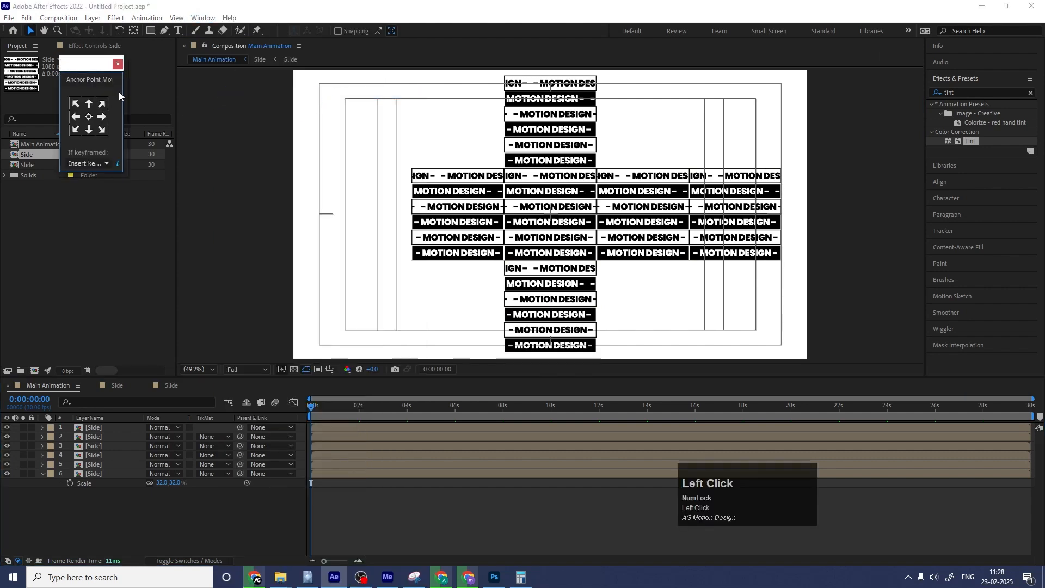
Step: Close the Anchor Point Mover and place the leftmost face's anchor point at the middle of its right edge
{"action": "left_click_drag", "start_coordinate": [95, 71], "coordinate": [205, 108]}
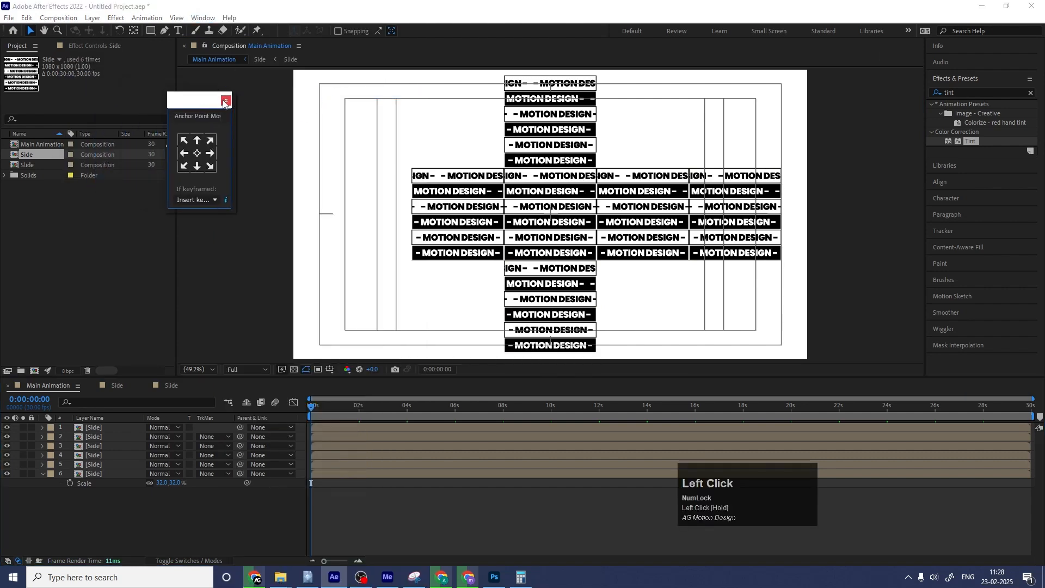
{"action": "left_click", "coordinate": [225, 100]}
{"action": "left_click", "coordinate": [422, 257]}
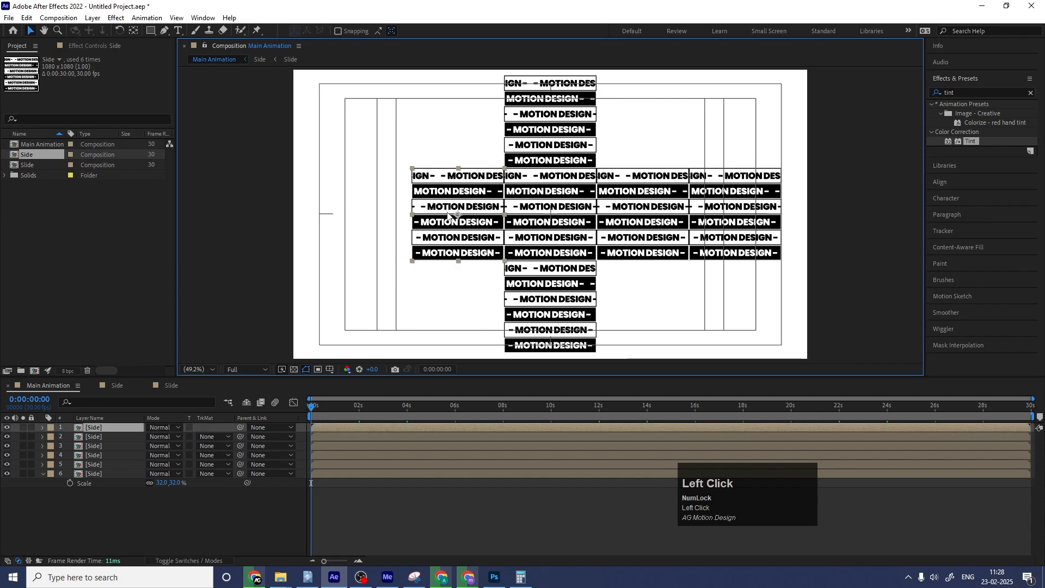
{"action": "left_click", "coordinate": [133, 31]}
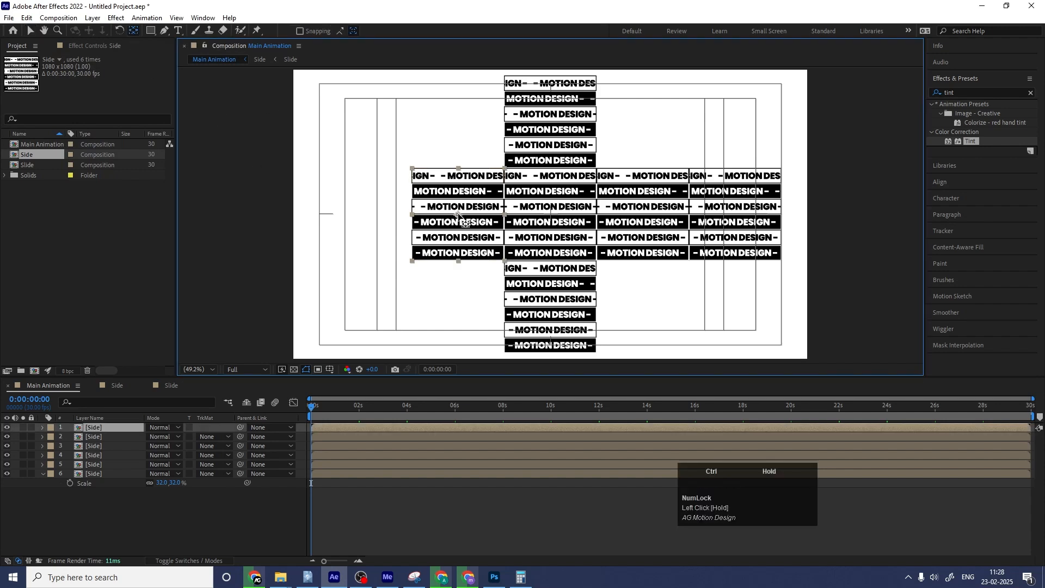
{"action": "left_click_drag", "start_coordinate": [459, 214], "coordinate": [505, 215]}
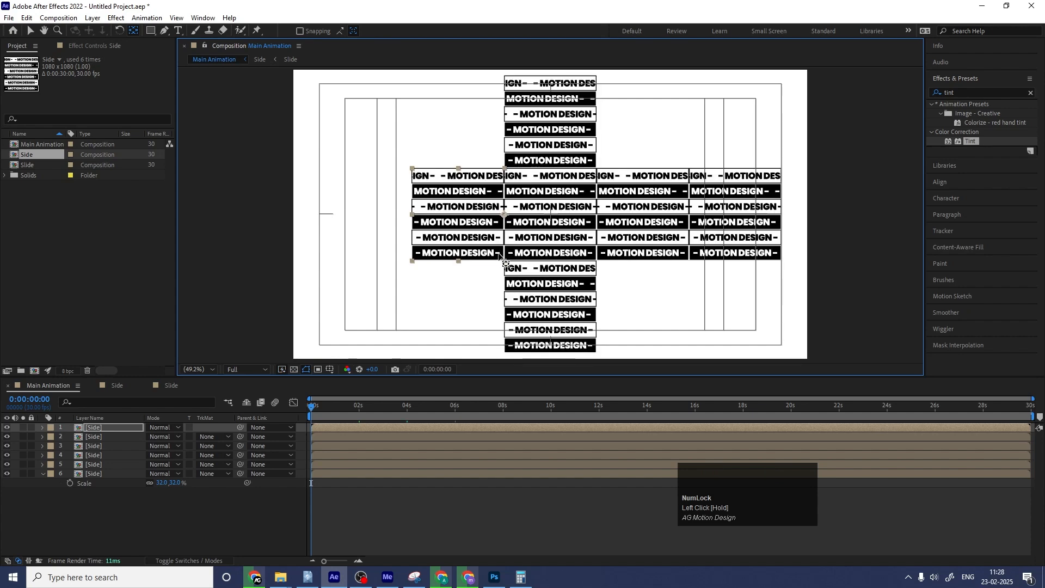
Step: Place the anchor points of the upper, lower and two right faces at the middle of their edges nearest the central face
{"action": "left_click", "coordinate": [555, 124]}
{"action": "left_click_drag", "start_coordinate": [555, 124], "coordinate": [592, 207]}
{"action": "left_click", "coordinate": [656, 216]}
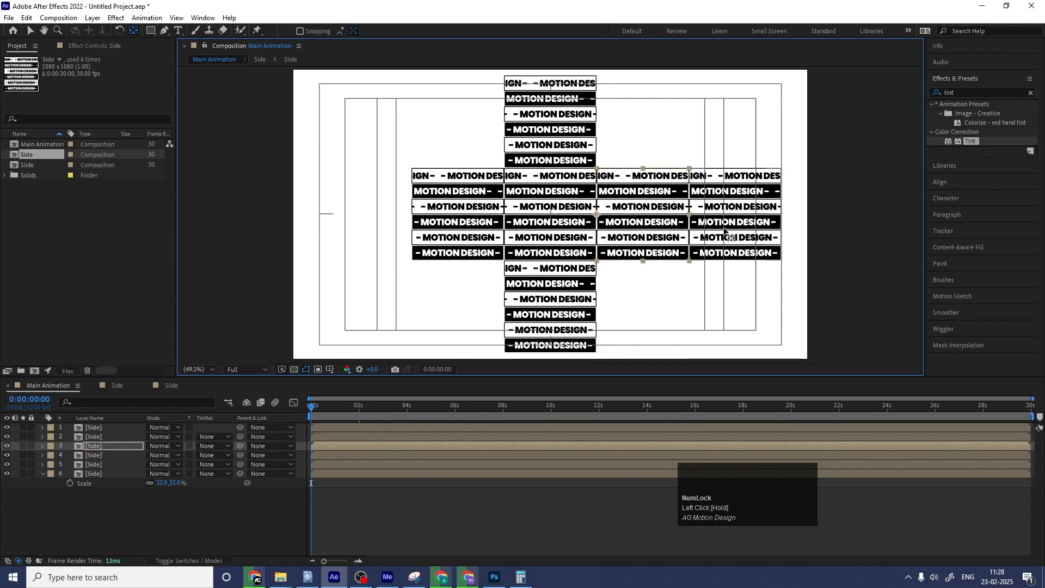
{"action": "left_click_drag", "start_coordinate": [738, 218], "coordinate": [691, 215]}
{"action": "left_click", "coordinate": [570, 303]}
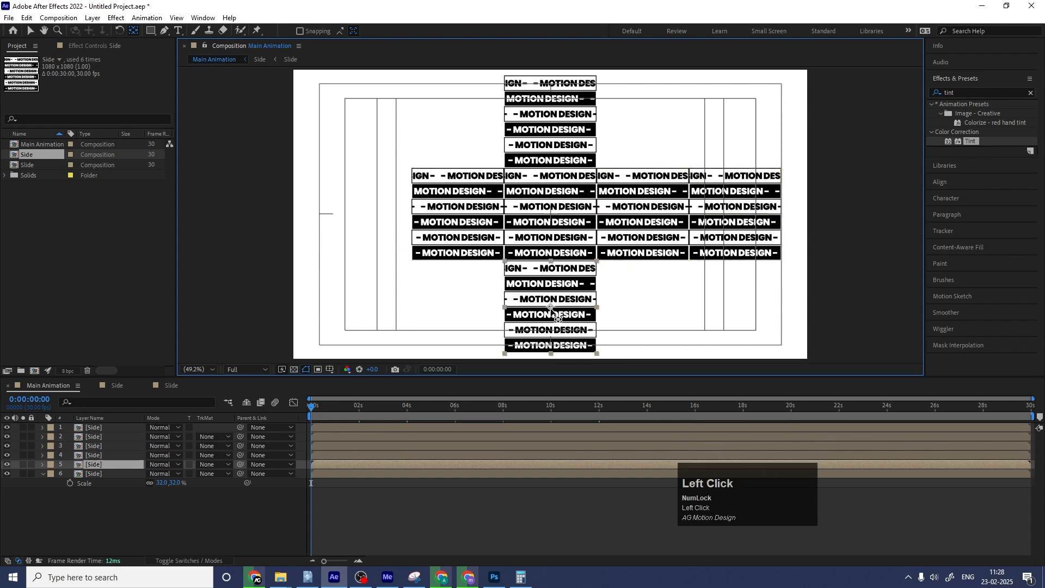
{"action": "left_click_drag", "start_coordinate": [552, 308], "coordinate": [542, 279]}
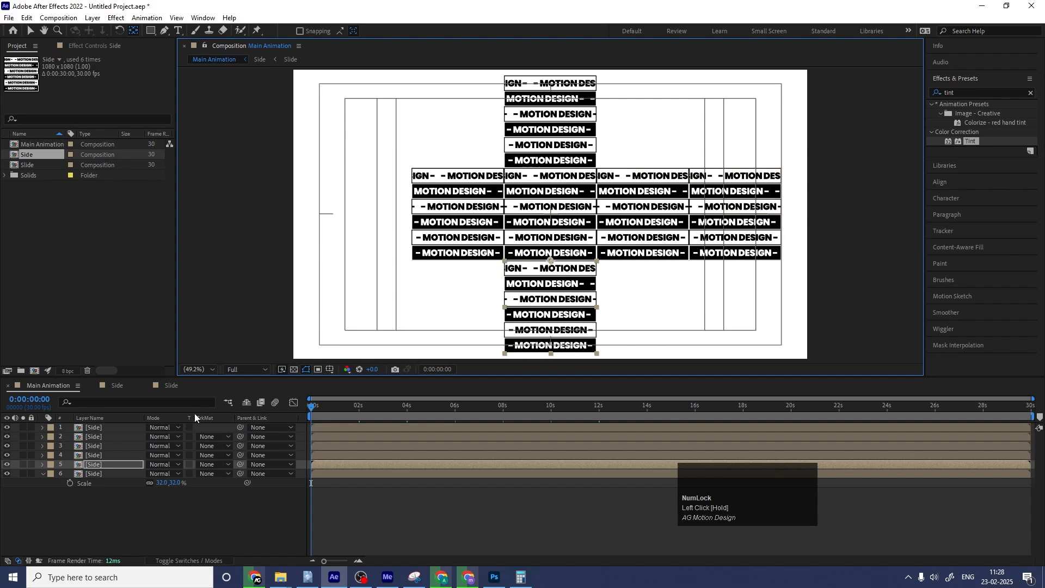
{"action": "left_click", "coordinate": [194, 518]}
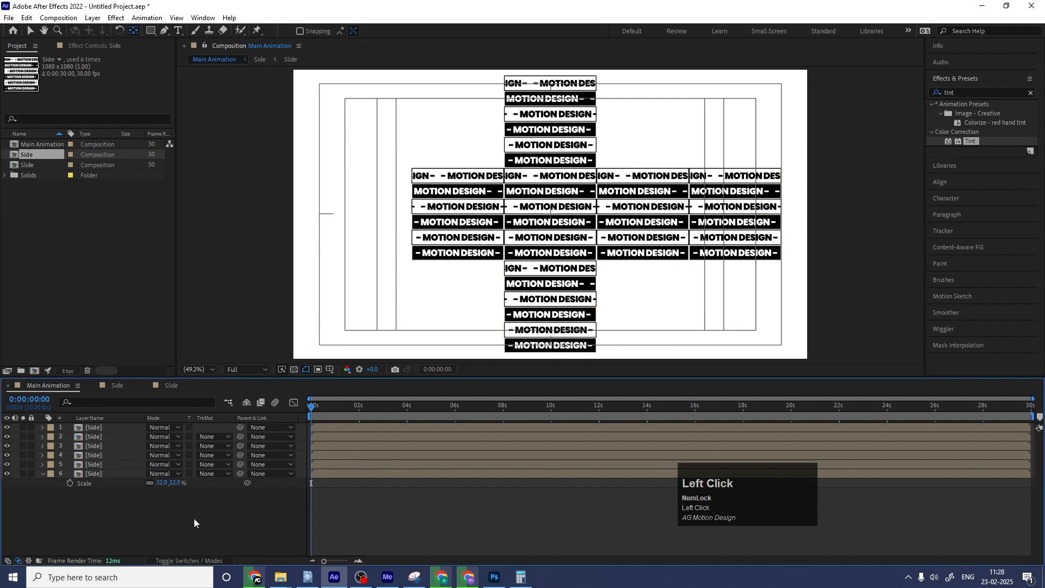
Step: Make all six Side layers 3D and collapse their properties
{"action": "key", "text": "F4"}
{"action": "key", "text": "ctrl+a"}
{"action": "left_click", "coordinate": [207, 473]}
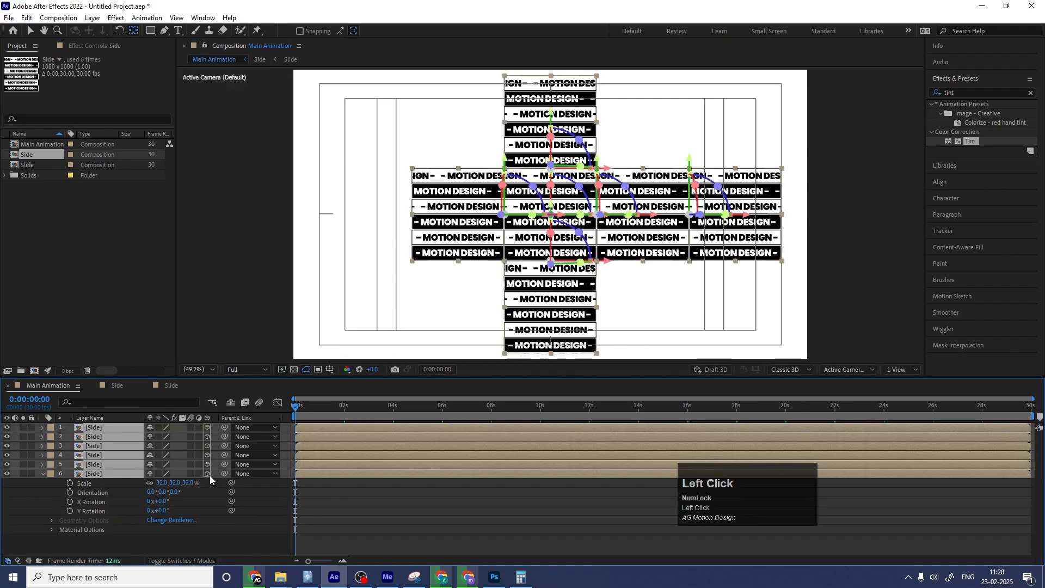
{"action": "left_click", "coordinate": [383, 498]}
{"action": "key", "text": "u"}
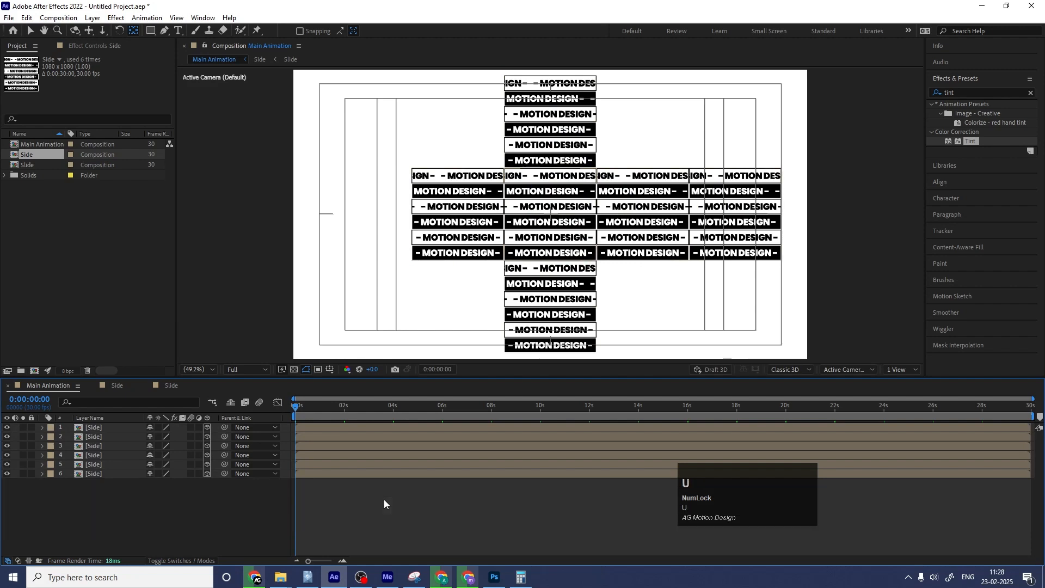
Step: Parent the far-right face, layer 2, to the adjacent face, layer 3
{"action": "key", "text": "v"}
{"action": "left_click", "coordinate": [751, 189]}
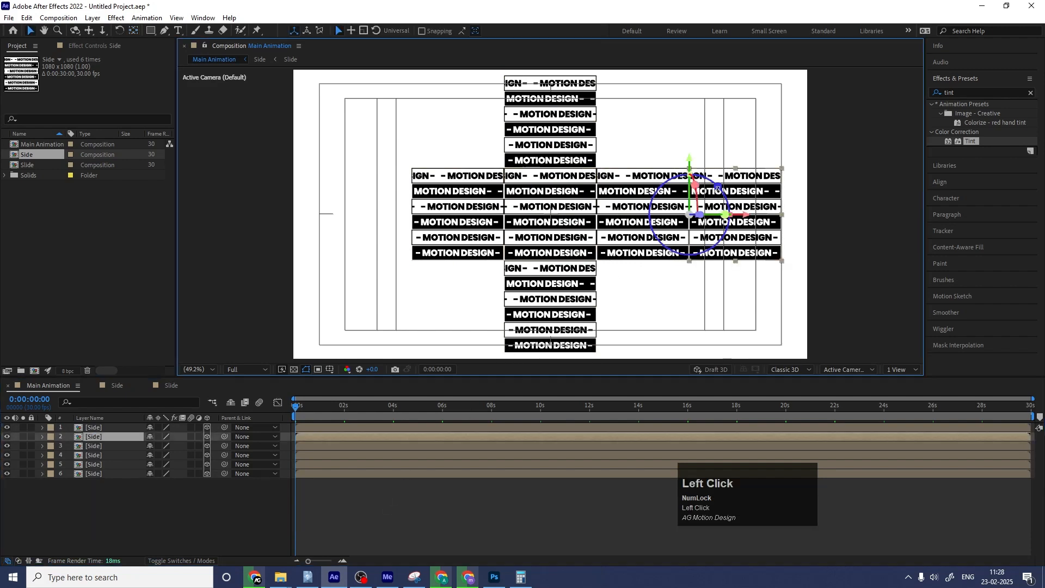
{"action": "left_click", "coordinate": [672, 223]}
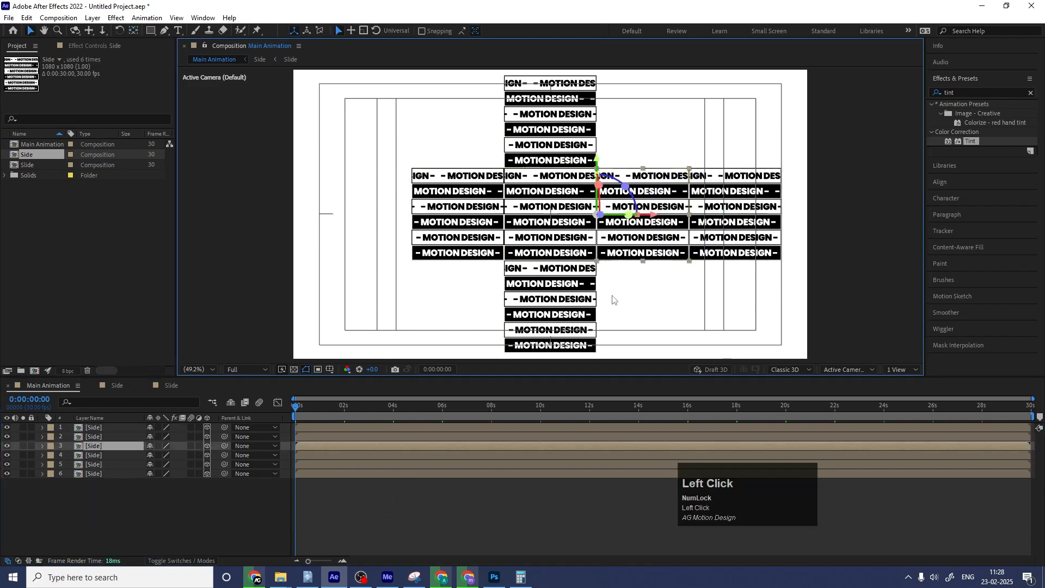
{"action": "left_click", "coordinate": [729, 220]}
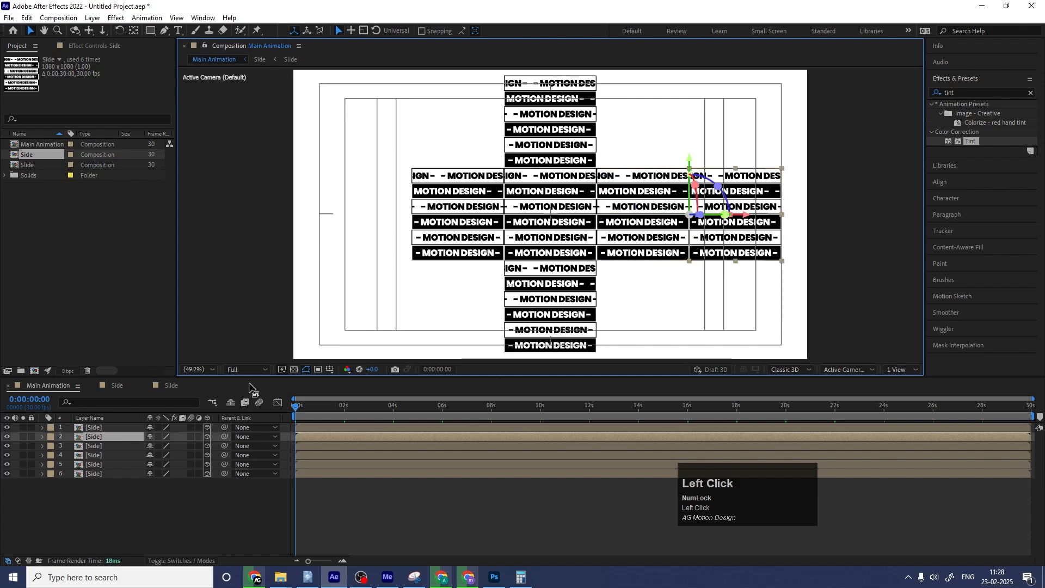
{"action": "left_click_drag", "start_coordinate": [223, 436], "coordinate": [210, 437]}
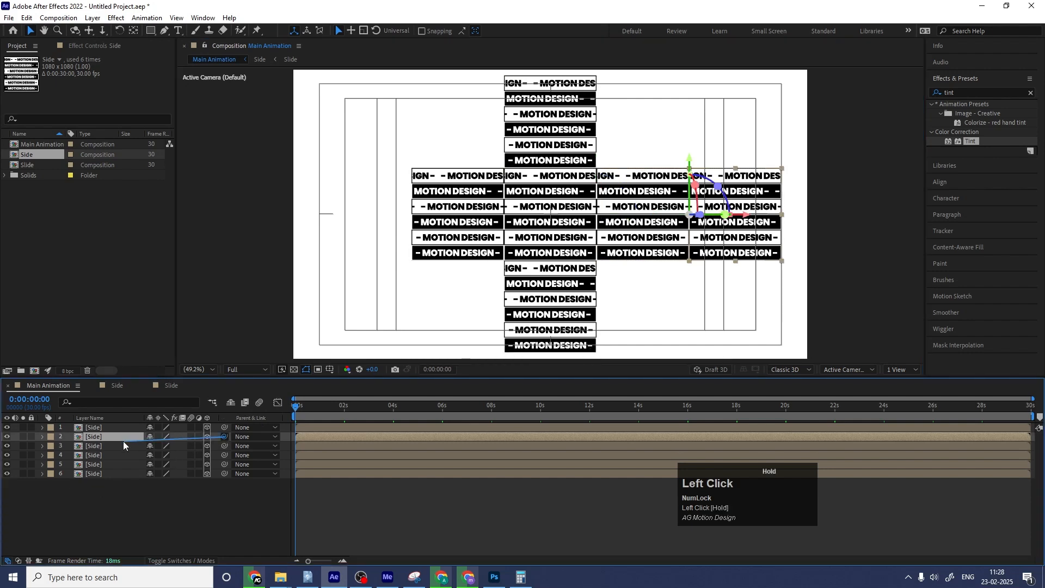
{"action": "left_click_drag", "start_coordinate": [123, 440], "coordinate": [113, 443]}
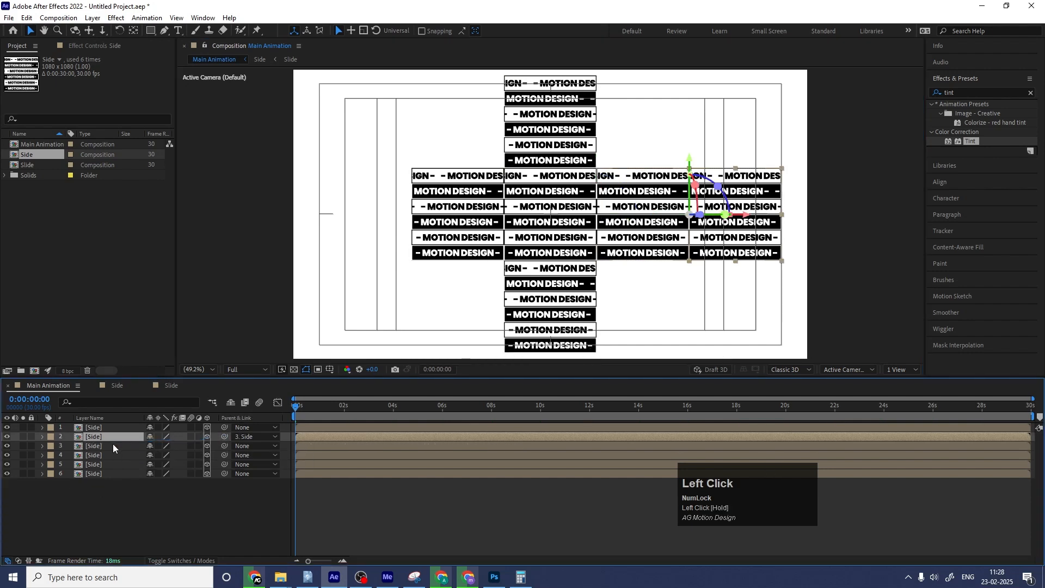
{"action": "left_click", "coordinate": [143, 512]}
Step: Switch to Custom View 1 and set the upper face's X Rotation to -90°
{"action": "left_click", "coordinate": [842, 367]}
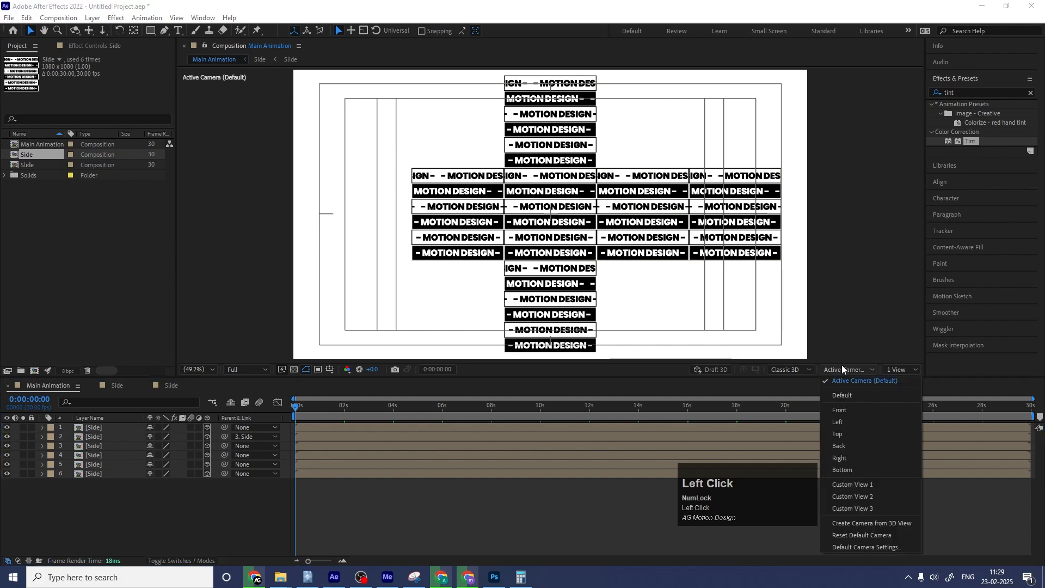
{"action": "left_click", "coordinate": [850, 484]}
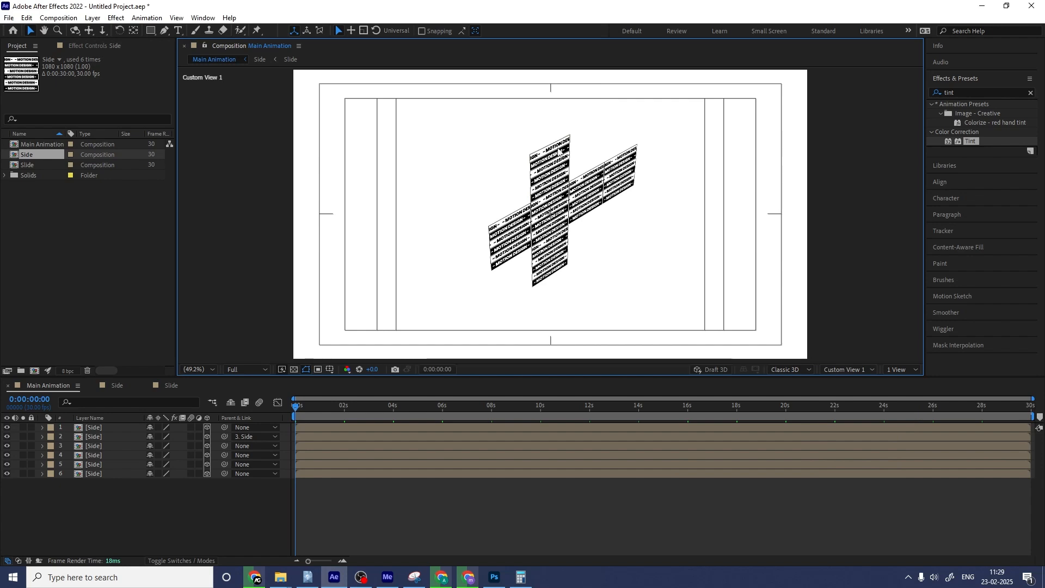
{"action": "left_click", "coordinate": [558, 151]}
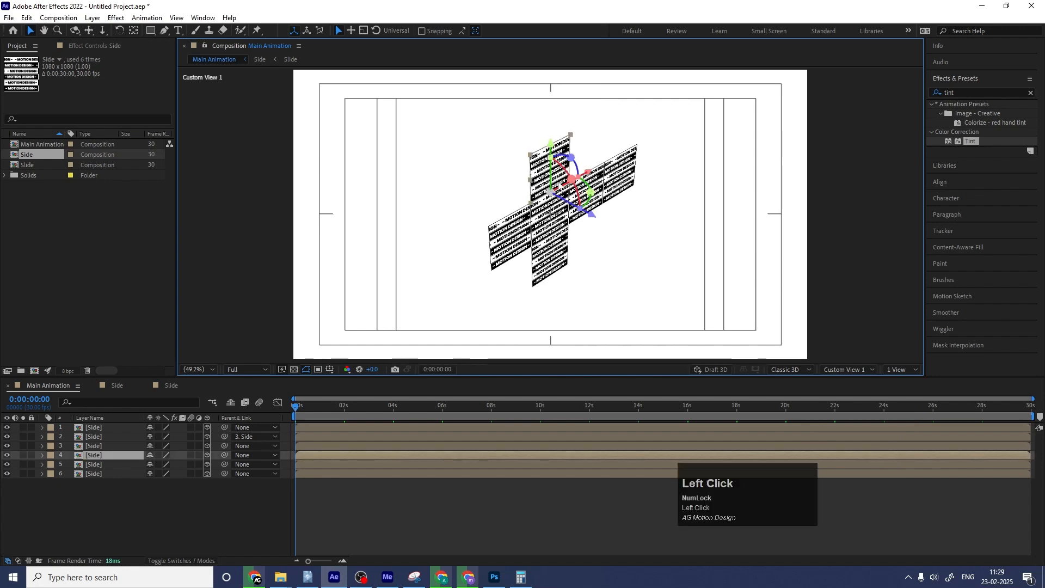
{"action": "key", "text": "r"}
{"action": "mouse_move", "coordinate": [158, 474]}
{"action": "left_mouse_down"}
{"action": "mouse_move", "coordinate": [136, 474]}
{"action": "mouse_move", "coordinate": [163, 475]}
{"action": "left_mouse_up"}
{"action": "type", "text": "-90"}
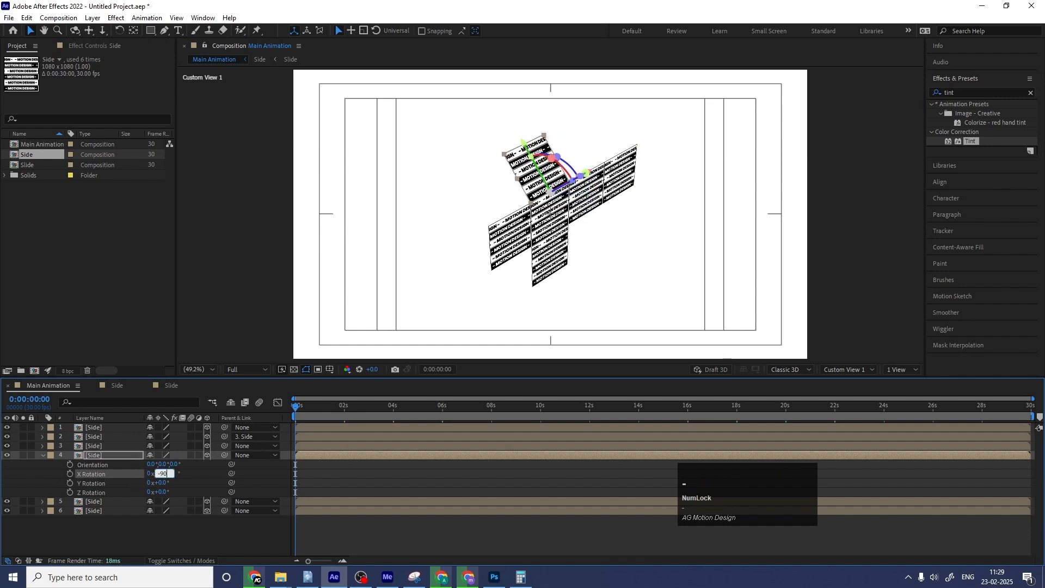
{"action": "key", "text": "Return"}
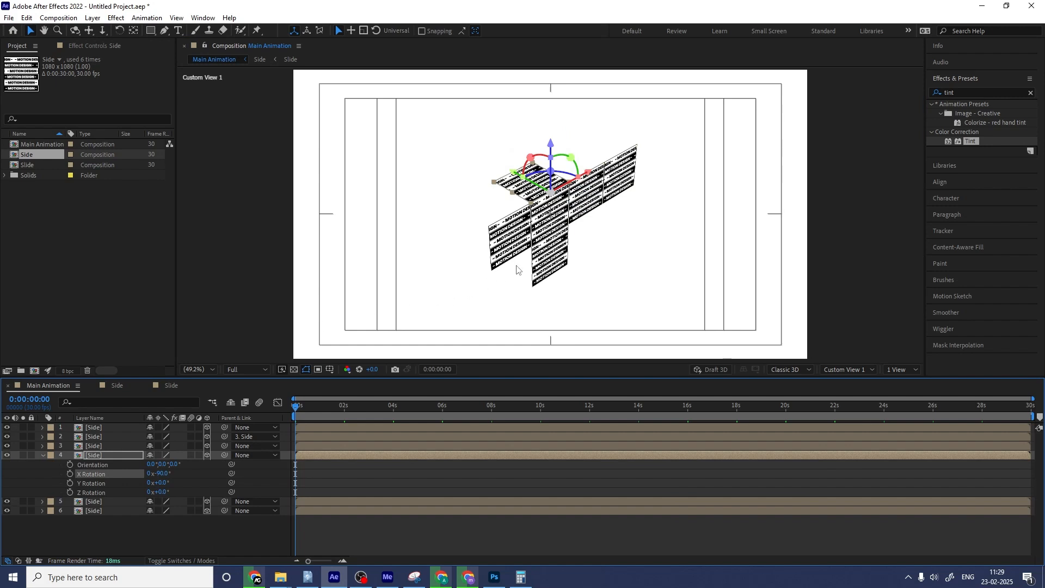
Step: Set the lower face's X Rotation to 90°
{"action": "left_click", "coordinate": [536, 264]}
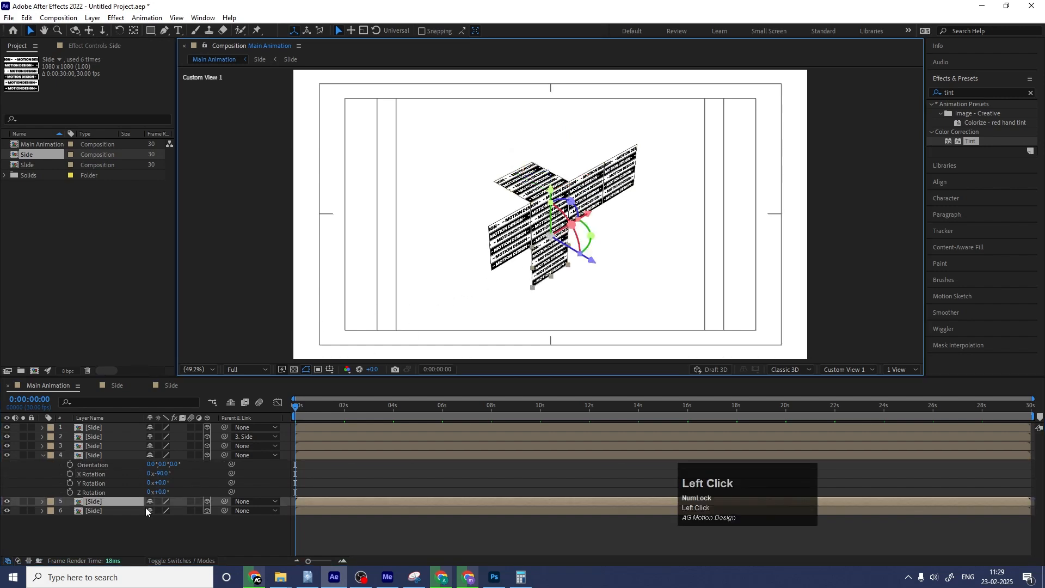
{"action": "key", "text": "r"}
{"action": "left_click", "coordinate": [164, 520]}
{"action": "type", "text": "9"}
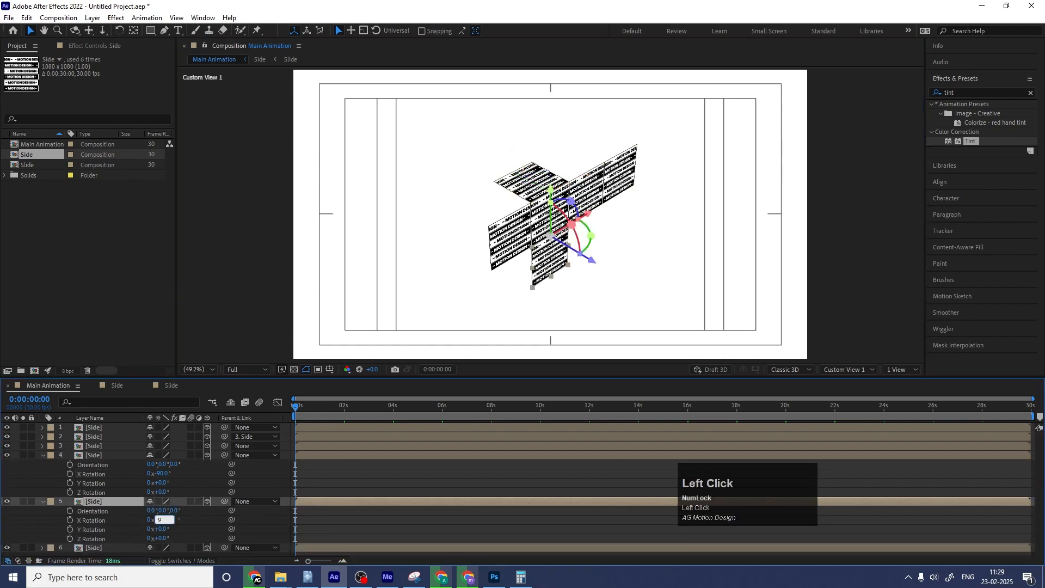
{"action": "type", "text": "0"}
{"action": "key", "text": "Return"}
Step: Set the left face's Y Rotation to 90°
{"action": "left_click", "coordinate": [505, 262]}
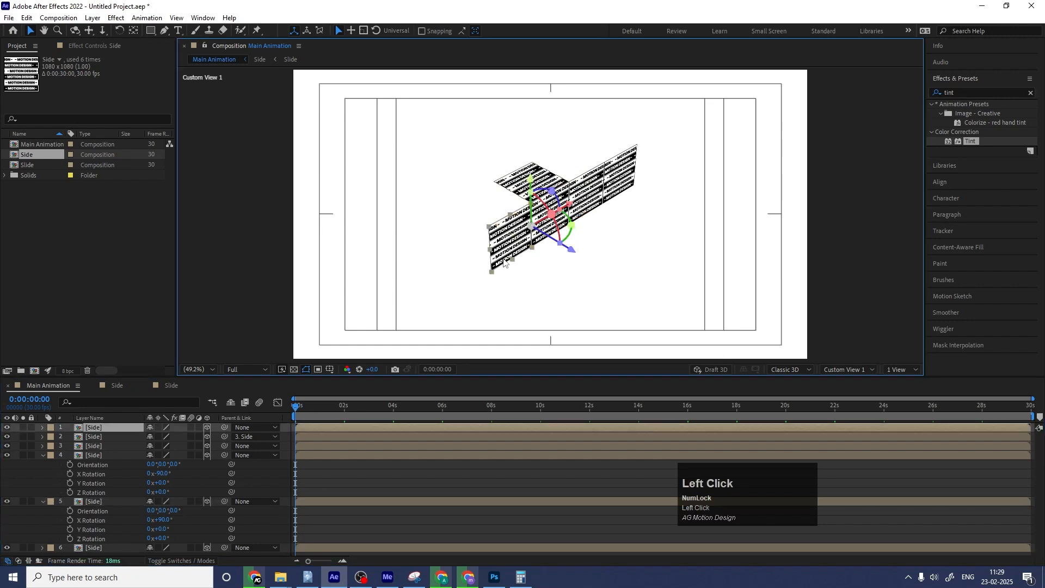
{"action": "key", "text": "r"}
{"action": "left_click_drag", "start_coordinate": [162, 455], "coordinate": [169, 456]}
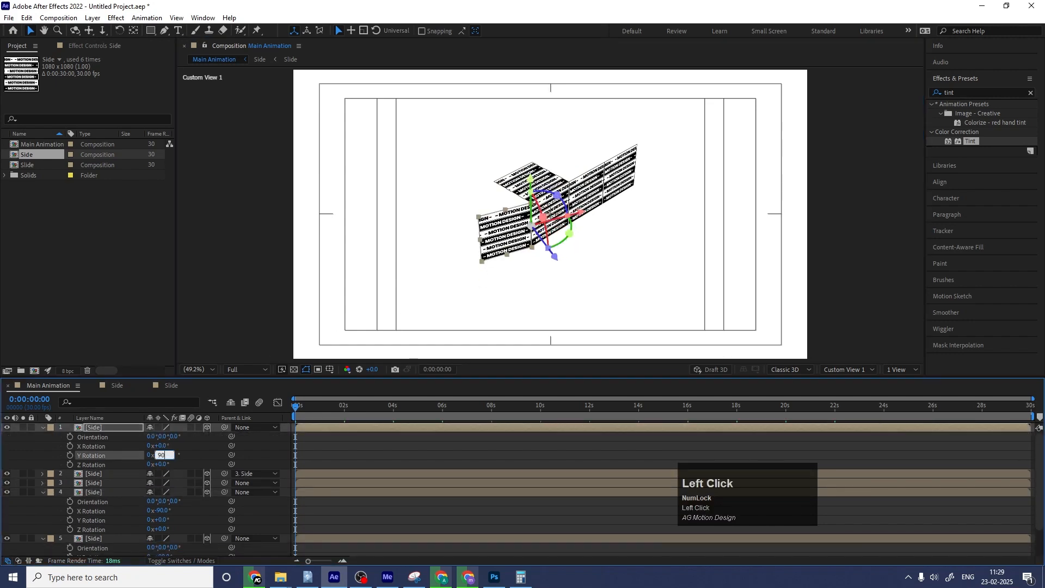
{"action": "key", "text": "Return"}
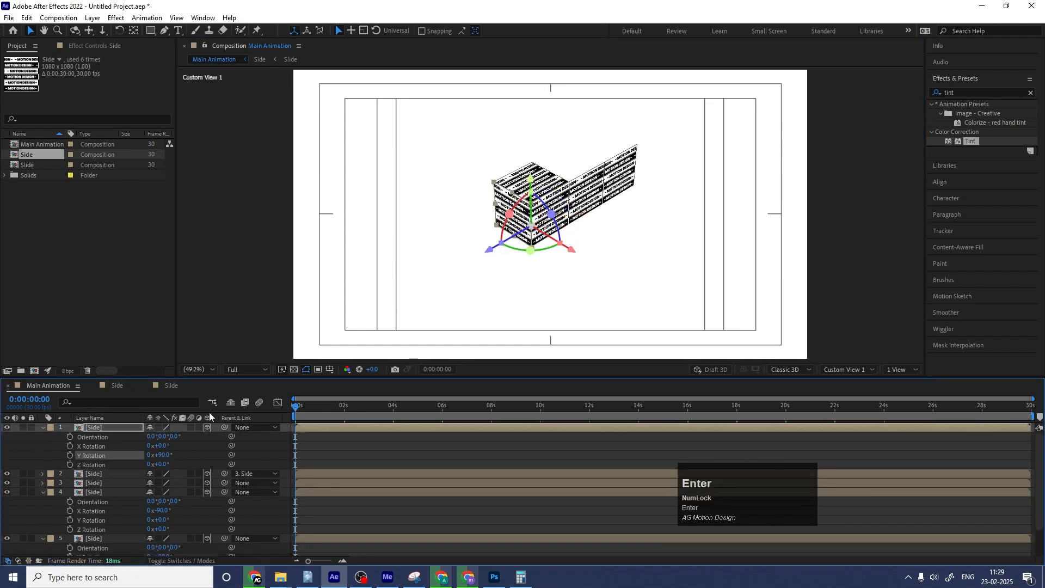
Step: Set the Y Rotation of the face directly right of the central one, layer 3, to -90°
{"action": "left_click", "coordinate": [587, 185]}
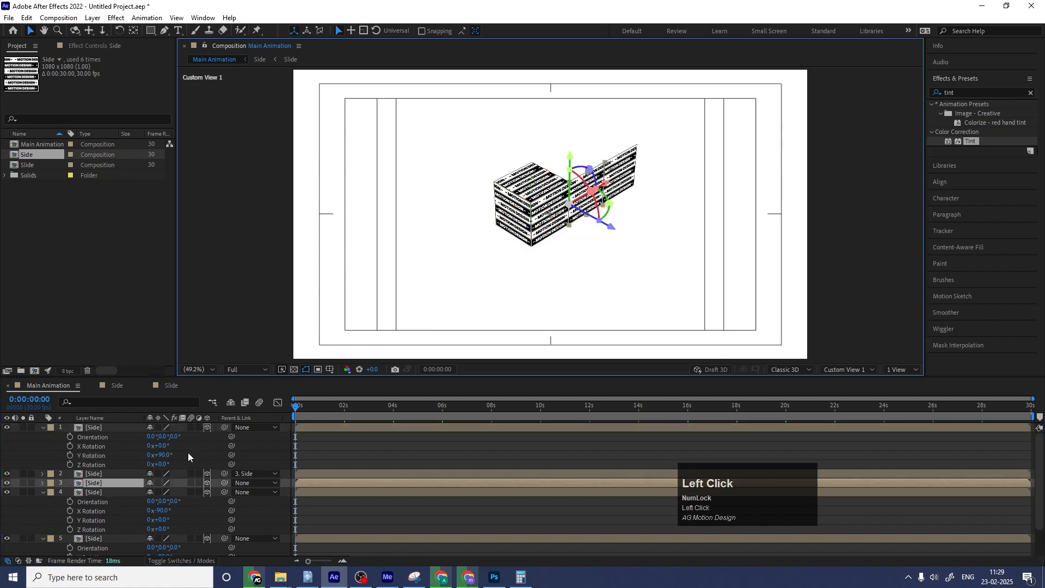
{"action": "key", "text": "r"}
{"action": "left_click", "coordinate": [161, 510]}
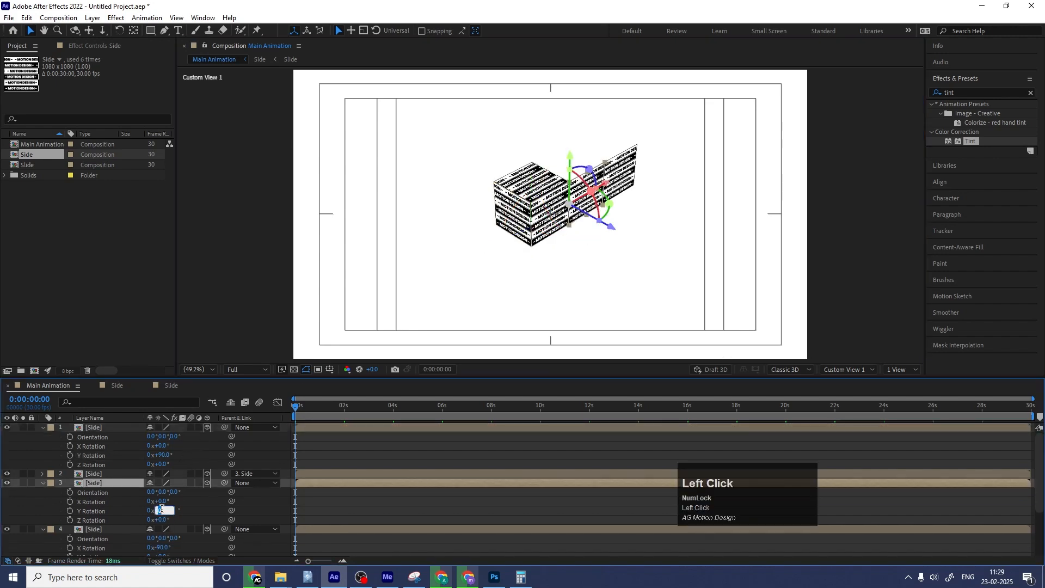
{"action": "type", "text": "-90"}
{"action": "key", "text": "Return"}
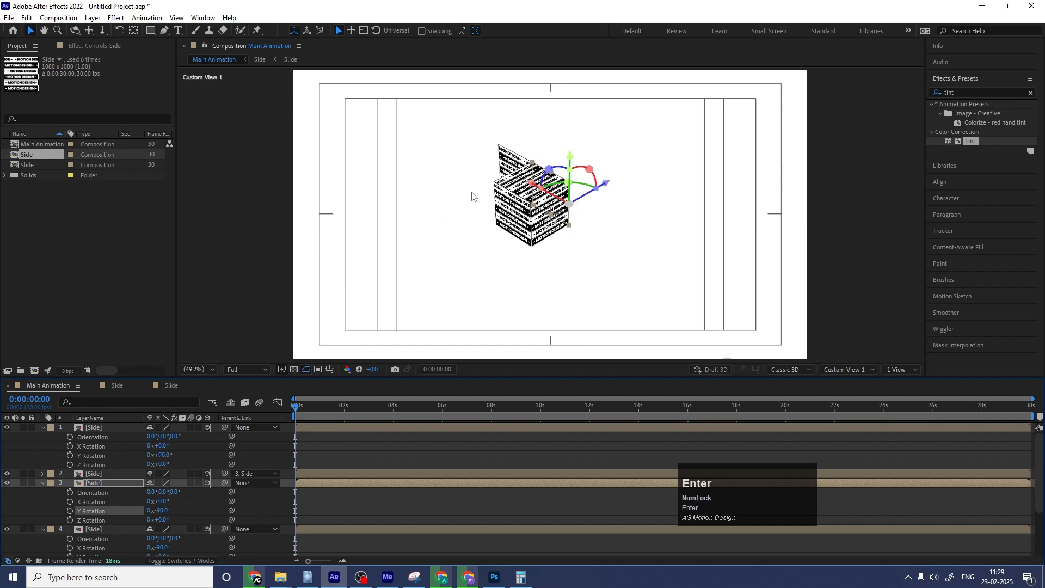
Step: Set the Y Rotation of the remaining end face, layer 2, to -90° to close the cube
{"action": "left_click", "coordinate": [427, 218]}
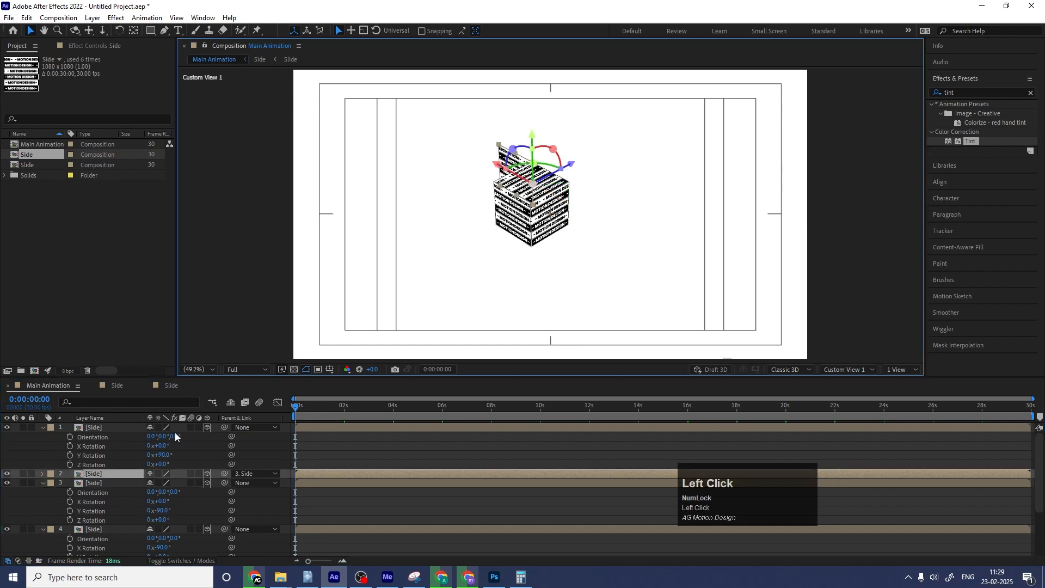
{"action": "key", "text": "r"}
{"action": "left_click", "coordinate": [163, 501]}
{"action": "type", "text": "-90"}
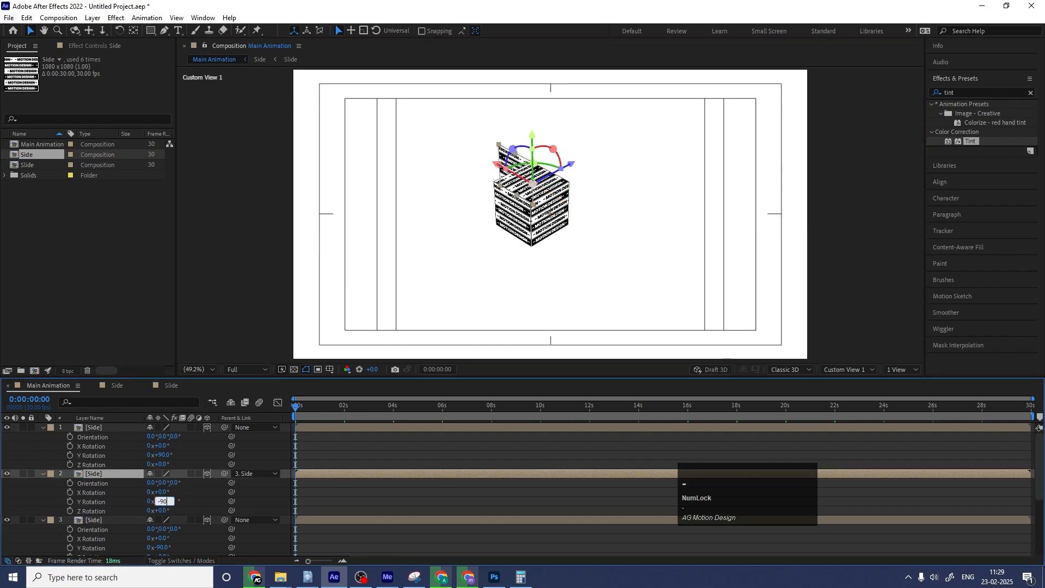
{"action": "key", "text": "Return"}
Step: Collapse the layer properties, set layer 2's parent to None, and switch the composition to the Left view
{"action": "left_click", "coordinate": [332, 458]}
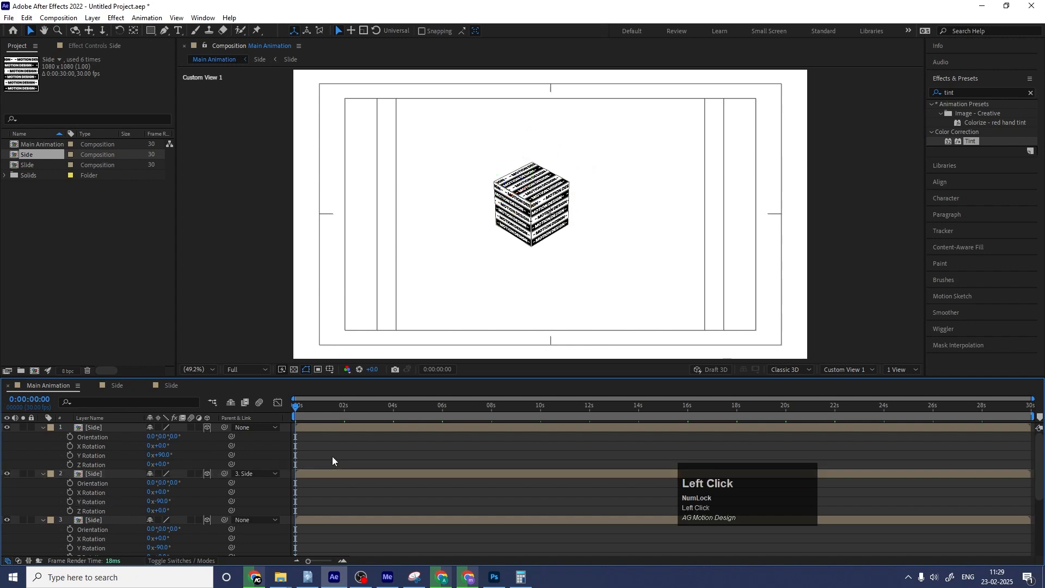
{"action": "key", "text": "u"}
{"action": "left_click", "coordinate": [248, 438]}
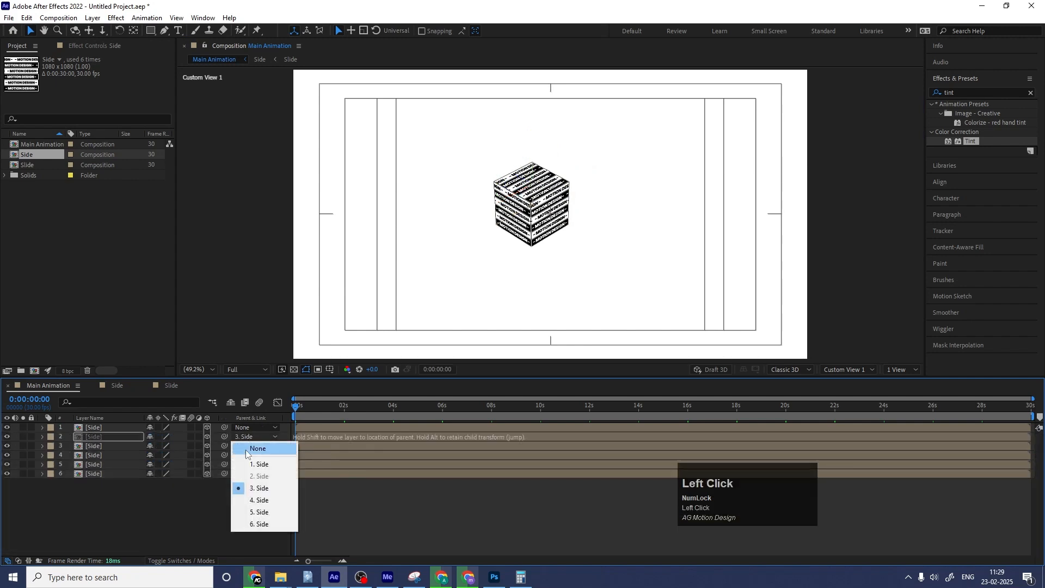
{"action": "left_click", "coordinate": [248, 454]}
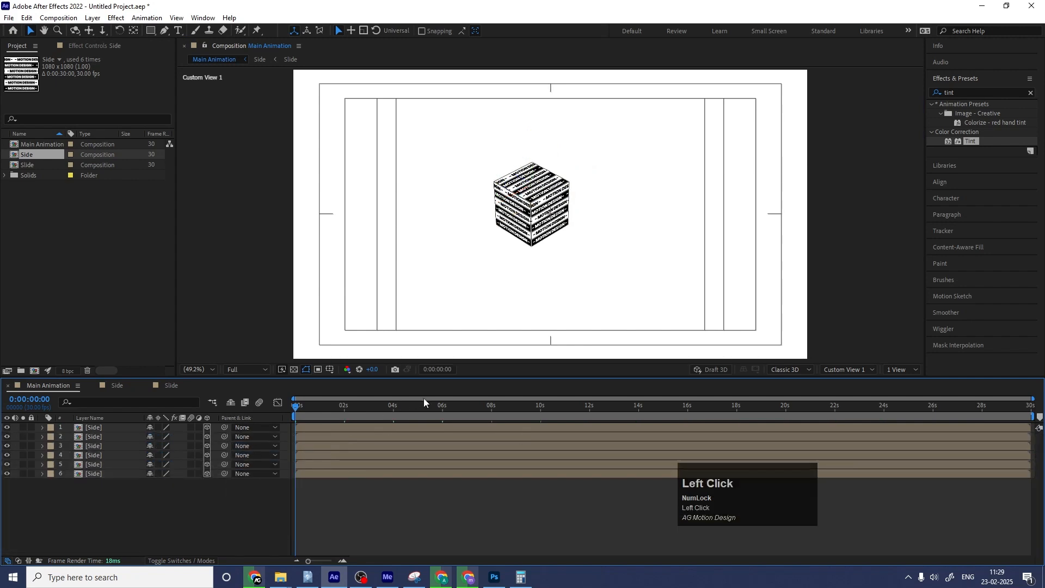
{"action": "left_click", "coordinate": [831, 368]}
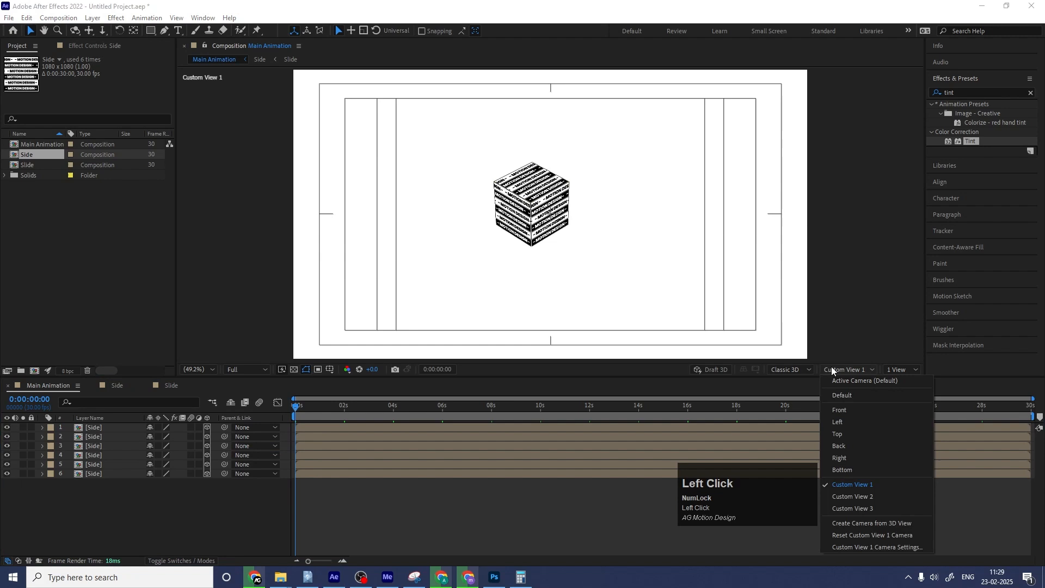
{"action": "left_click", "coordinate": [838, 423]}
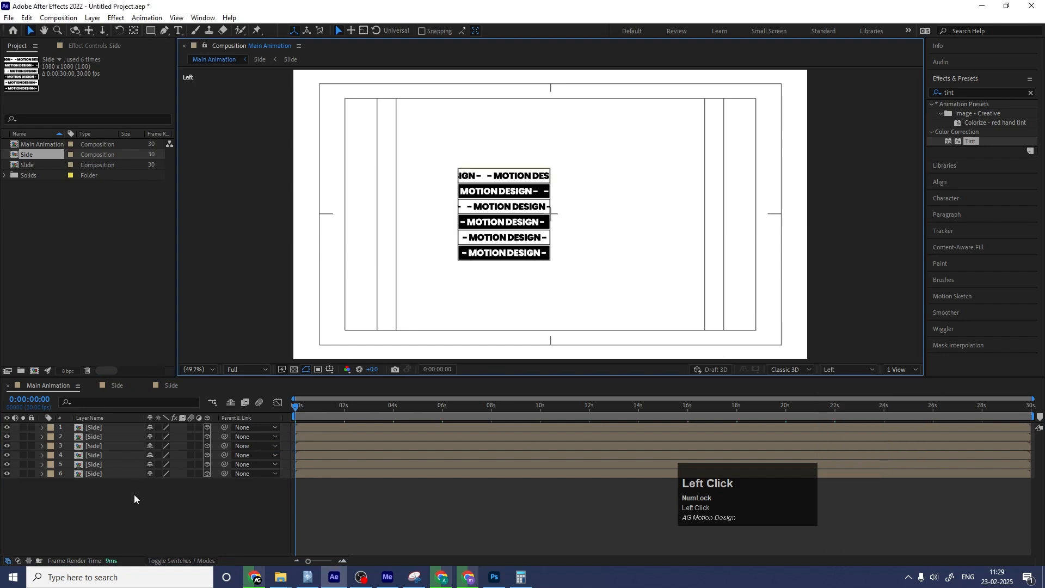
Step: Center all six Side layers horizontally in the Left view and return the composition to the Active Camera view
{"action": "key", "text": "ctrl+a"}
{"action": "left_click_drag", "start_coordinate": [607, 217], "coordinate": [649, 218]}
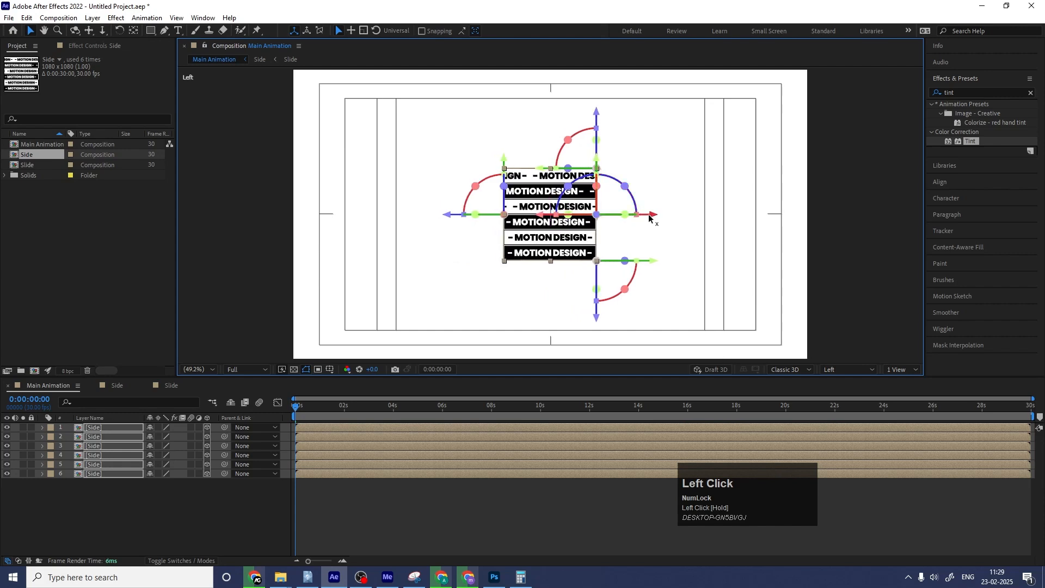
{"action": "left_click", "coordinate": [200, 520]}
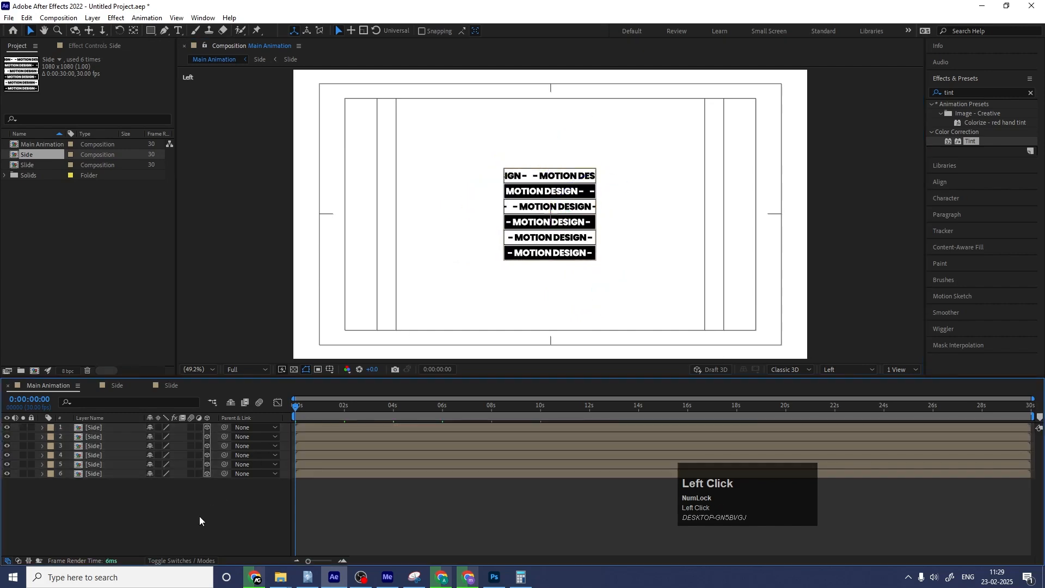
{"action": "left_click", "coordinate": [834, 370]}
{"action": "left_click", "coordinate": [838, 379]}
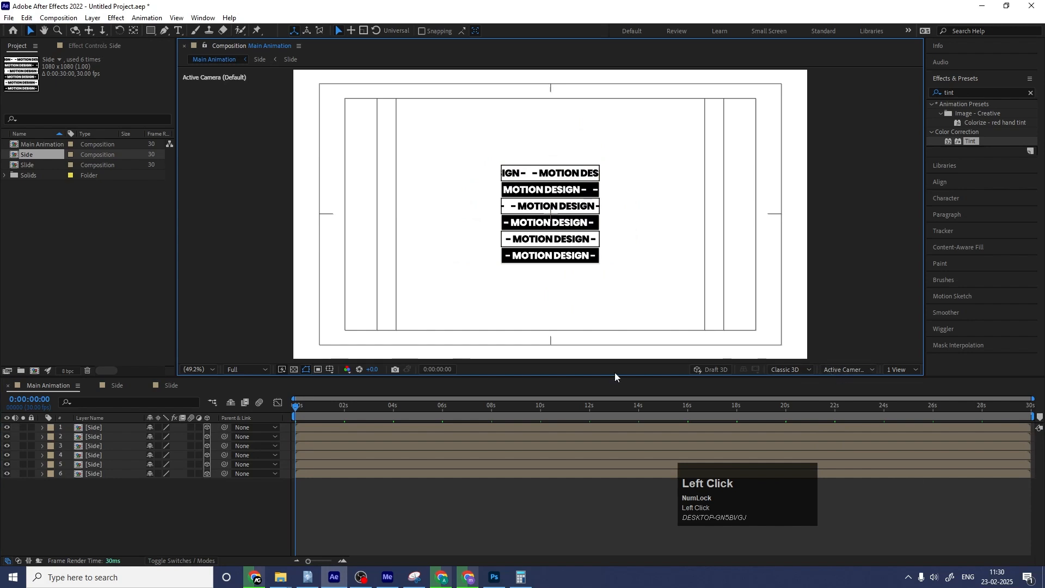
Step: Pre-compose all six Side layers as Box, moving all attributes, and enable collapse transformations and 3D on the new layer
{"action": "key", "text": "ctrl+a"}
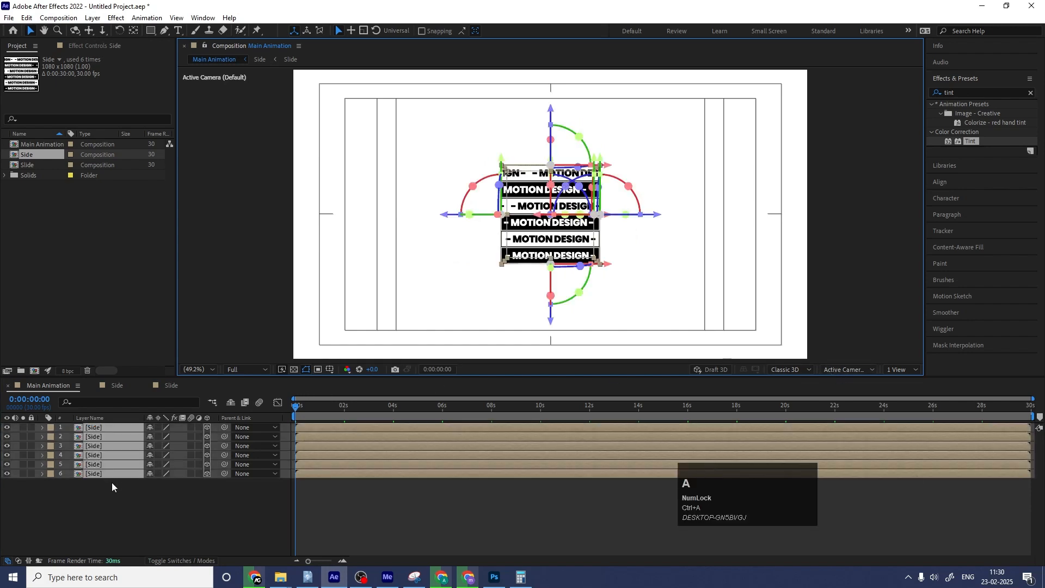
{"action": "key", "text": "ctrl+shift+c"}
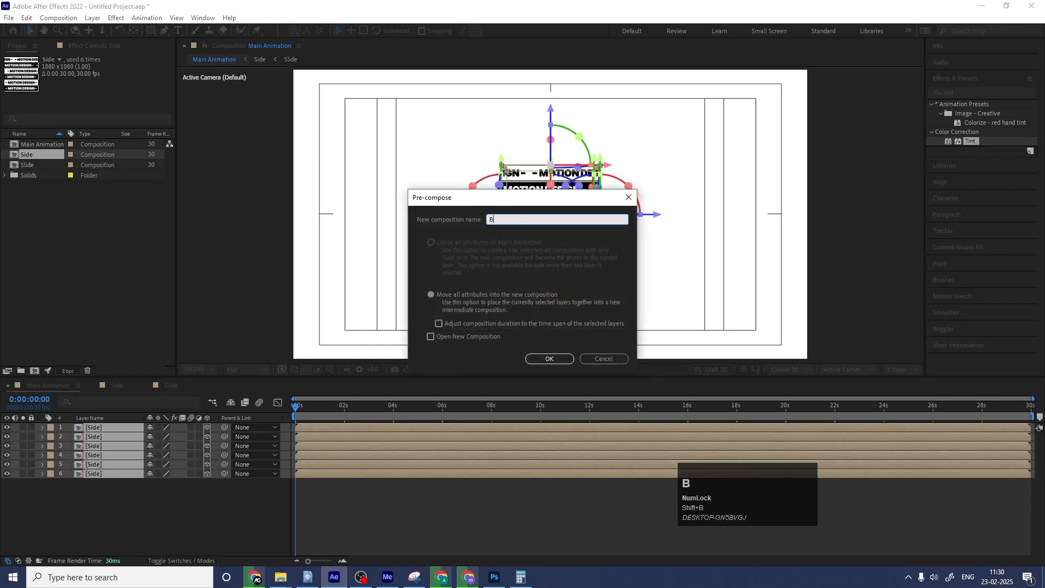
{"action": "key", "text": "Return"}
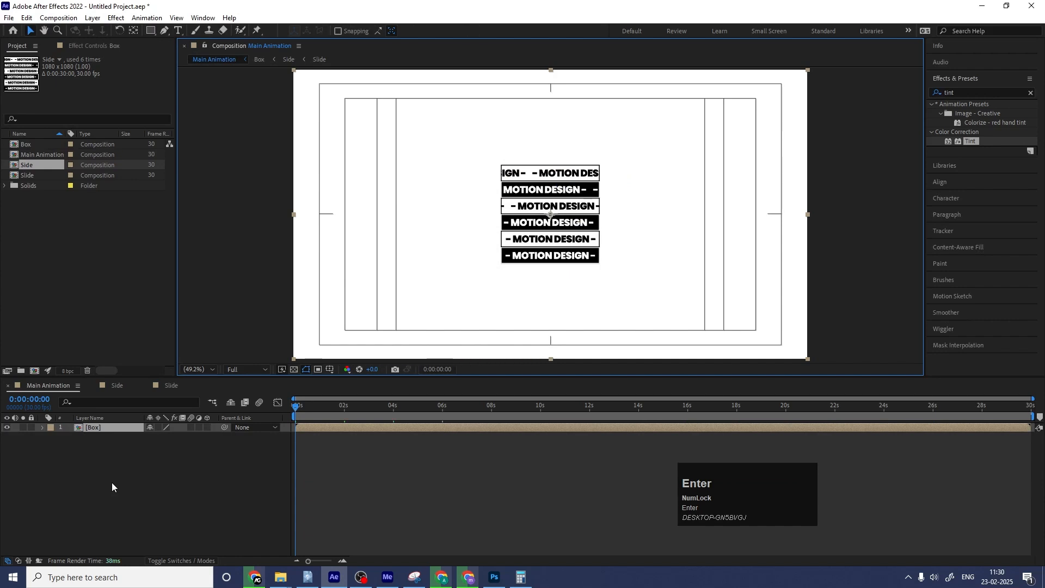
{"action": "left_click", "coordinate": [159, 426]}
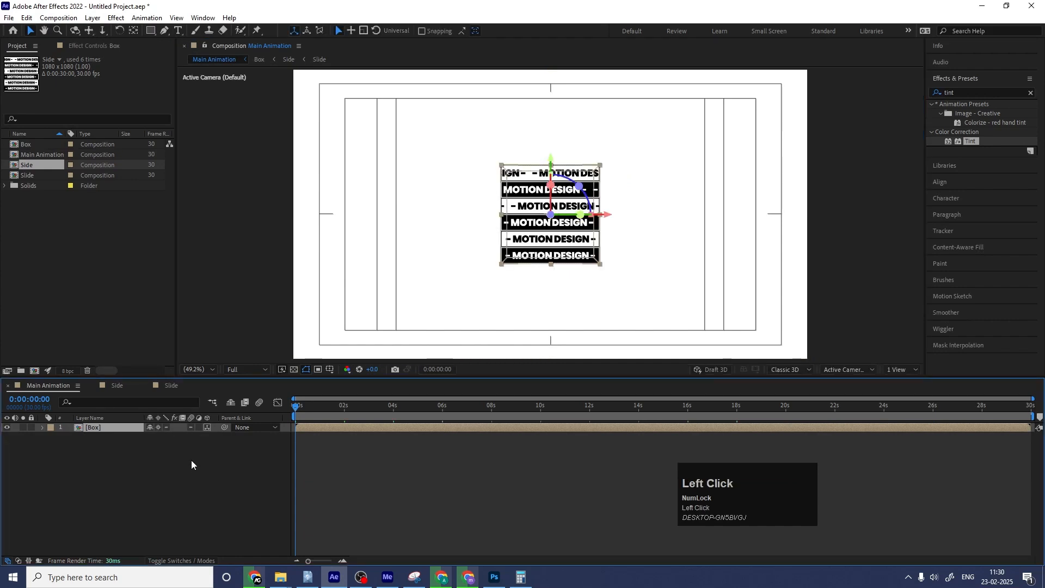
Step: Try rotating the Box layer about its Y axis, undo the rotation and collapse its properties
{"action": "key", "text": "r"}
{"action": "left_click_drag", "start_coordinate": [160, 455], "coordinate": [236, 461]}
{"action": "key", "text": "ctrl+z"}
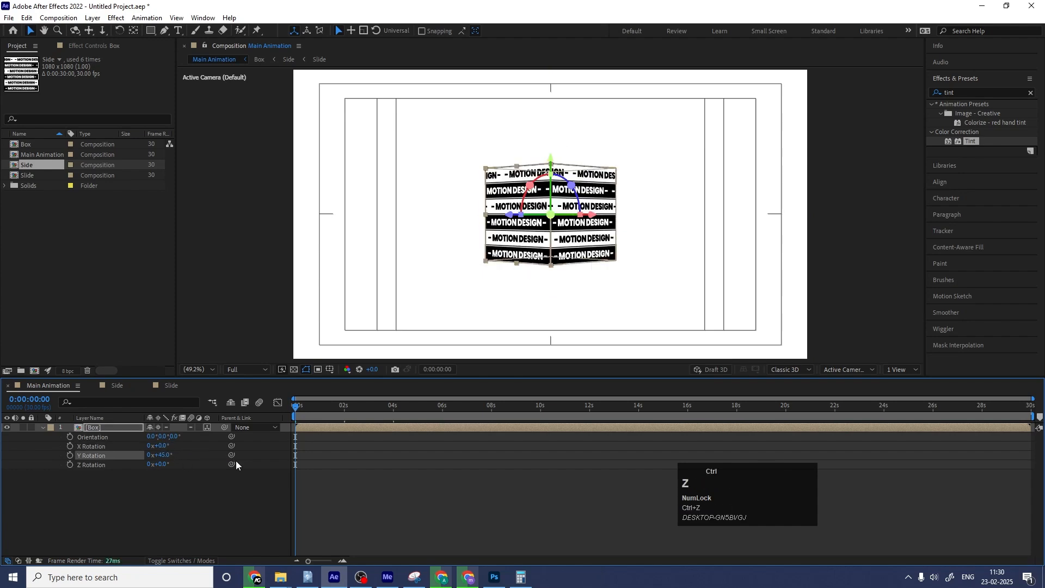
{"action": "key", "text": "ctrl+z"}
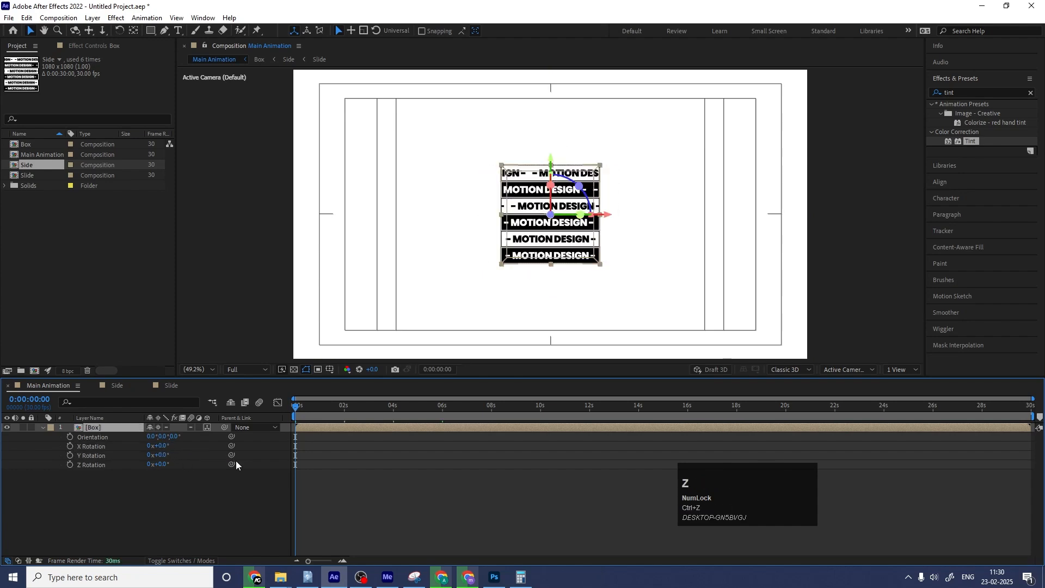
{"action": "left_click", "coordinate": [43, 427]}
Step: Add a two-node camera named Camera 1 to Main Animation with the default settings
{"action": "left_click", "coordinate": [136, 462]}
{"action": "right_click", "coordinate": [136, 461]}
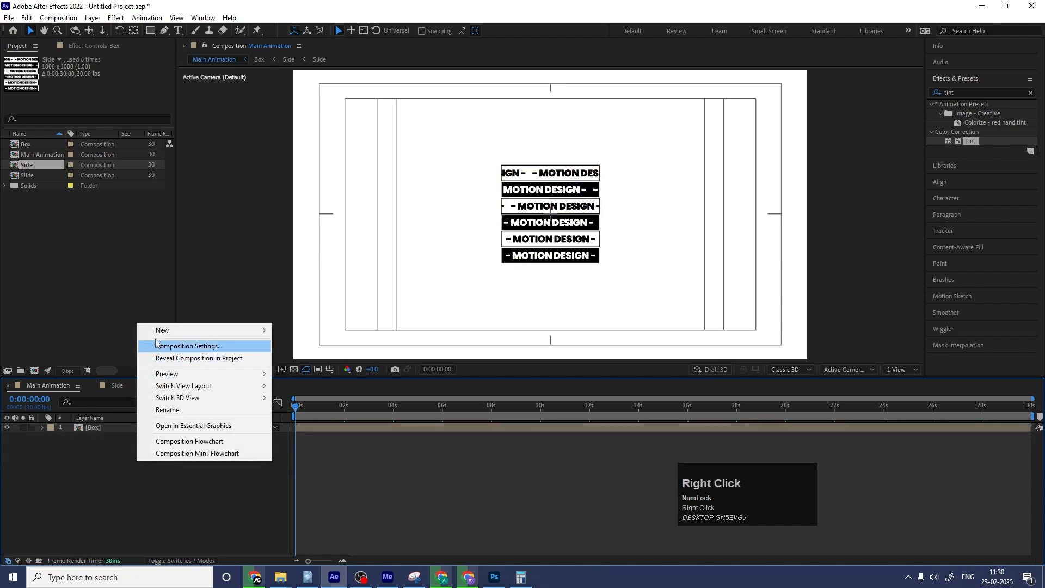
{"action": "mouse_move", "coordinate": [164, 331]}
{"action": "left_click", "coordinate": [308, 383]}
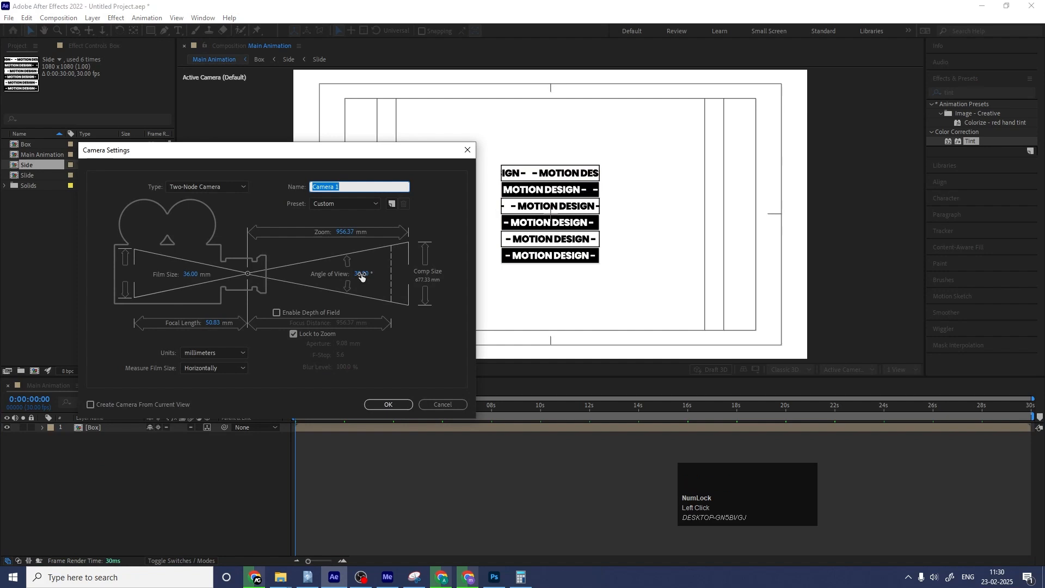
{"action": "left_click", "coordinate": [386, 404]}
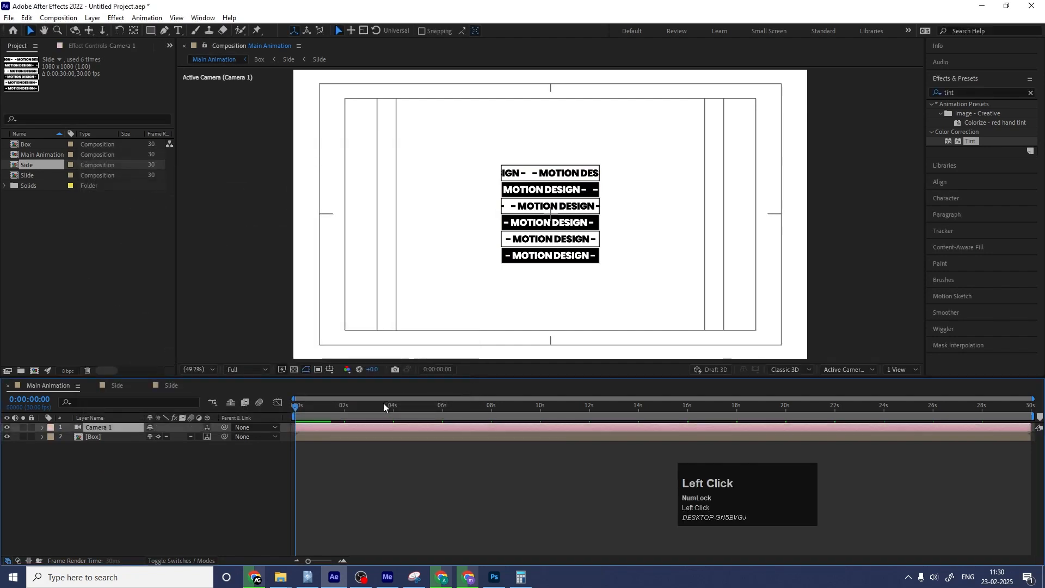
Step: Split the composition viewer into 2 Views and make the Custom View 1 pane active
{"action": "left_click", "coordinate": [904, 370]}
{"action": "left_click", "coordinate": [899, 393]}
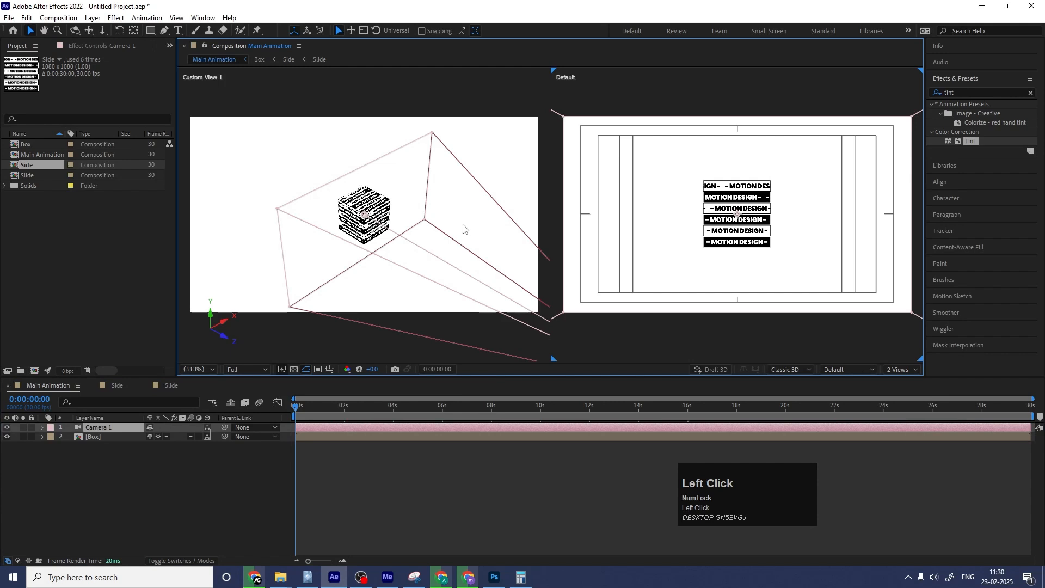
{"action": "left_click", "coordinate": [463, 229]}
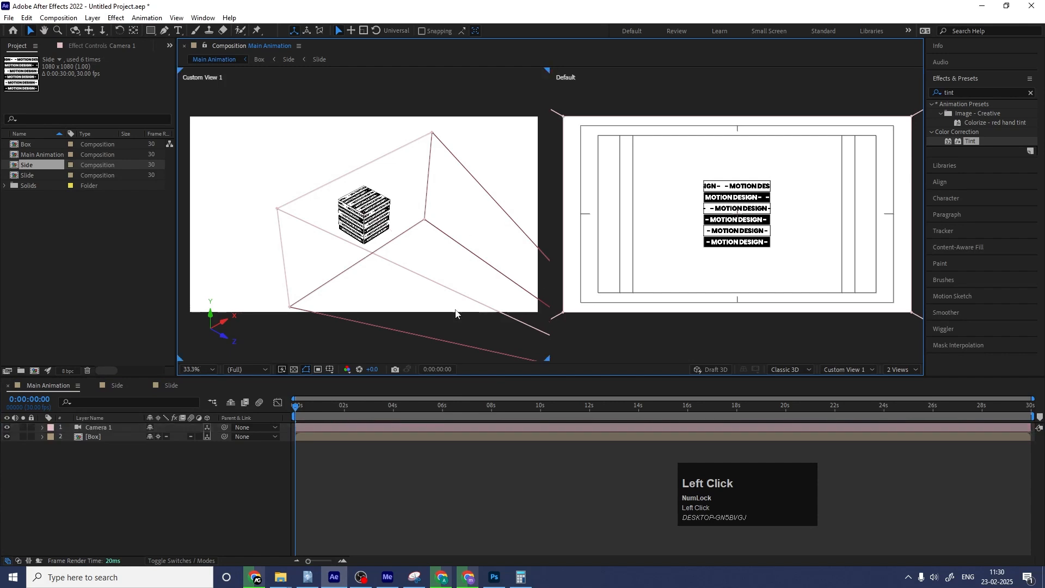
{"action": "left_click", "coordinate": [847, 368]}
{"action": "left_click", "coordinate": [415, 286]}
Step: Duplicate the Box layer twice, placing one copy at the camera frame's right edge and one in its lower-left foreground
{"action": "left_click", "coordinate": [360, 214]}
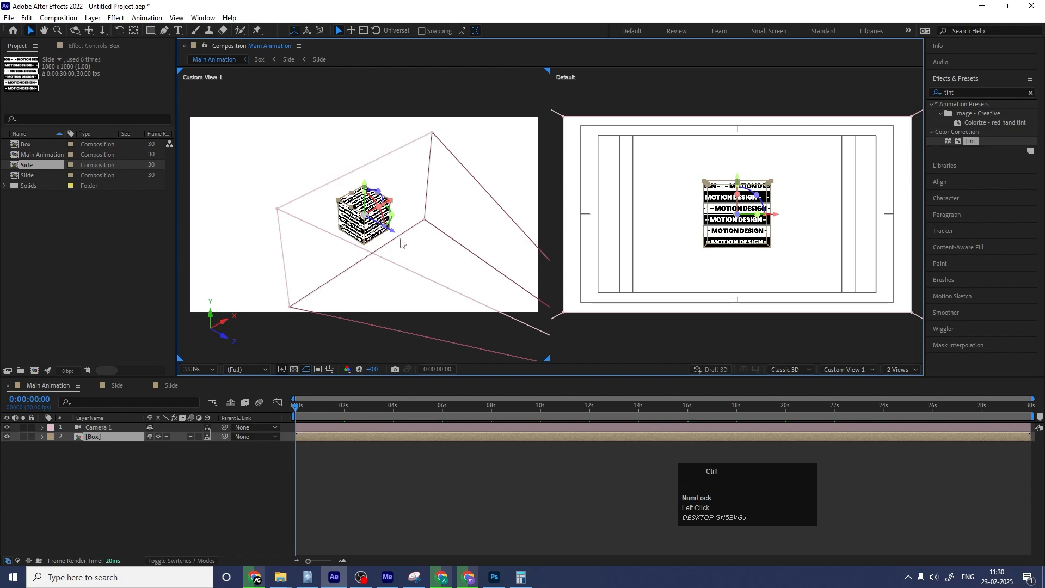
{"action": "key", "text": "ctrl+d"}
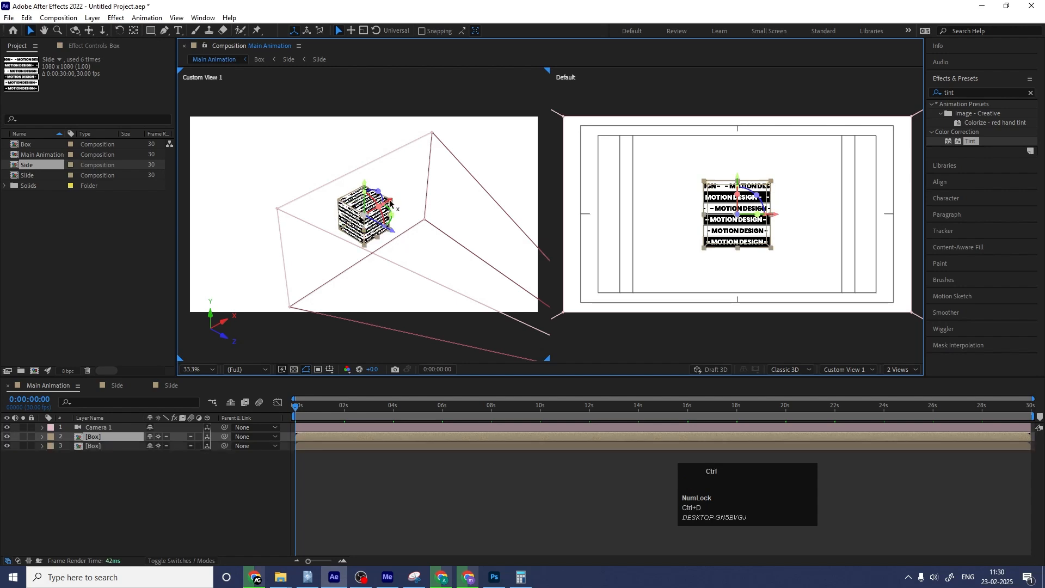
{"action": "left_click_drag", "start_coordinate": [390, 204], "coordinate": [485, 238]}
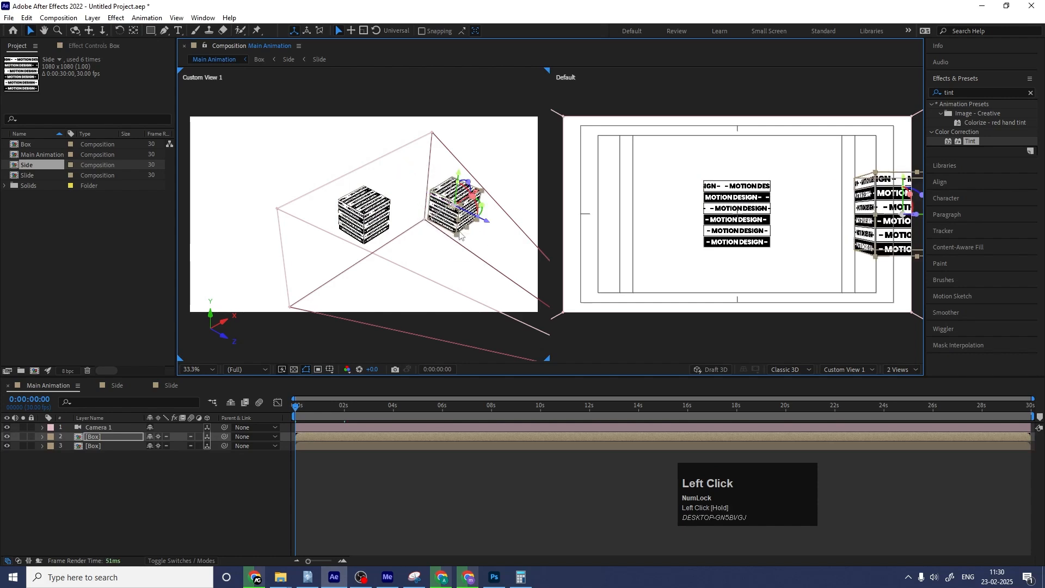
{"action": "key", "text": "ctrl+d"}
{"action": "left_click_drag", "start_coordinate": [482, 199], "coordinate": [362, 266]}
Step: Make two more Box copies and place them behind the central cube, at the camera frame's upper left and upper right
{"action": "key", "text": "ctrl+d"}
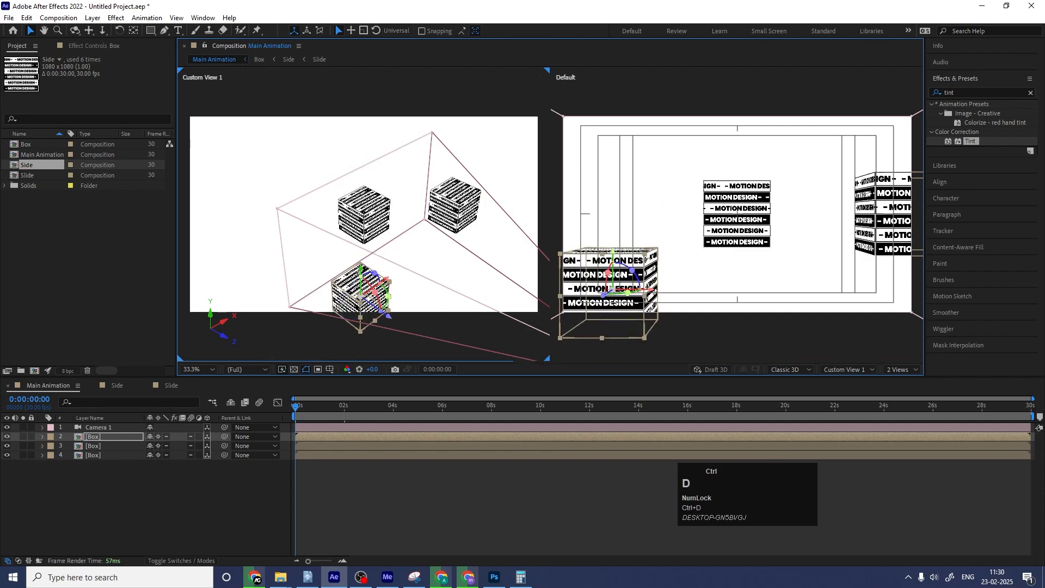
{"action": "left_click_drag", "start_coordinate": [390, 321], "coordinate": [233, 231]}
{"action": "left_click_drag", "start_coordinate": [226, 173], "coordinate": [224, 94]}
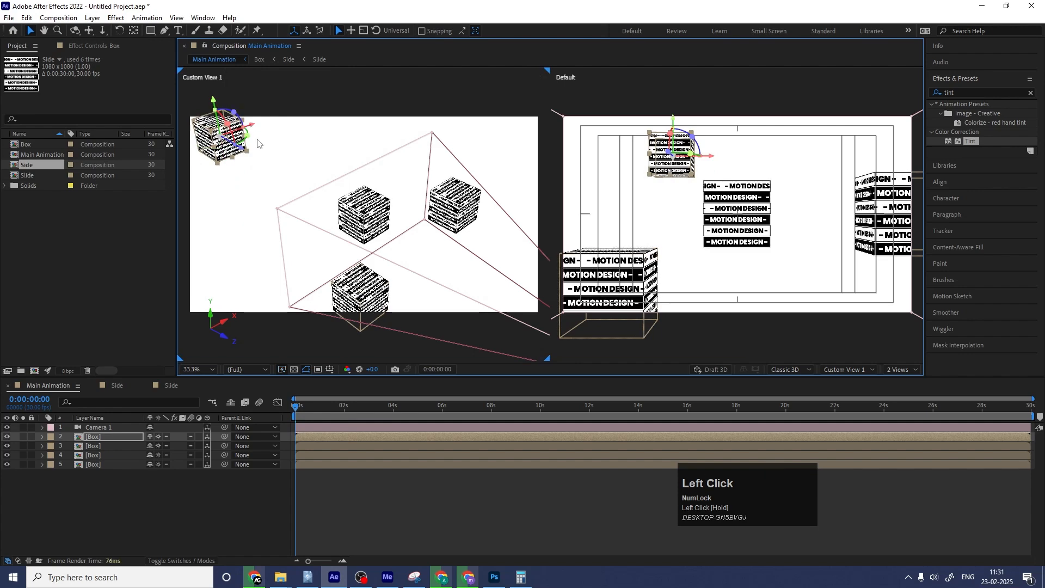
{"action": "key", "text": "ctrl+d"}
{"action": "left_click_drag", "start_coordinate": [251, 128], "coordinate": [356, 109]}
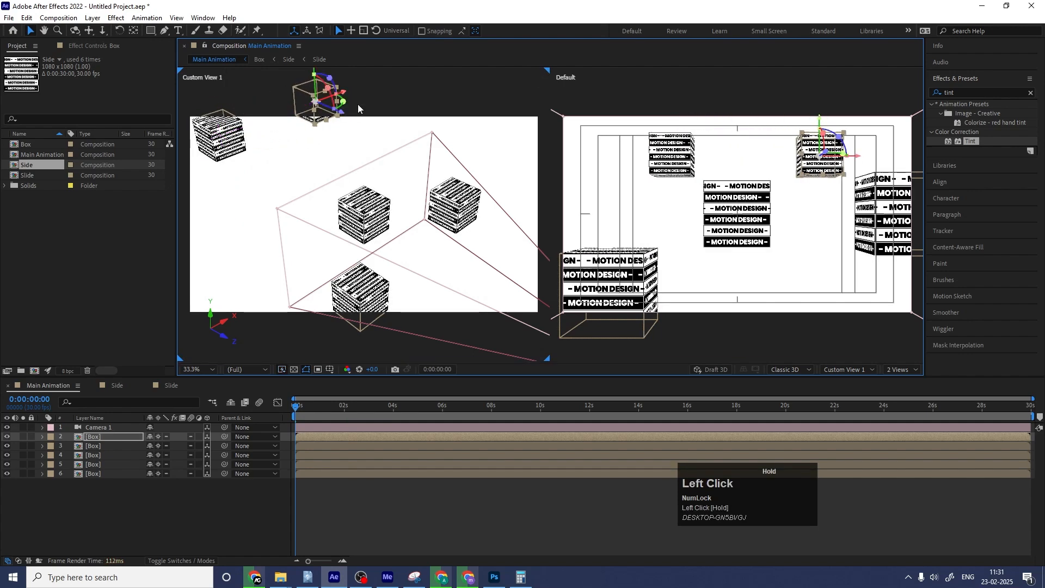
{"action": "left_click_drag", "start_coordinate": [822, 125], "coordinate": [823, 103]}
Step: Add two further Box copies for the frame's lower right and upper-left corner, and bring the upper-right cube closer to the camera
{"action": "key", "text": "ctrl+d"}
{"action": "left_click_drag", "start_coordinate": [859, 150], "coordinate": [858, 150]}
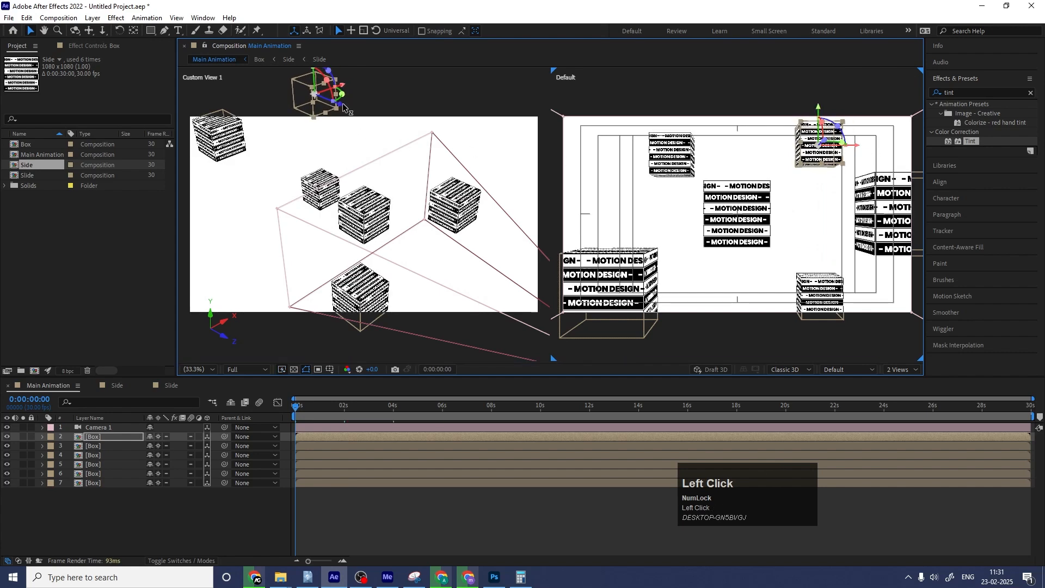
{"action": "left_click_drag", "start_coordinate": [343, 107], "coordinate": [226, 212]}
{"action": "key", "text": "ctrl+d"}
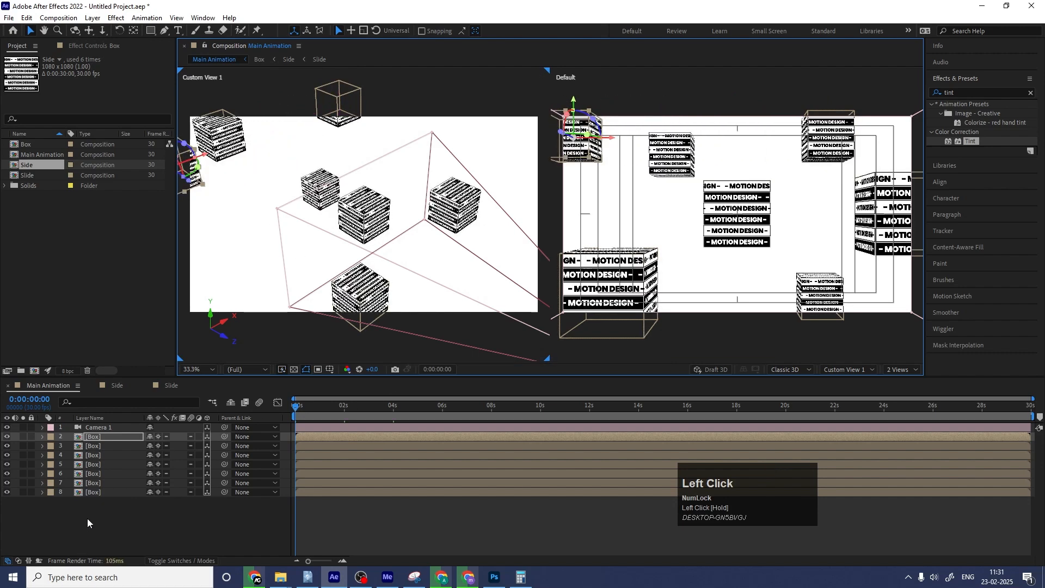
Step: Select all seven Box layers and add X, Y and Z Rotation keyframes at the first frame
{"action": "left_click", "coordinate": [93, 492], "text": "shift"}
{"action": "key", "text": "r"}
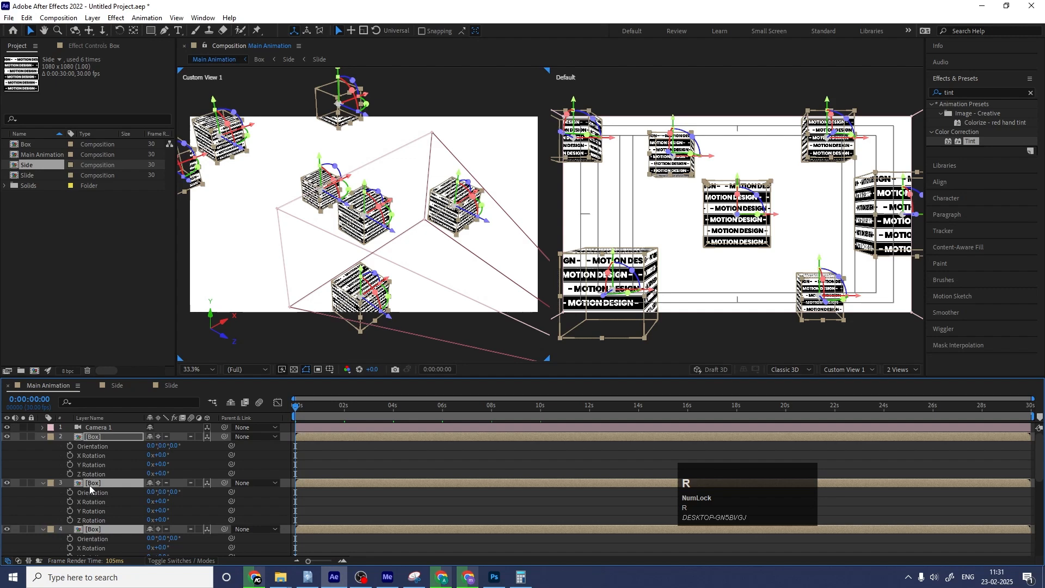
{"action": "left_click", "coordinate": [71, 455]}
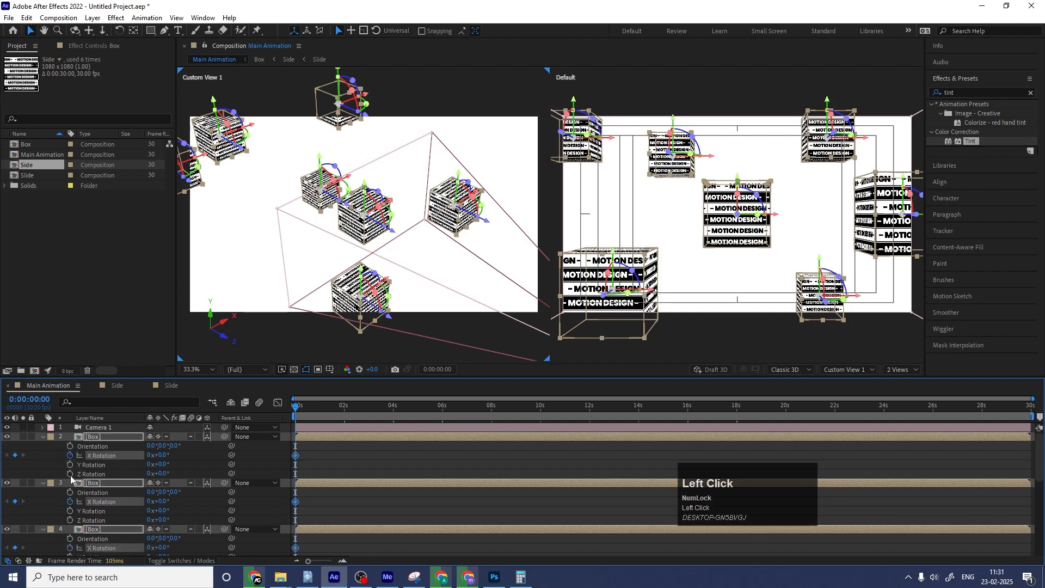
{"action": "left_click", "coordinate": [70, 465]}
{"action": "left_click", "coordinate": [70, 474]}
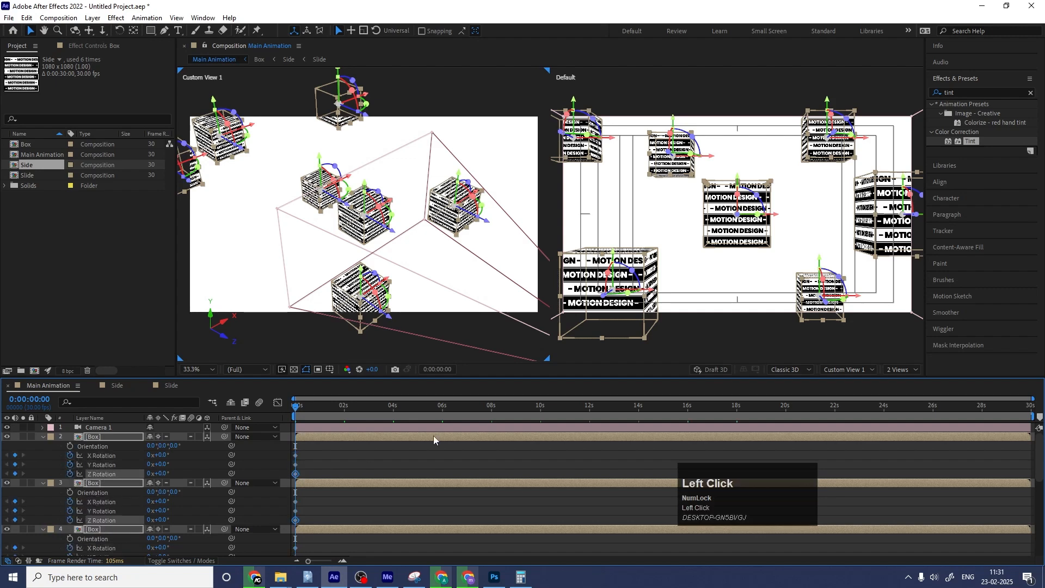
Step: At 0:00:05:29, set the X, Y and Z Rotation of all Box layers to one full revolution
{"action": "left_click", "coordinate": [442, 407]}
{"action": "left_click", "coordinate": [149, 465]}
{"action": "type", "text": "1"}
{"action": "left_click", "coordinate": [149, 474]}
{"action": "type", "text": "1"}
{"action": "left_click", "coordinate": [327, 456]}
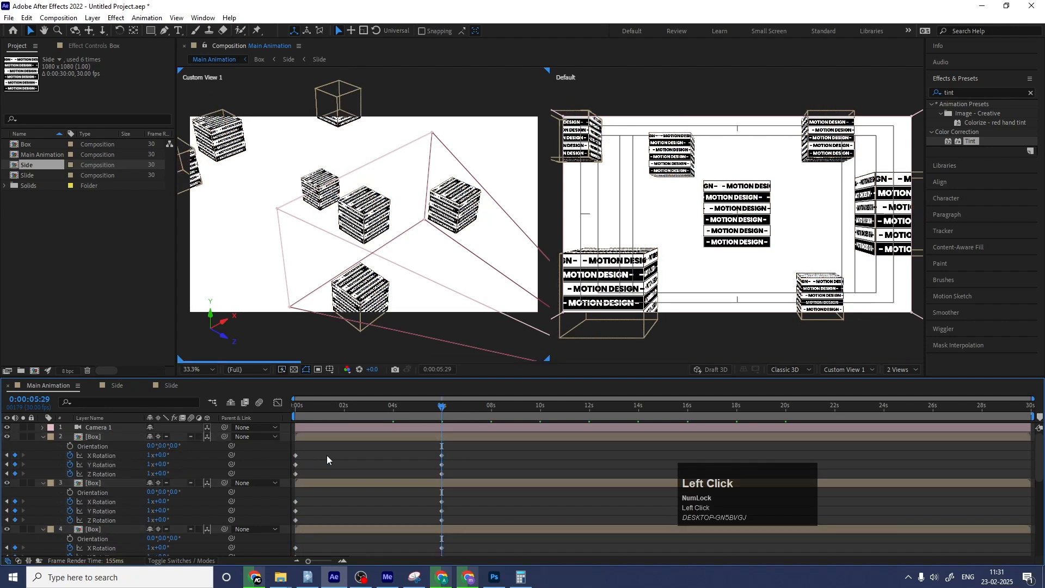
Step: Return to the first frame and switch the viewer back to 1 View through the active camera
{"action": "key", "text": "j"}
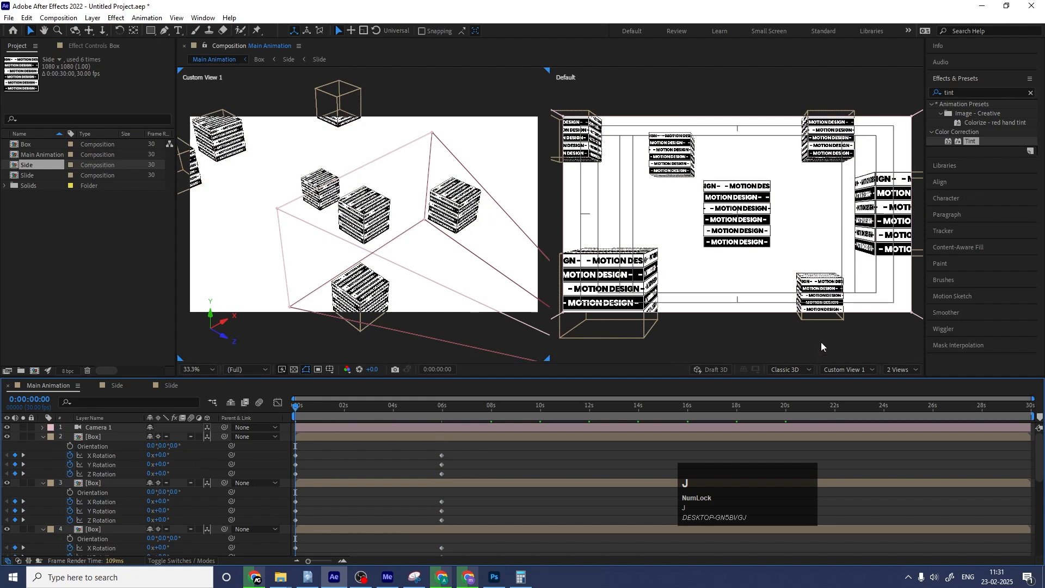
{"action": "left_click", "coordinate": [845, 370]}
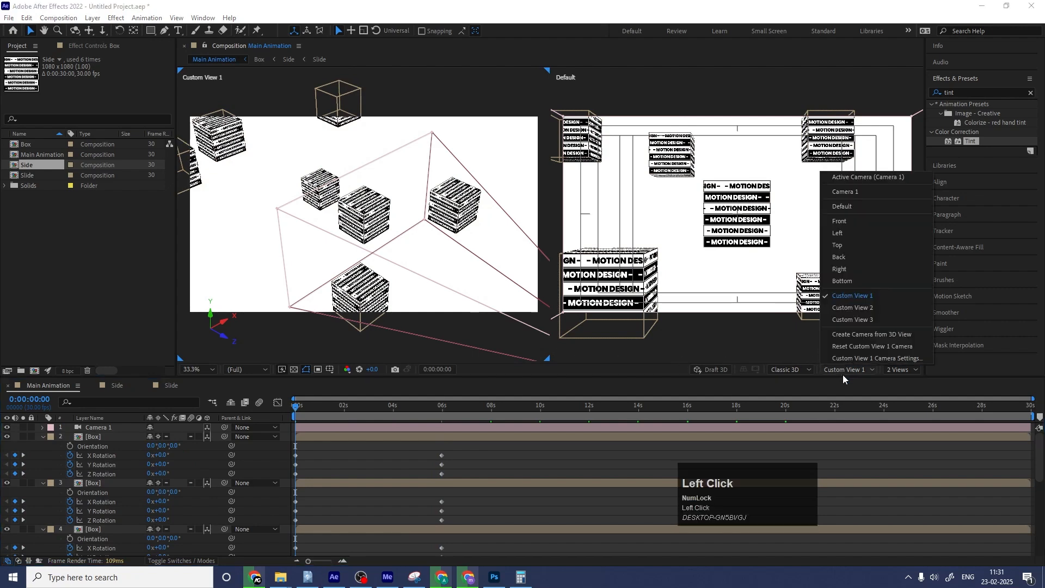
{"action": "left_click", "coordinate": [895, 369]}
{"action": "left_click", "coordinate": [903, 383]}
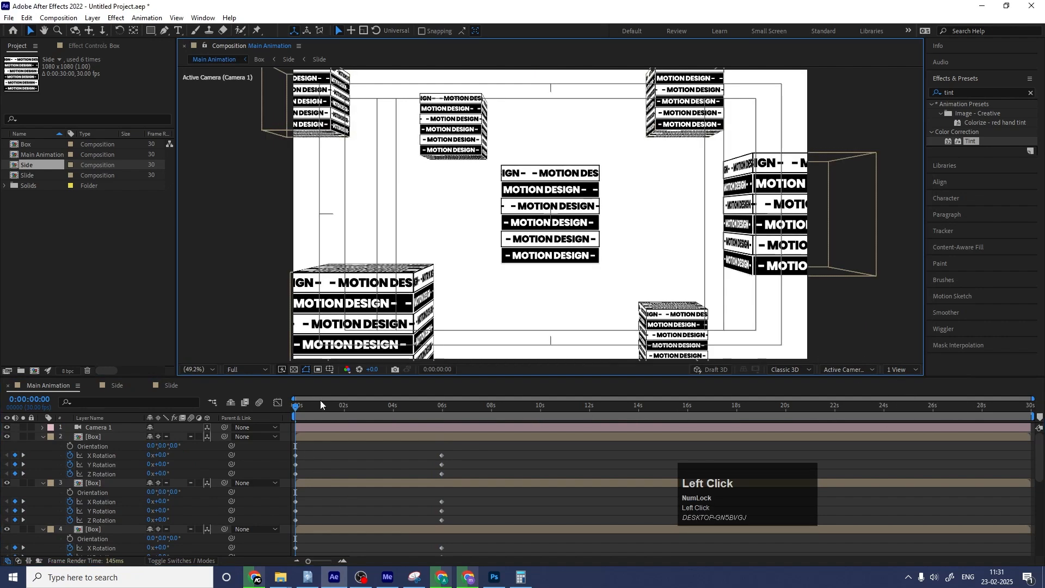
Step: Set the preview resolution to Quarter and play the cubes' rotation animation
{"action": "left_click", "coordinate": [247, 369]}
{"action": "left_click", "coordinate": [249, 427]}
{"action": "key", "text": "space"}
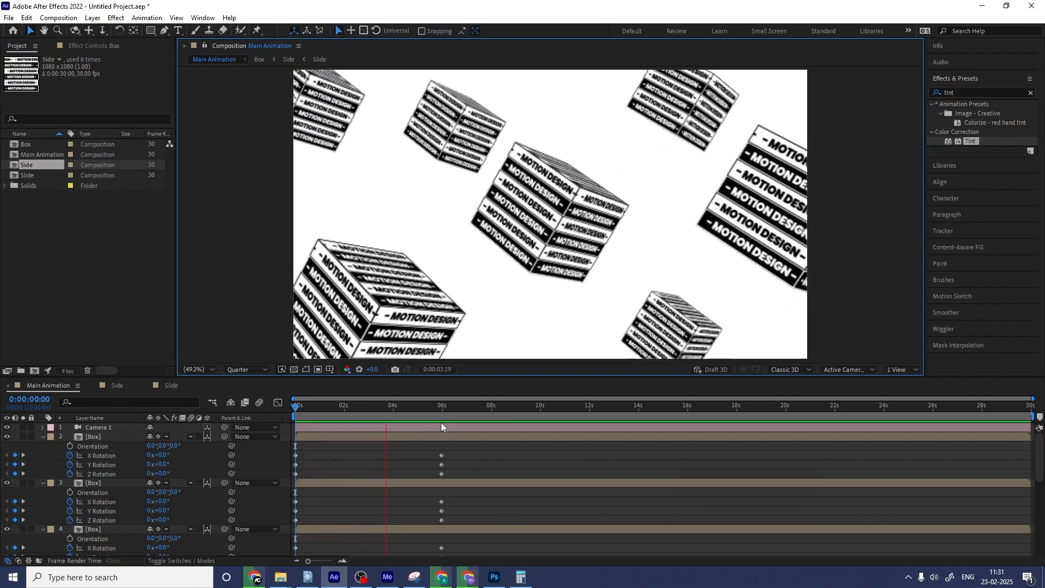
{"action": "key", "text": "space"}
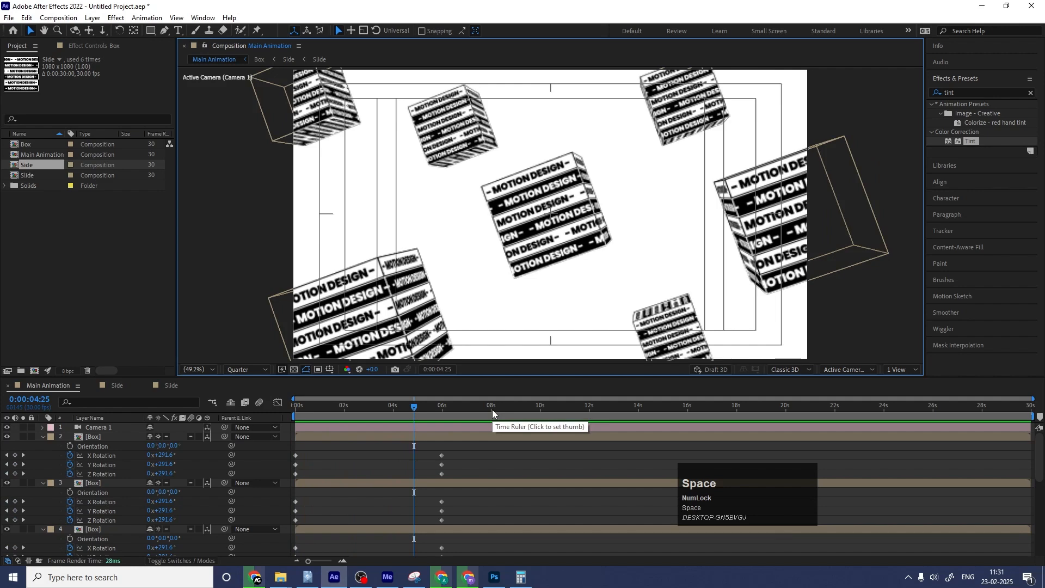
Step: Move the ending rotation keyframes of all Box layers to 0:00:07:29 to slow the spin
{"action": "left_click", "coordinate": [491, 407]}
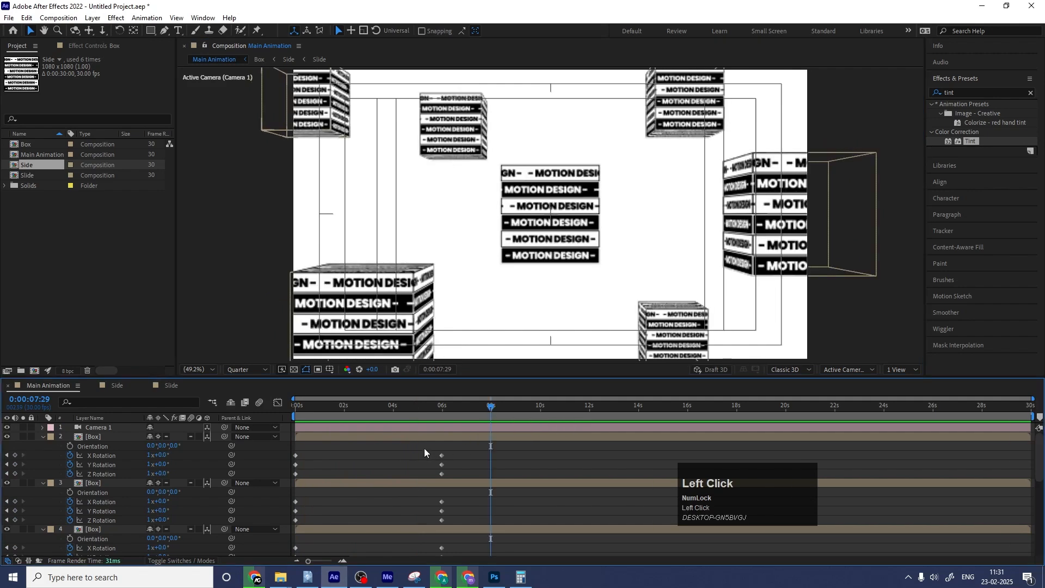
{"action": "left_click_drag", "start_coordinate": [423, 448], "coordinate": [489, 535]}
{"action": "key", "text": "j"}
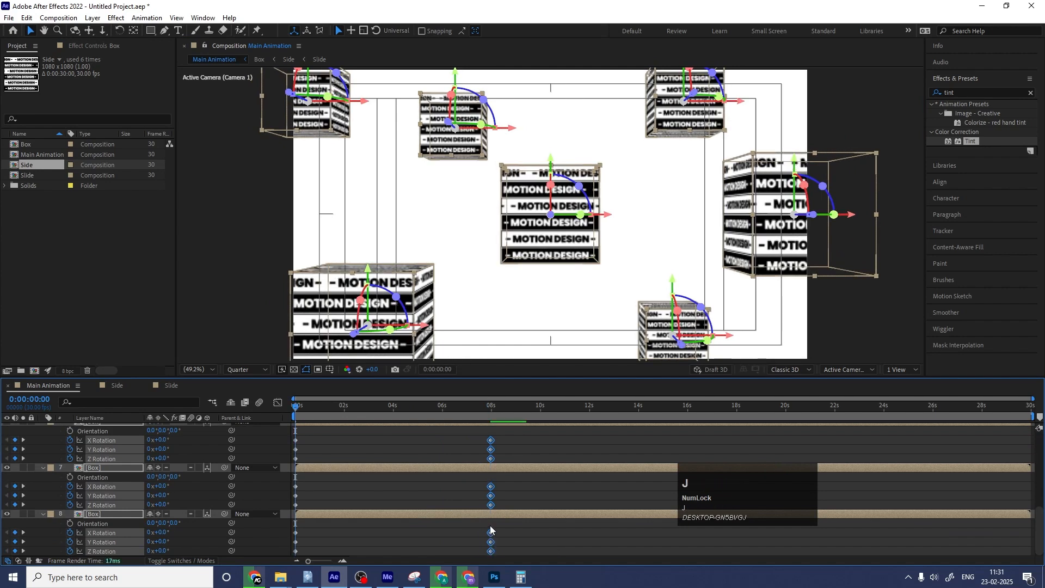
Step: Preview the rotation with the work area ending at 0:00:07:29 and collapse the Box layers' properties
{"action": "key", "text": "space"}
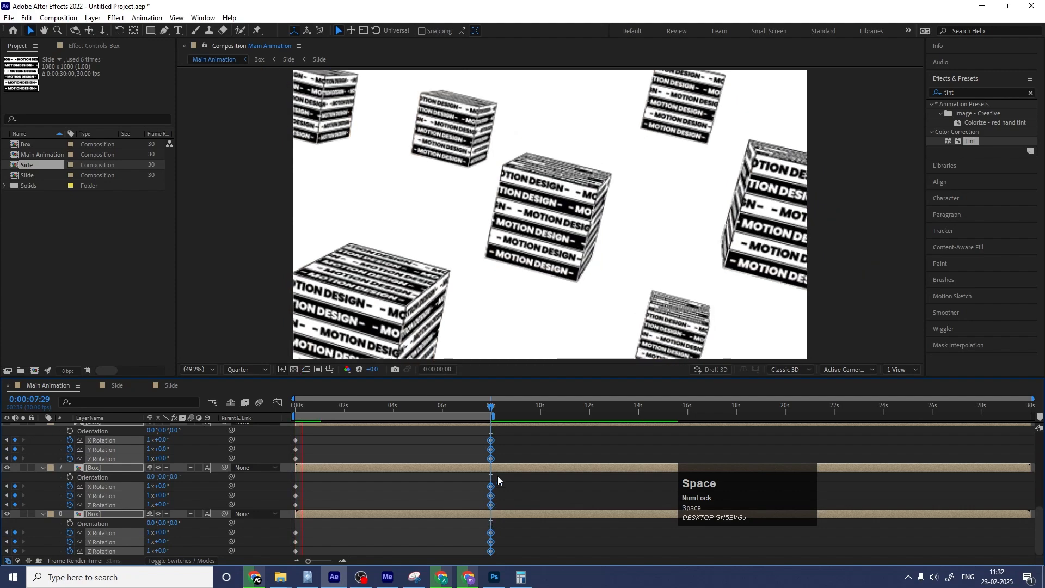
{"action": "left_click", "coordinate": [411, 438]}
{"action": "key", "text": "u"}
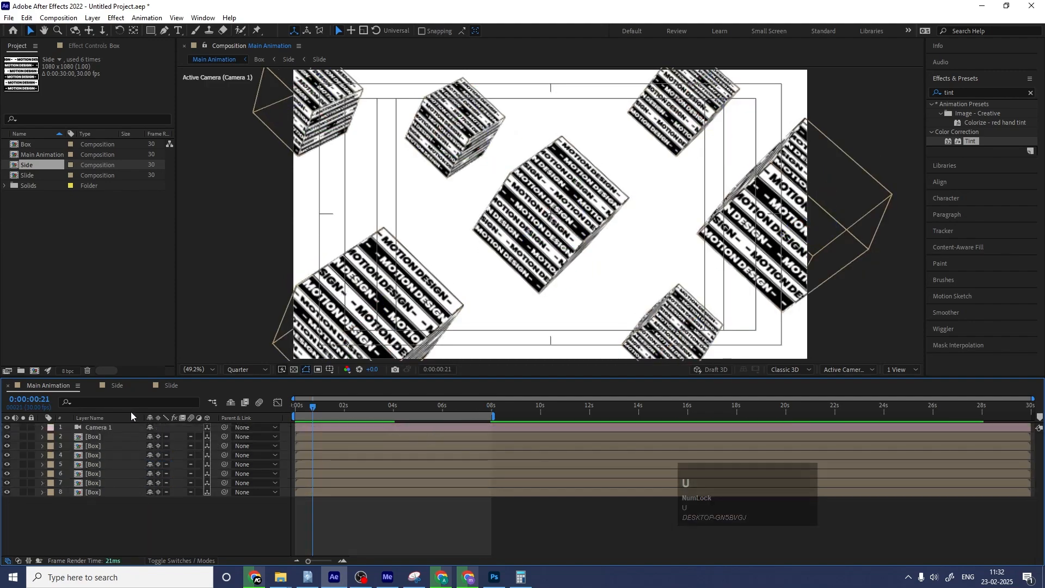
Step: Open the Slide composition and examine the MOTION DESIGN text's looping position keyframes around 0:00:01:29
{"action": "left_click", "coordinate": [118, 385]}
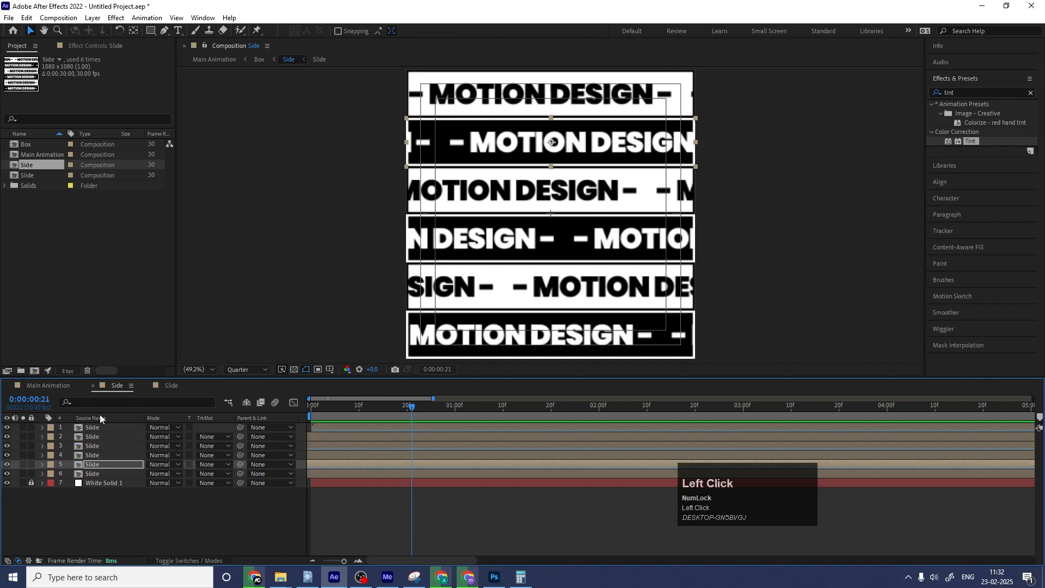
{"action": "double_click", "coordinate": [91, 426]}
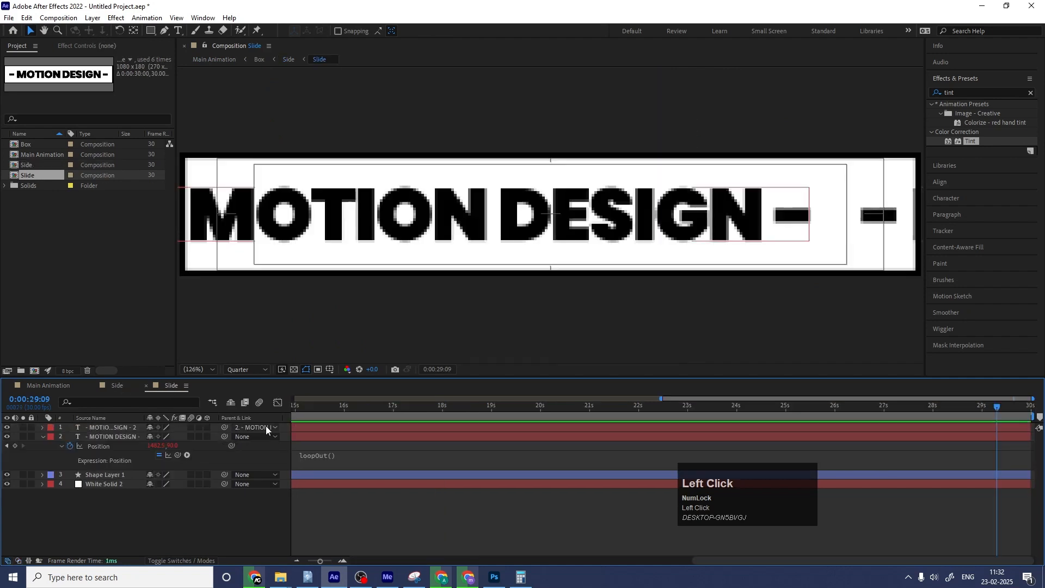
{"action": "key", "text": "minus"}
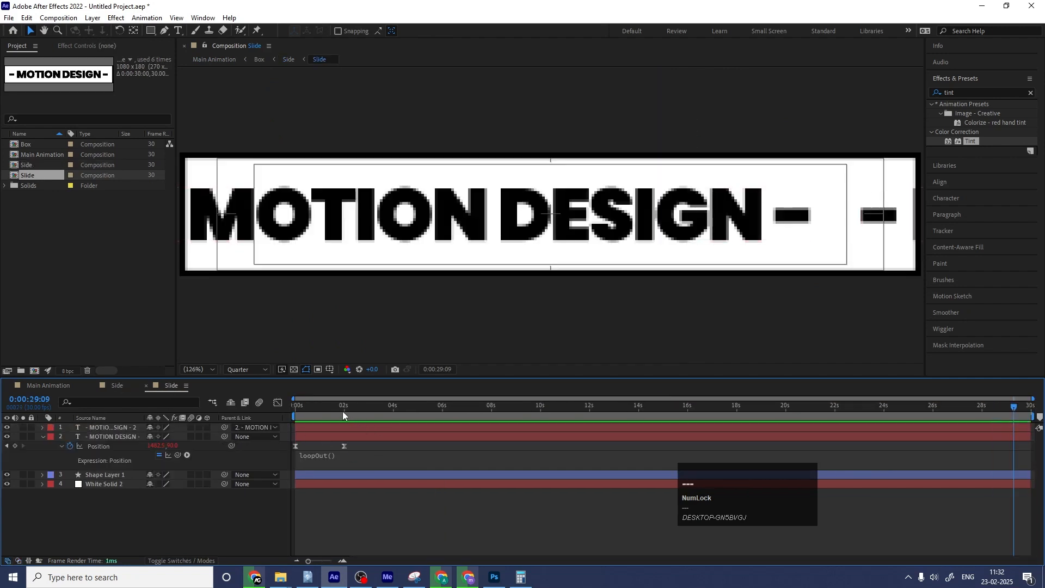
{"action": "left_click", "coordinate": [343, 412]}
{"action": "key", "text": "equal"}
{"action": "key", "text": "equal"}
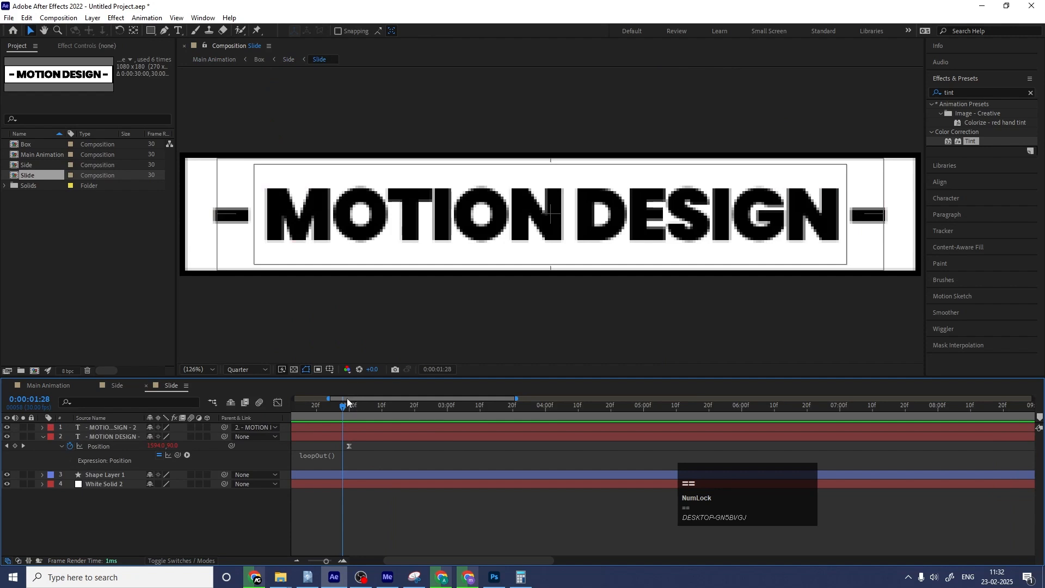
{"action": "left_click", "coordinate": [347, 408]}
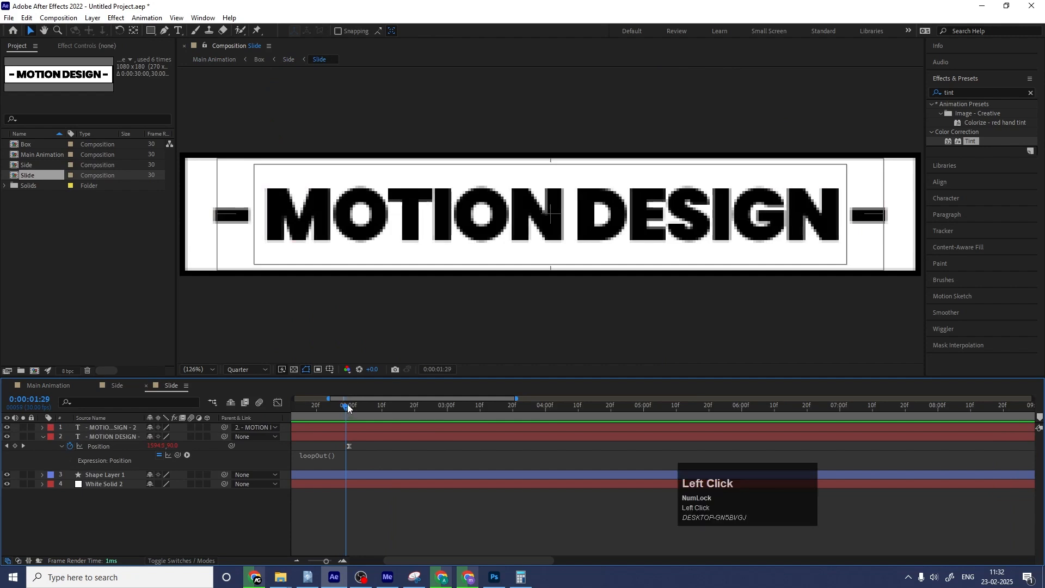
{"action": "key", "text": "minus"}
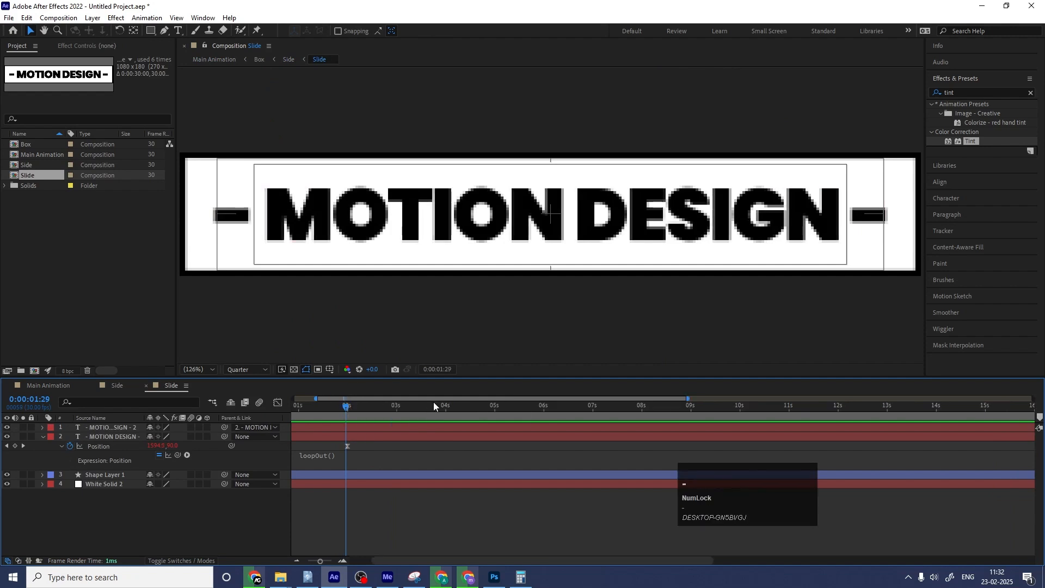
Step: Preview the Slide text loop with the work area ending at 0:00:08:00, and undo that work area change
{"action": "left_click", "coordinate": [642, 408]}
{"action": "key", "text": "minus"}
{"action": "key", "text": "Num_Lock"}
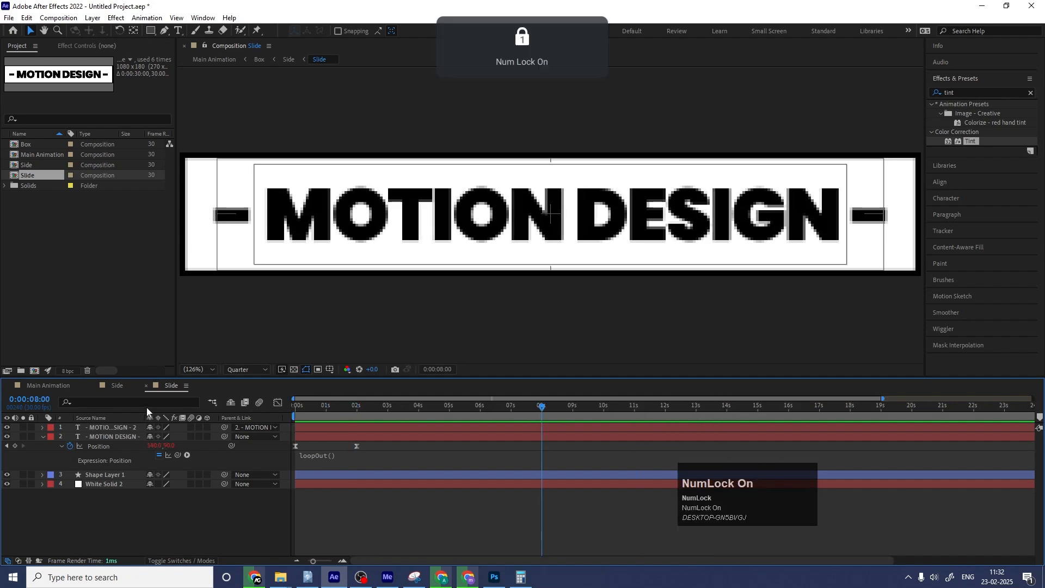
{"action": "key", "text": "n"}
{"action": "key", "text": "space"}
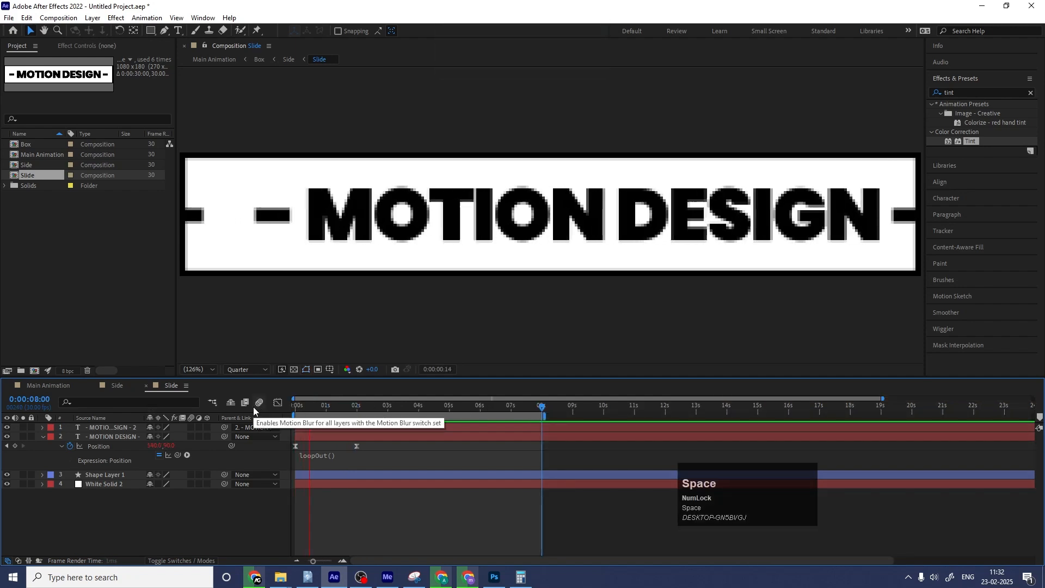
{"action": "key", "text": "ctrl+z"}
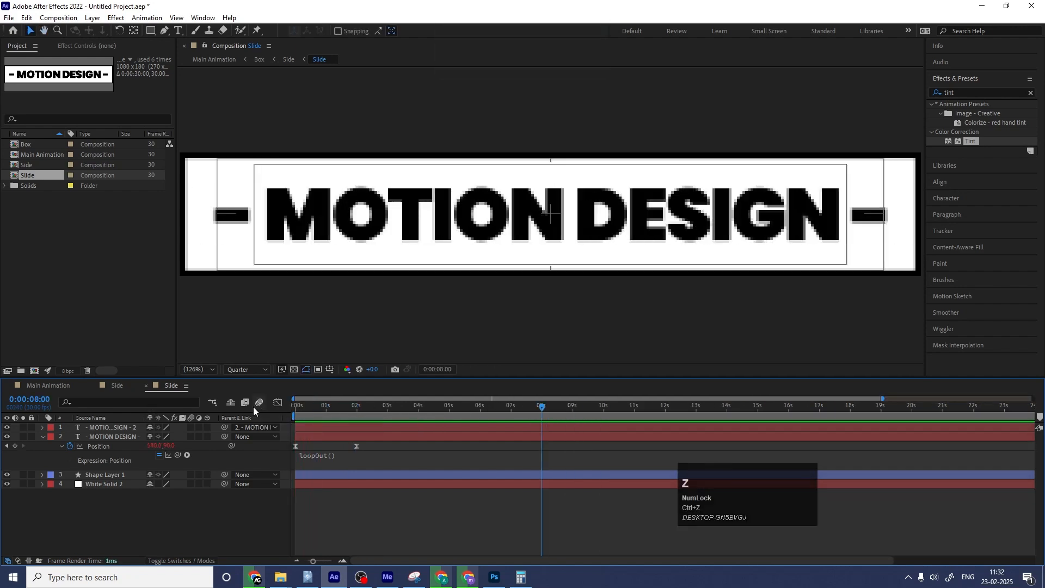
Step: Preview the cubes' rotation in Main Animation against the Box rotation keyframes, and return to the first frame with the layers collapsed
{"action": "left_click", "coordinate": [50, 386]}
{"action": "key", "text": "u"}
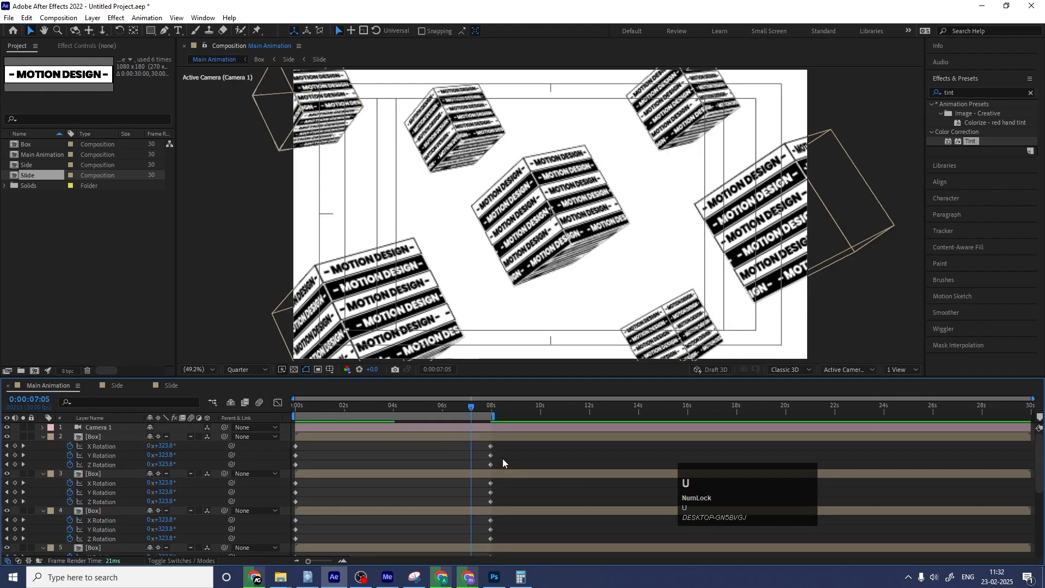
{"action": "key", "text": "k"}
{"action": "key", "text": "space"}
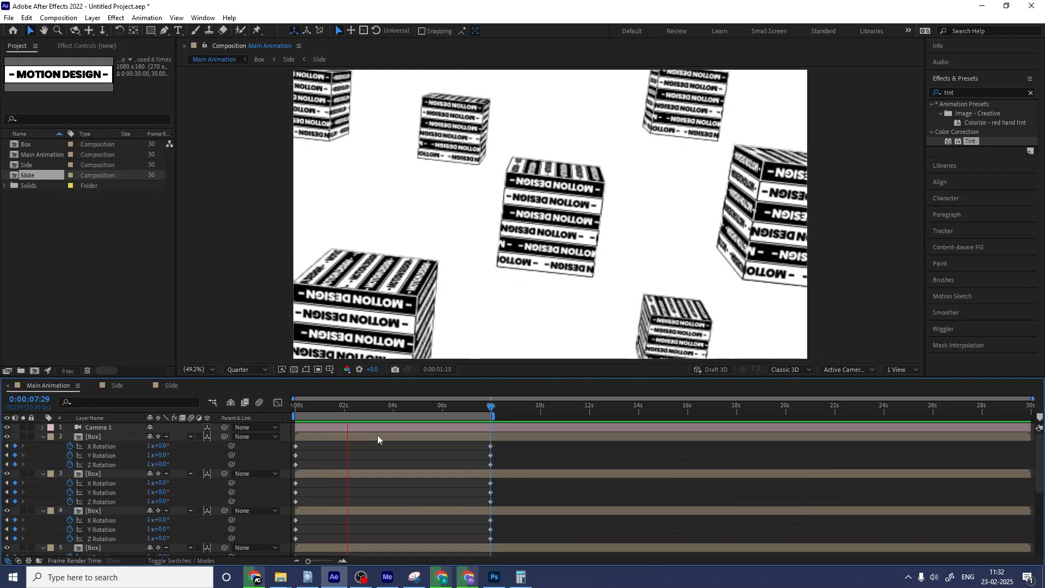
{"action": "key", "text": "space"}
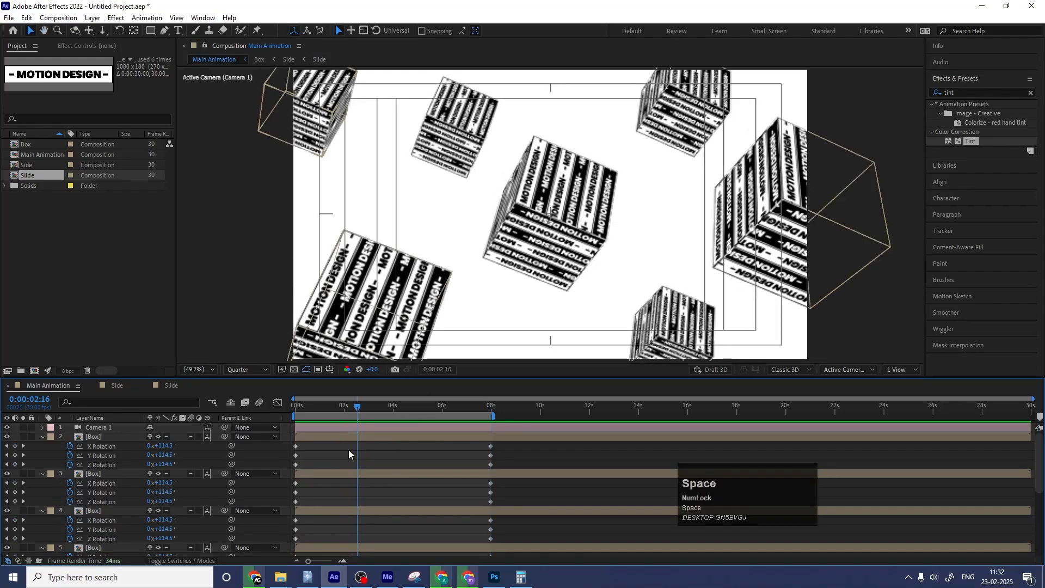
{"action": "key", "text": "j"}
{"action": "left_click", "coordinate": [348, 450]}
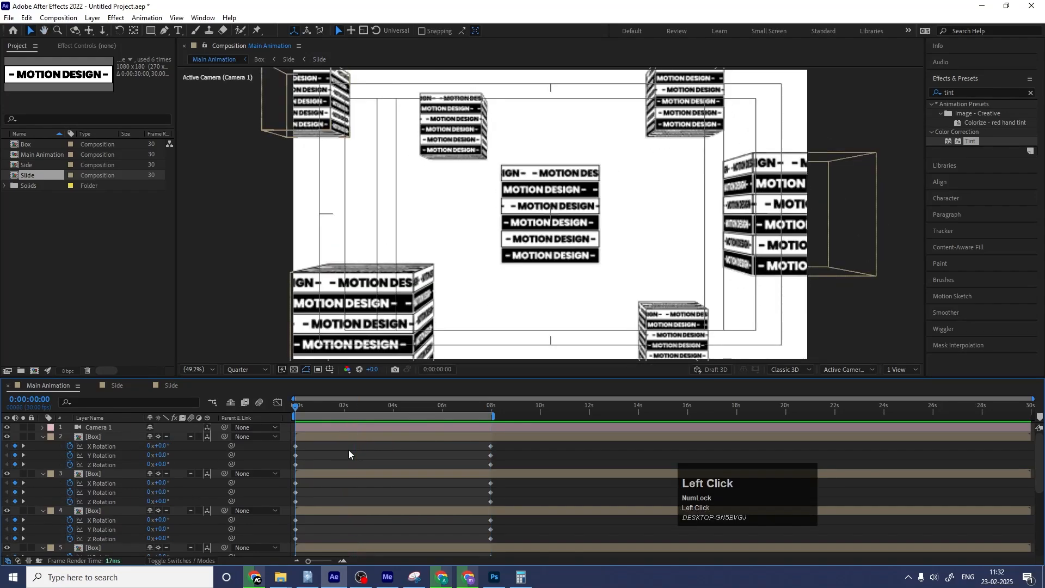
{"action": "key", "text": "u"}
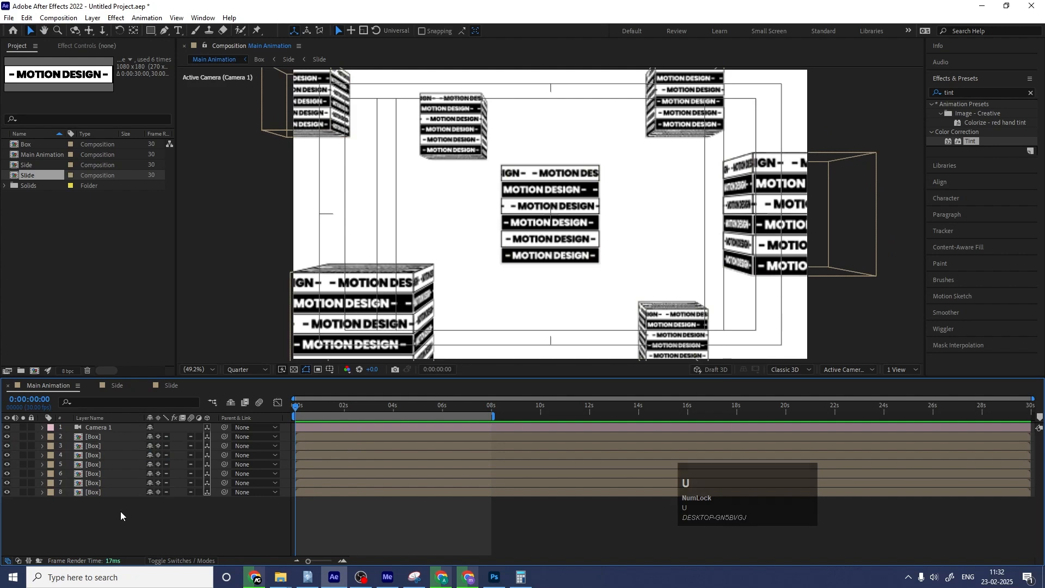
Step: Reveal the Box layers' rotation keyframes and add a loopOut() expression to the Z Rotation of Box layer 8
{"action": "key", "text": "u"}
{"action": "scroll", "coordinate": [124, 507], "scroll_direction": "down", "scroll_amount": 5}
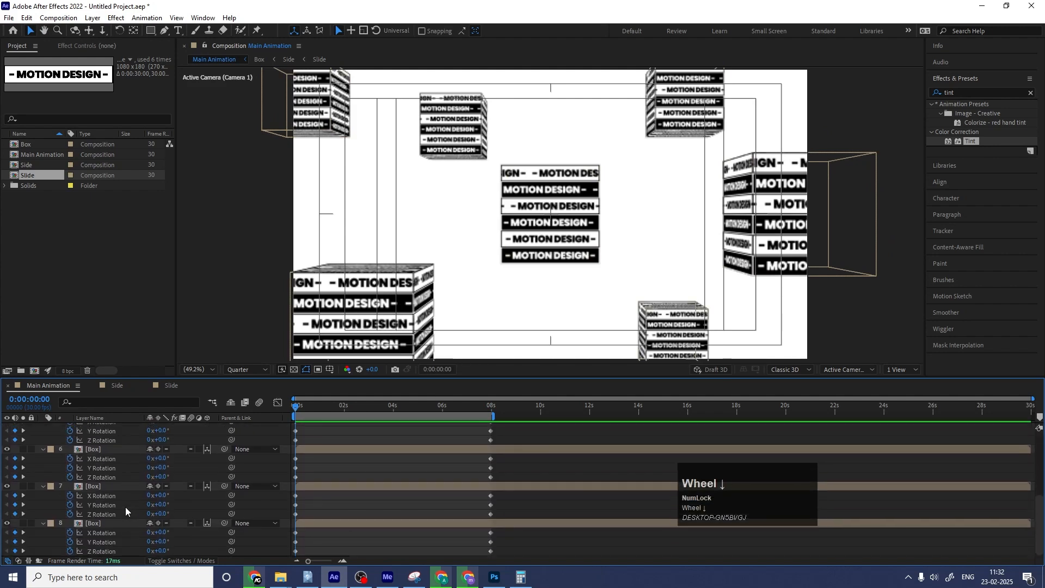
{"action": "left_click", "coordinate": [70, 550], "text": "alt"}
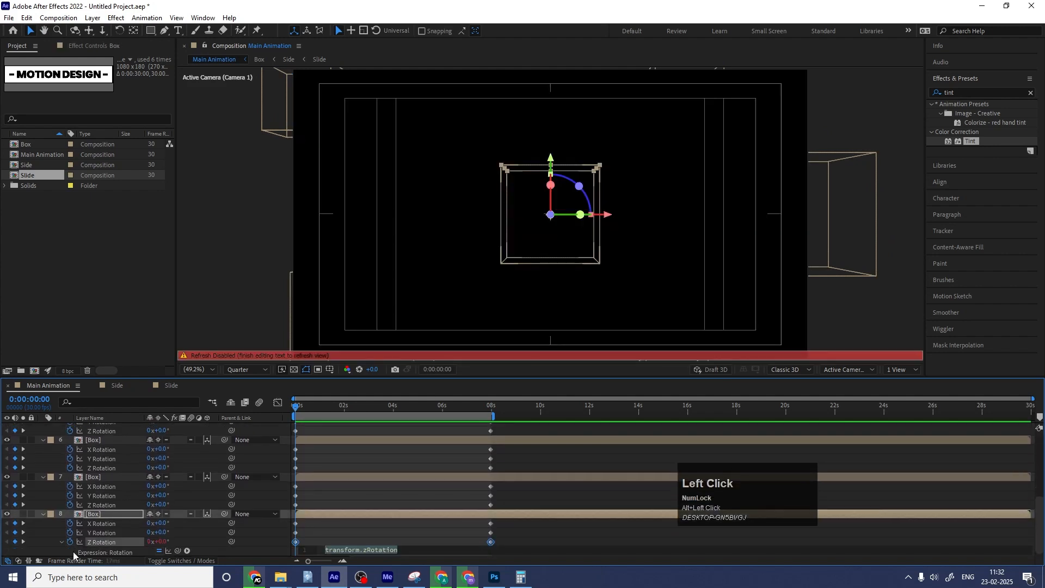
{"action": "type", "text": "loo"}
{"action": "key", "text": "Down"}
{"action": "key", "text": "Down"}
{"action": "key", "text": "Down"}
{"action": "key", "text": "Down"}
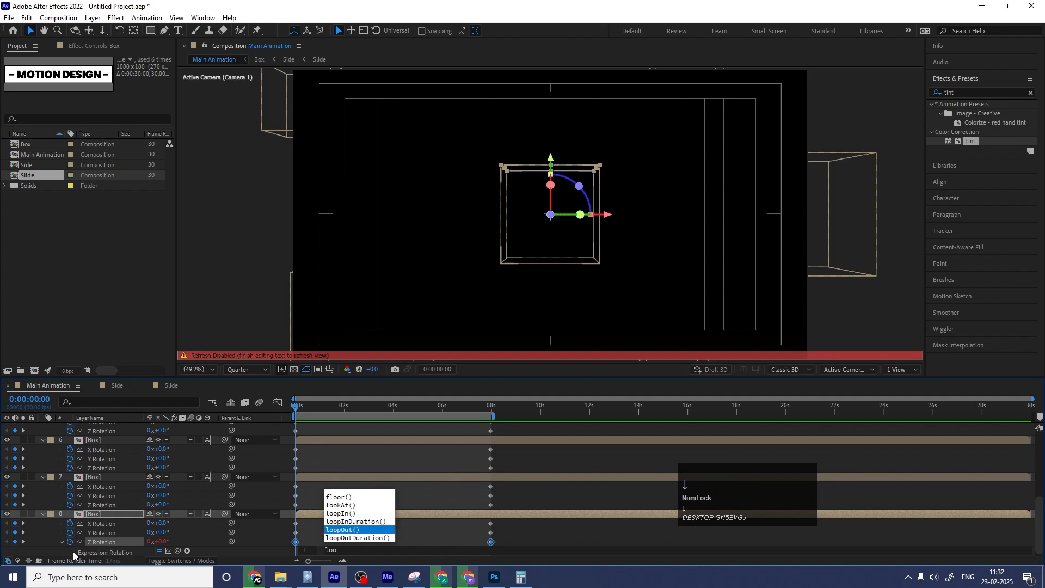
{"action": "key", "text": "Return"}
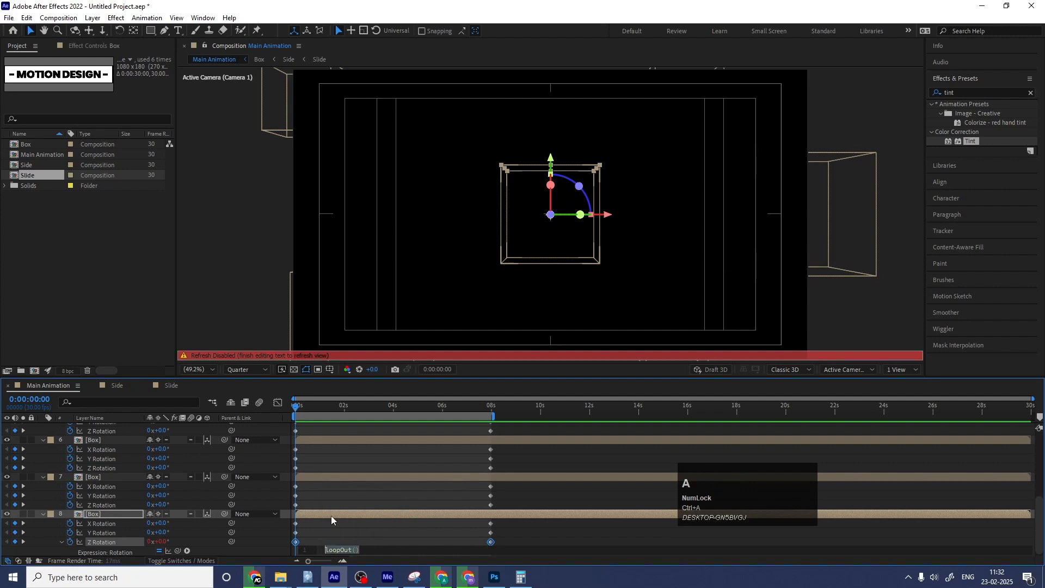
Step: Copy the loopOut() expression to the Y Rotation and X Rotation of Box layer 8
{"action": "key", "text": "ctrl+c"}
{"action": "left_click", "coordinate": [70, 531]}
{"action": "left_click", "coordinate": [70, 524], "text": "alt"}
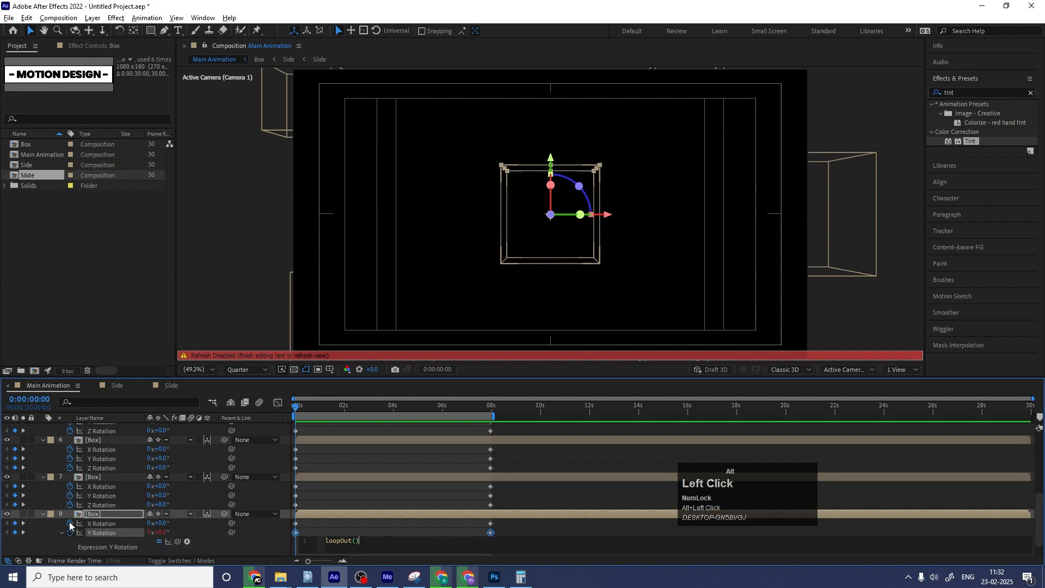
{"action": "key", "text": "ctrl+v"}
Step: Apply the copied loopOut() expression to the X, Y and Z Rotation of Box layer 7
{"action": "left_click", "coordinate": [70, 504], "text": "alt"}
{"action": "key", "text": "ctrl+v"}
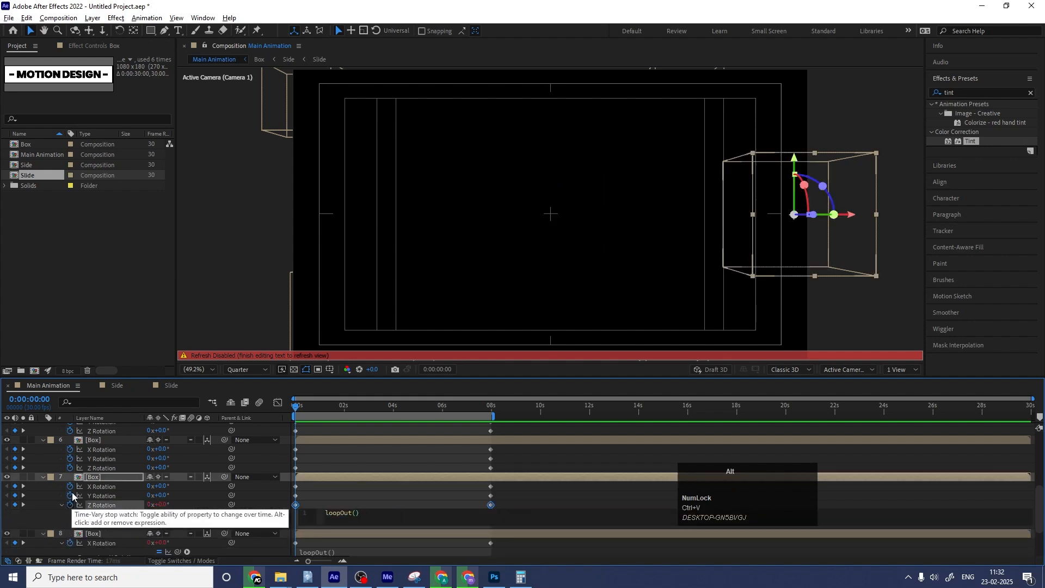
{"action": "left_click", "coordinate": [73, 495], "text": "alt"}
{"action": "key", "text": "ctrl+v"}
Step: Apply the copied loopOut() expression to the X, Y and Z Rotation of Box layer 6
{"action": "left_click", "coordinate": [70, 467], "text": "alt"}
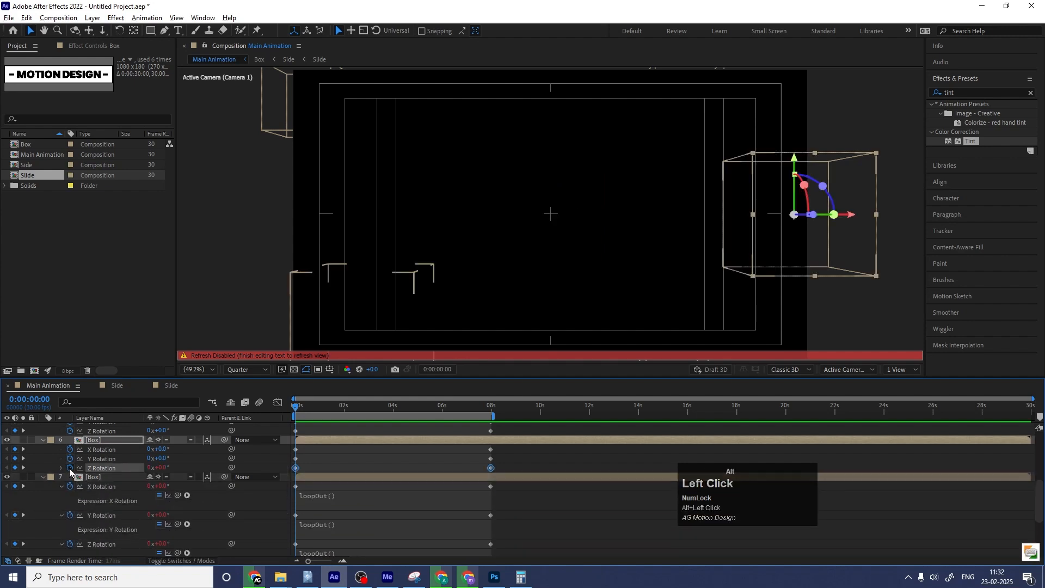
{"action": "key", "text": "ctrl+v"}
{"action": "left_click", "coordinate": [69, 458], "text": "alt"}
{"action": "key", "text": "ctrl+v"}
{"action": "left_click", "coordinate": [70, 449], "text": "alt"}
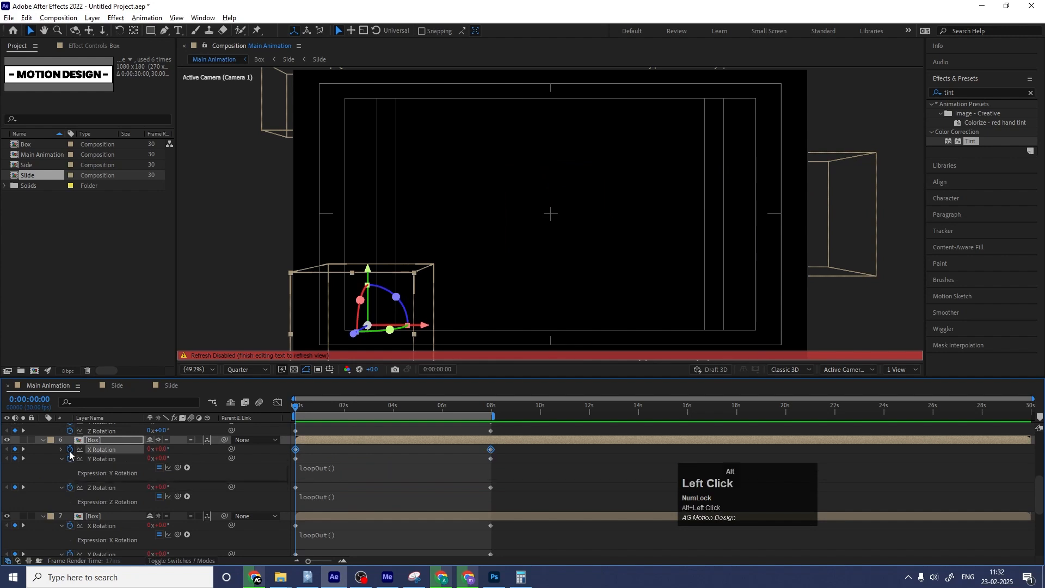
{"action": "key", "text": "ctrl+v"}
Step: Apply the copied loopOut() expression to the X, Y and Z Rotation of Box layer 5
{"action": "scroll", "coordinate": [316, 448], "scroll_direction": "up", "scroll_amount": 2}
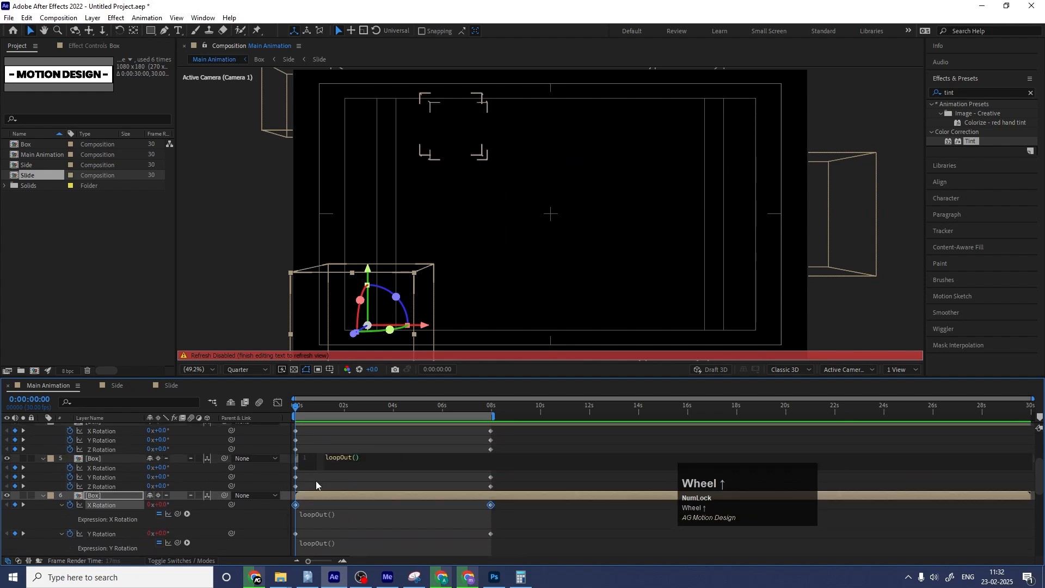
{"action": "left_click", "coordinate": [244, 505]}
{"action": "left_click", "coordinate": [70, 476], "text": "alt"}
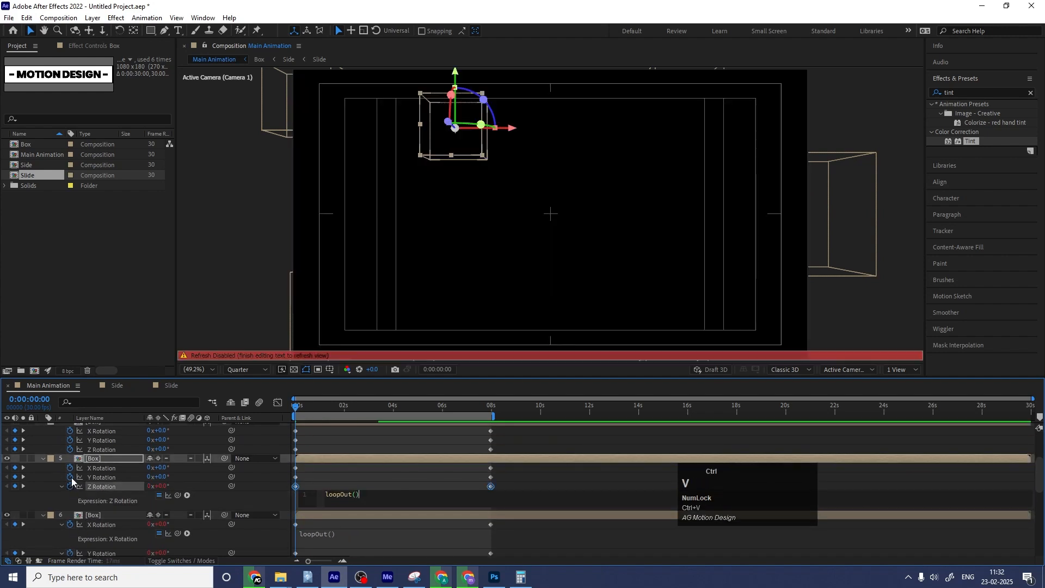
{"action": "type", "text": "loopOut()"}
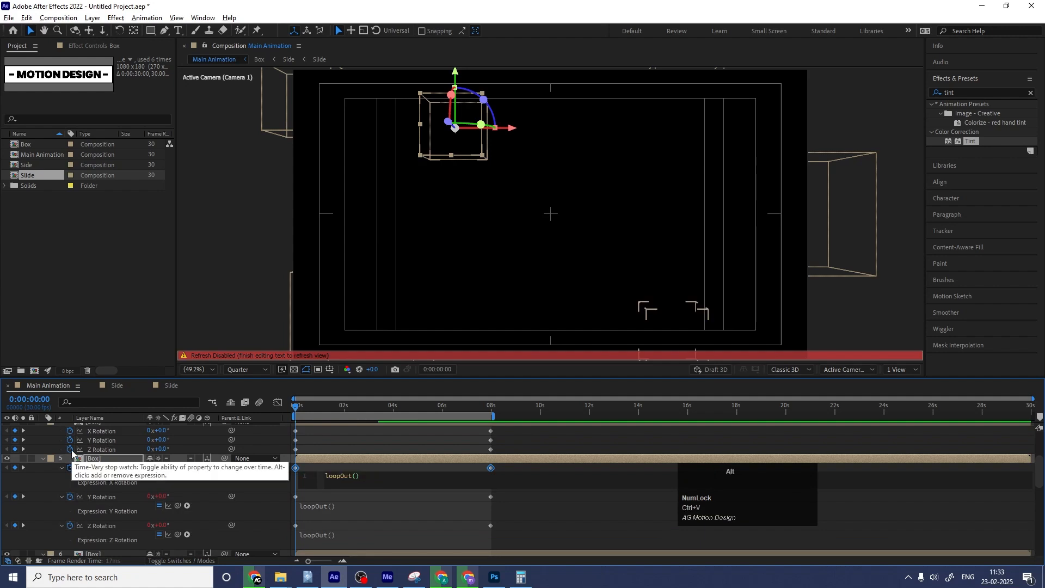
Step: Apply the copied loopOut() expression to the X, Y and Z Rotation of Box layer 4
{"action": "left_click", "coordinate": [69, 449], "text": "alt"}
{"action": "type", "text": "loopOut()"}
{"action": "left_click", "coordinate": [69, 440], "text": "alt"}
{"action": "type", "text": "loopOut()"}
{"action": "left_click", "coordinate": [70, 430], "text": "alt"}
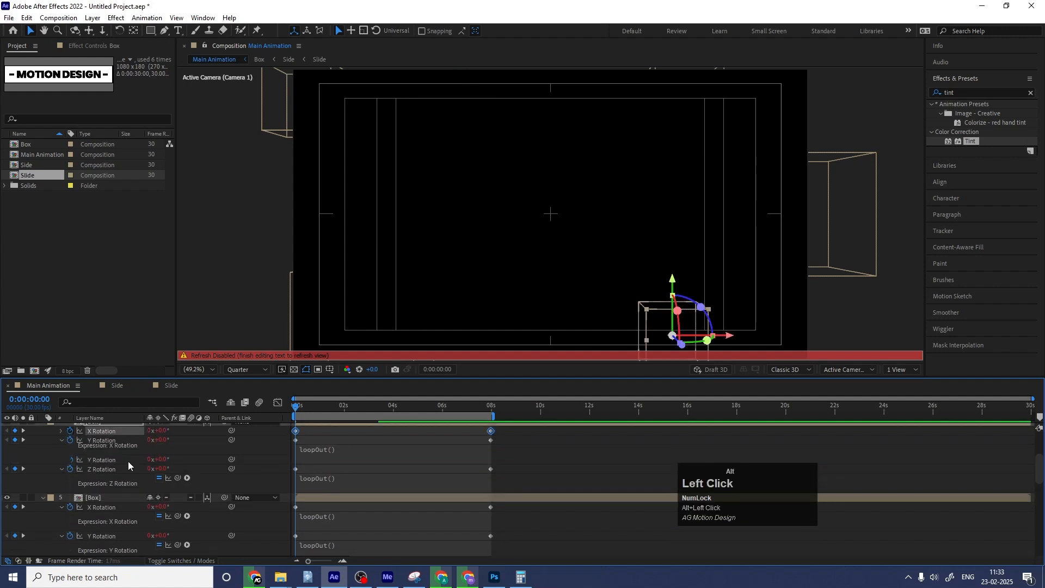
{"action": "type", "text": "loopOut()"}
{"action": "left_click", "coordinate": [354, 431]}
Step: Apply the copied loopOut() expression to the X, Y and Z Rotation of Box layer 3
{"action": "scroll", "coordinate": [353, 445], "scroll_direction": "up", "scroll_amount": 3}
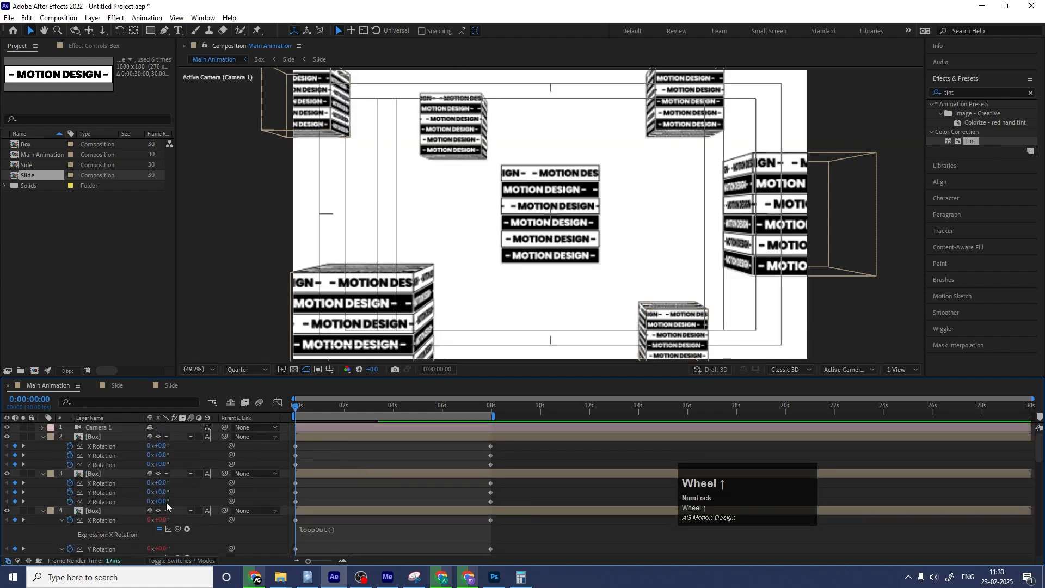
{"action": "left_click", "coordinate": [69, 501], "text": "alt"}
{"action": "type", "text": "loopOut()"}
{"action": "left_click", "coordinate": [70, 491], "text": "alt"}
{"action": "type", "text": "loopOut()"}
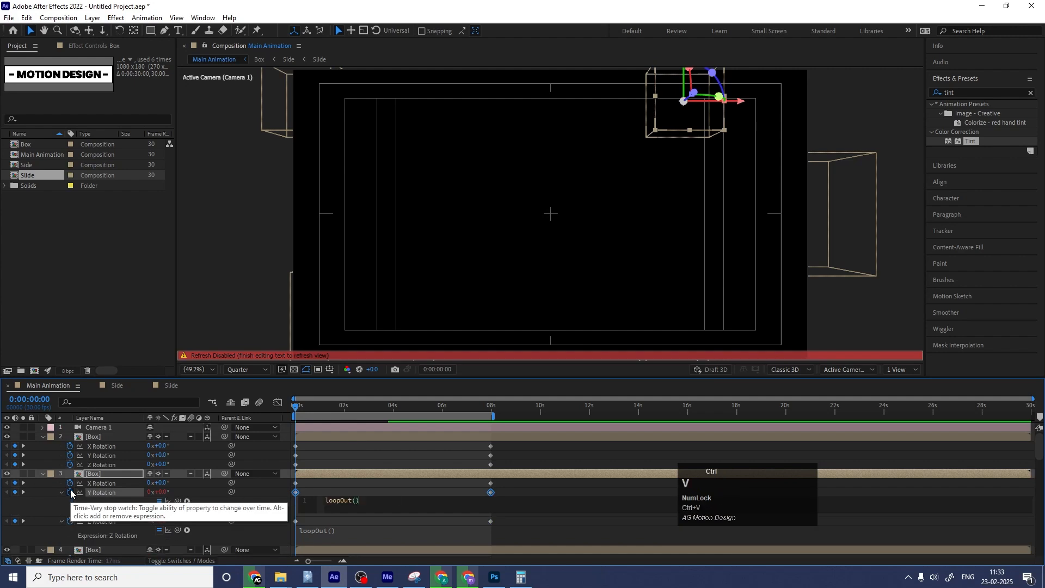
{"action": "left_click", "coordinate": [70, 484], "text": "alt"}
{"action": "key", "text": "ctrl+v"}
Step: Apply the copied loopOut() expression to the X, Y and Z Rotation of Box layer 2, and collapse all Box layers
{"action": "left_click", "coordinate": [69, 464], "text": "alt"}
{"action": "key", "text": "ctrl+v"}
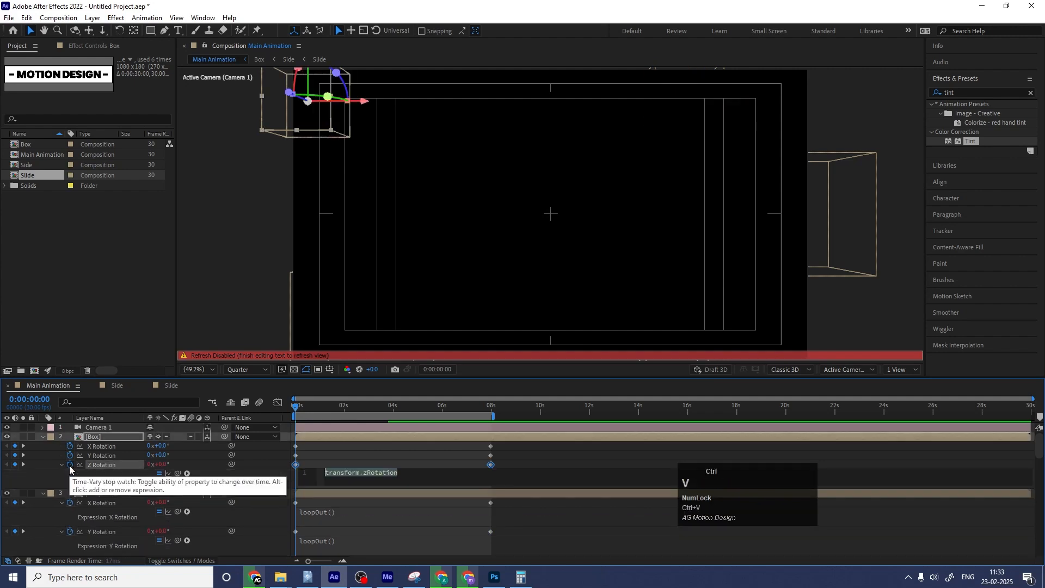
{"action": "left_click", "coordinate": [69, 455], "text": "alt"}
{"action": "type", "text": "loopOut()"}
{"action": "left_click", "coordinate": [70, 446], "text": "alt"}
{"action": "type", "text": "loopOut()"}
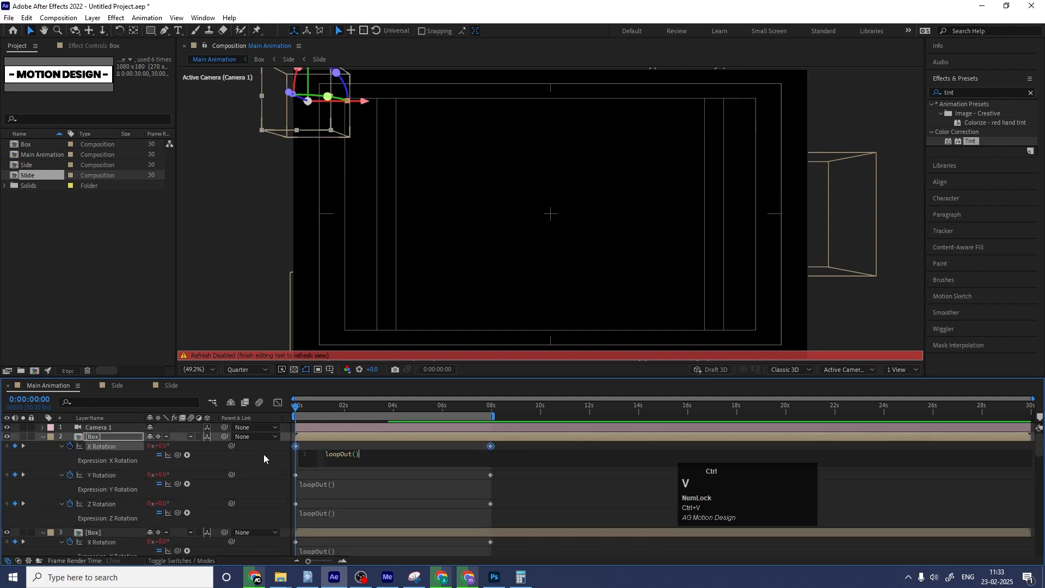
{"action": "left_click", "coordinate": [239, 452]}
{"action": "key", "text": "u"}
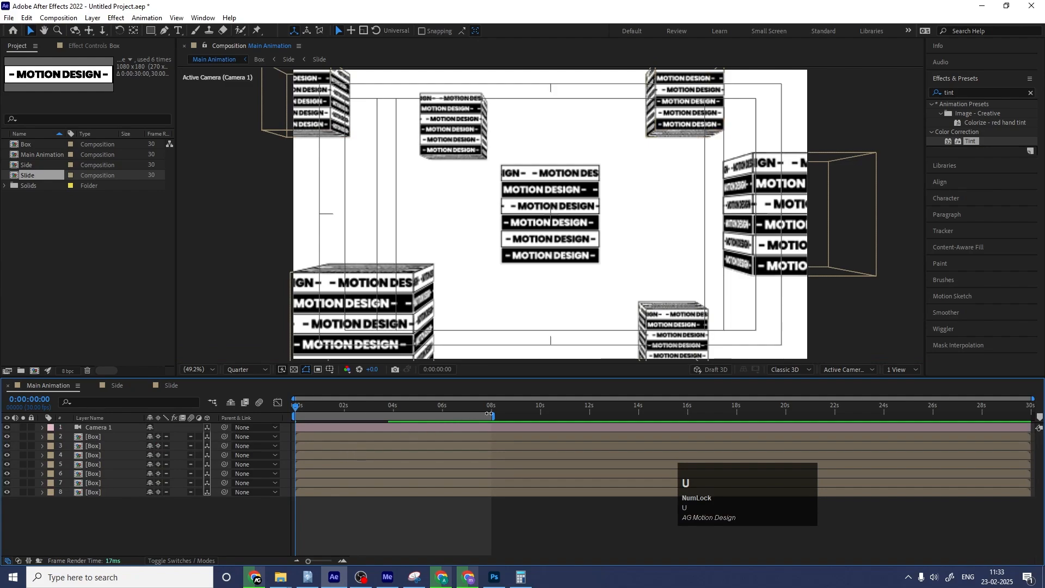
Step: Preview the looped rotation from 0:00:08:28, past the ending keyframes, and return to the first frame
{"action": "left_click", "coordinate": [514, 406]}
{"action": "key", "text": "space"}
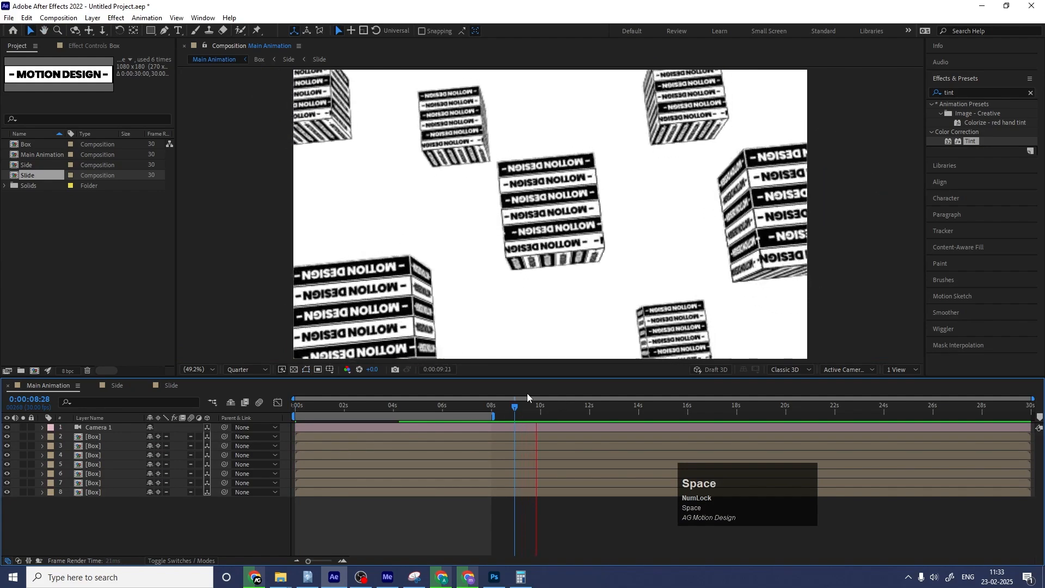
{"action": "key", "text": "space"}
{"action": "left_click_drag", "start_coordinate": [320, 408], "coordinate": [237, 407]}
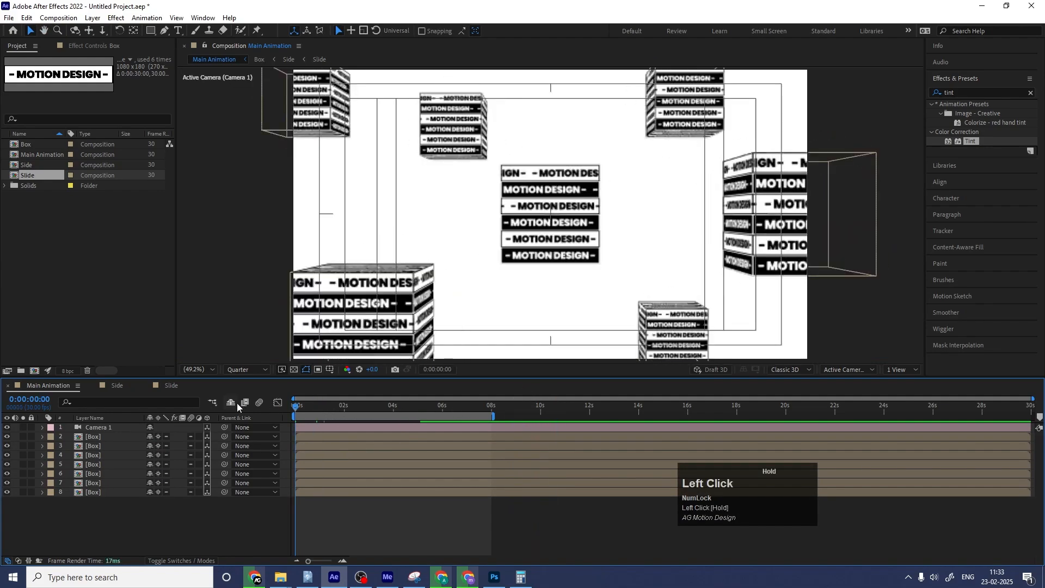
Step: Shift the Box layers earlier in time by differing amounts so the cubes rotate out of sync, and preview the animation
{"action": "key", "text": "equal"}
{"action": "left_click_drag", "start_coordinate": [341, 491], "coordinate": [300, 437]}
{"action": "left_click", "coordinate": [326, 454]}
{"action": "left_click", "coordinate": [359, 491], "text": "shift"}
{"action": "key", "text": "space"}
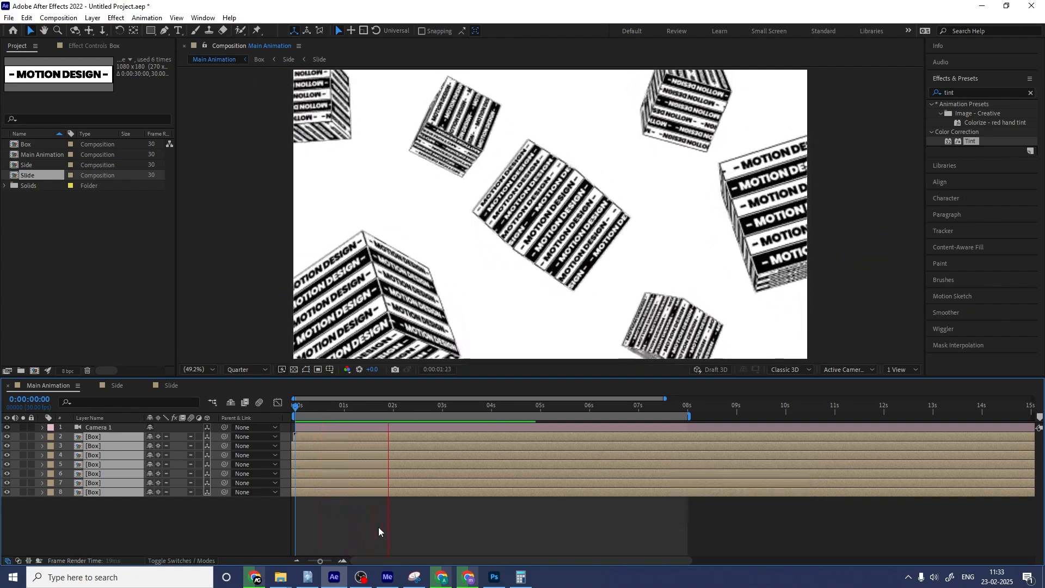
{"action": "left_click", "coordinate": [321, 517]}
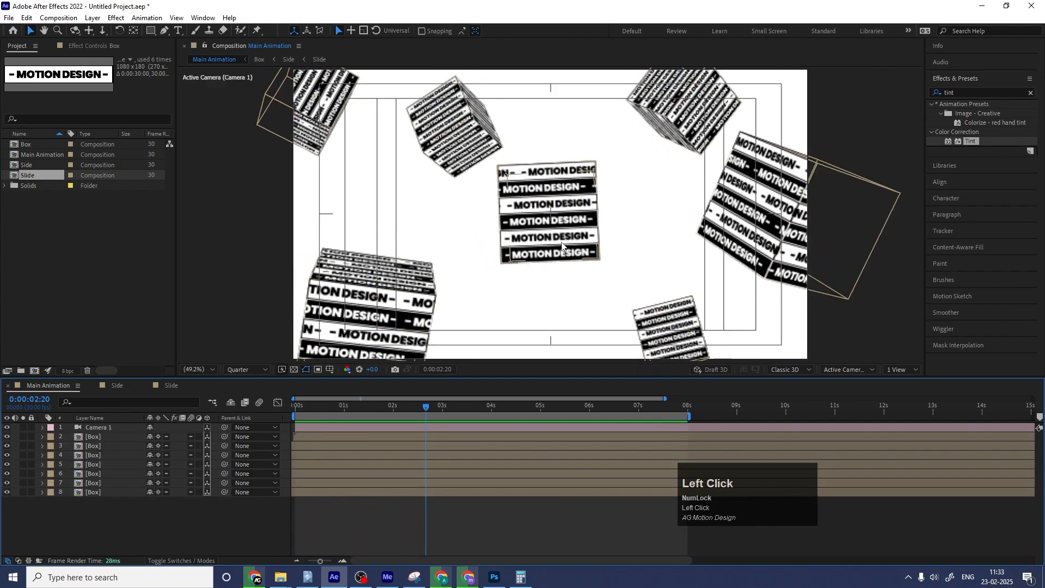
Step: Scale the central cube in Box layer 8 to 139% and preview the animation
{"action": "left_click", "coordinate": [130, 492]}
{"action": "key", "text": "s"}
{"action": "left_click_drag", "start_coordinate": [162, 501], "coordinate": [182, 501]}
{"action": "key", "text": "space"}
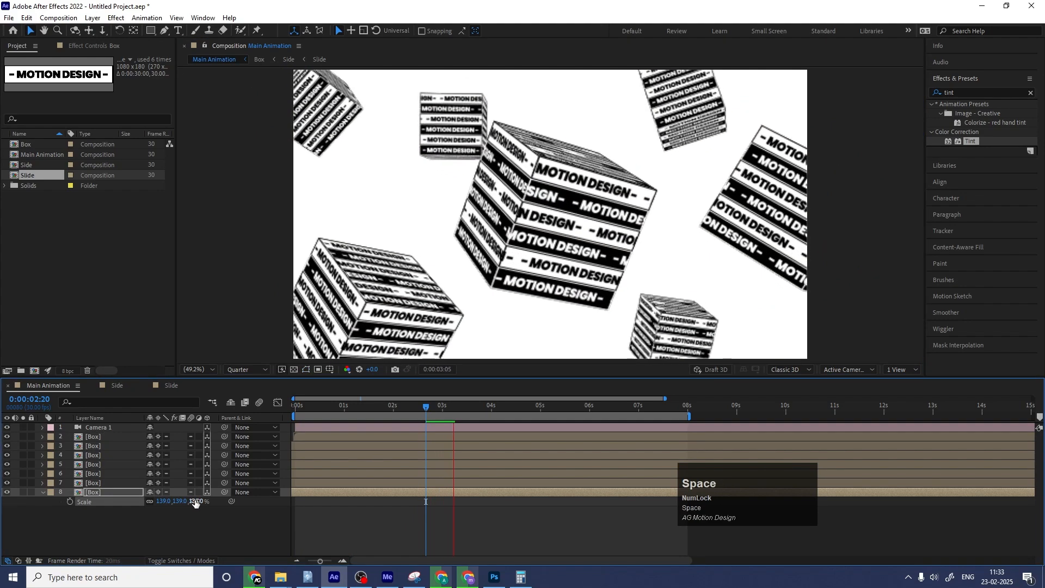
{"action": "left_click", "coordinate": [187, 529]}
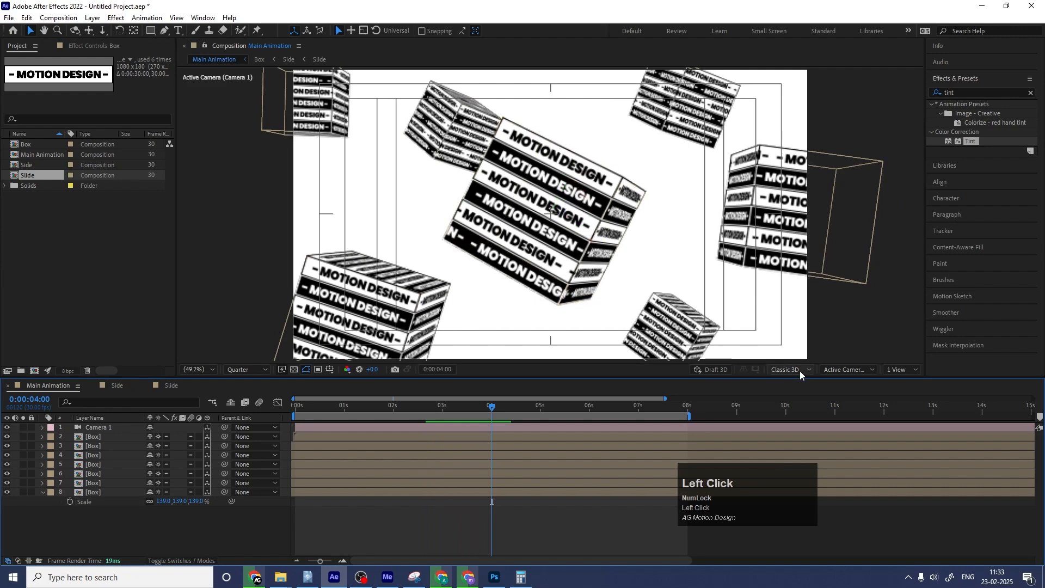
Step: Return to the first frame and show the composition in 2 Views
{"action": "left_click_drag", "start_coordinate": [447, 414], "coordinate": [221, 413]}
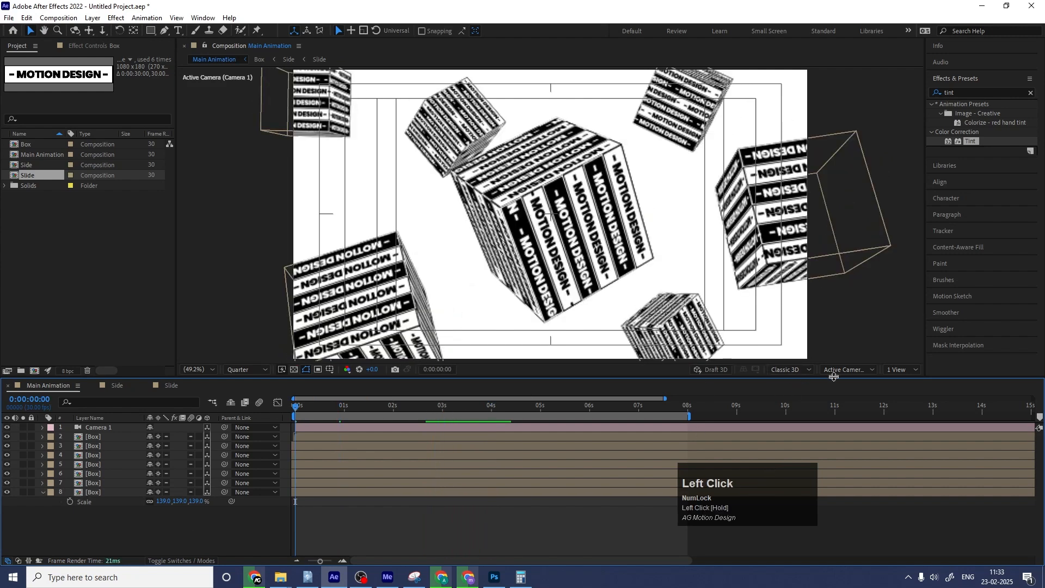
{"action": "left_click", "coordinate": [889, 369]}
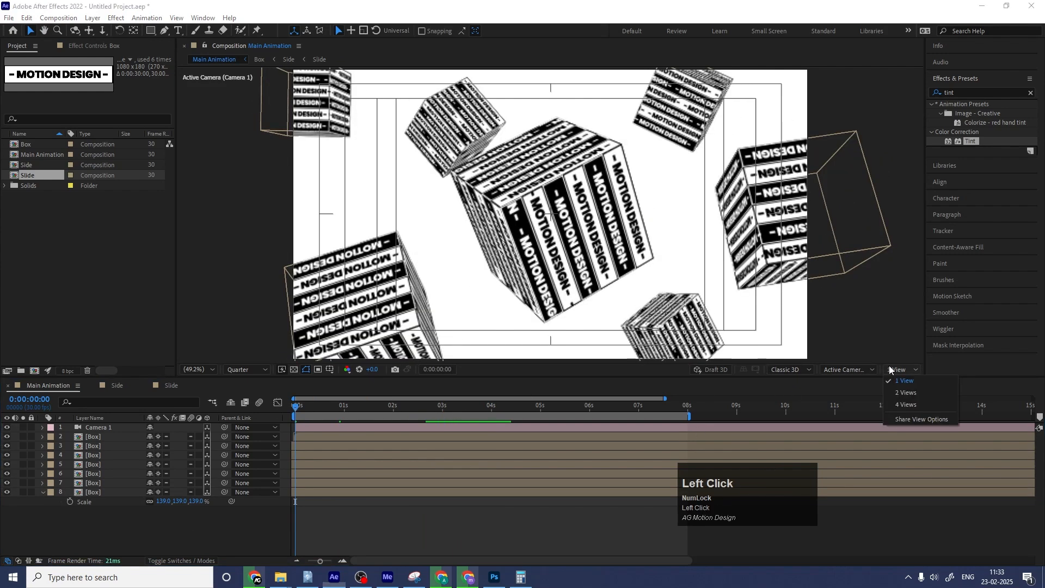
{"action": "left_click", "coordinate": [897, 393]}
Step: Turn on Depth of Field for Camera 1 and set its Aperture to 200 pixels
{"action": "left_click", "coordinate": [101, 428]}
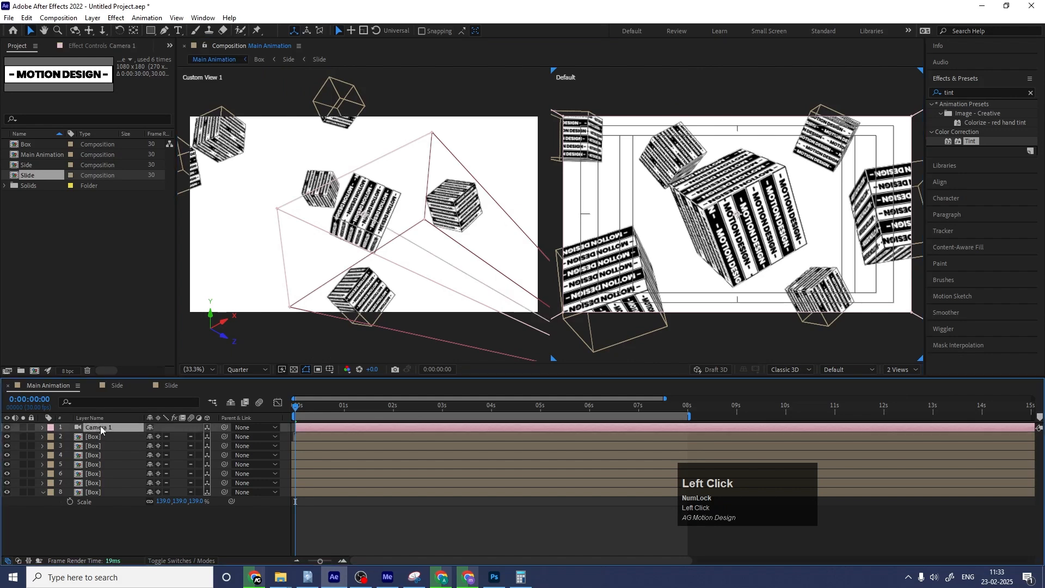
{"action": "key", "text": "a"}
{"action": "key", "text": "a"}
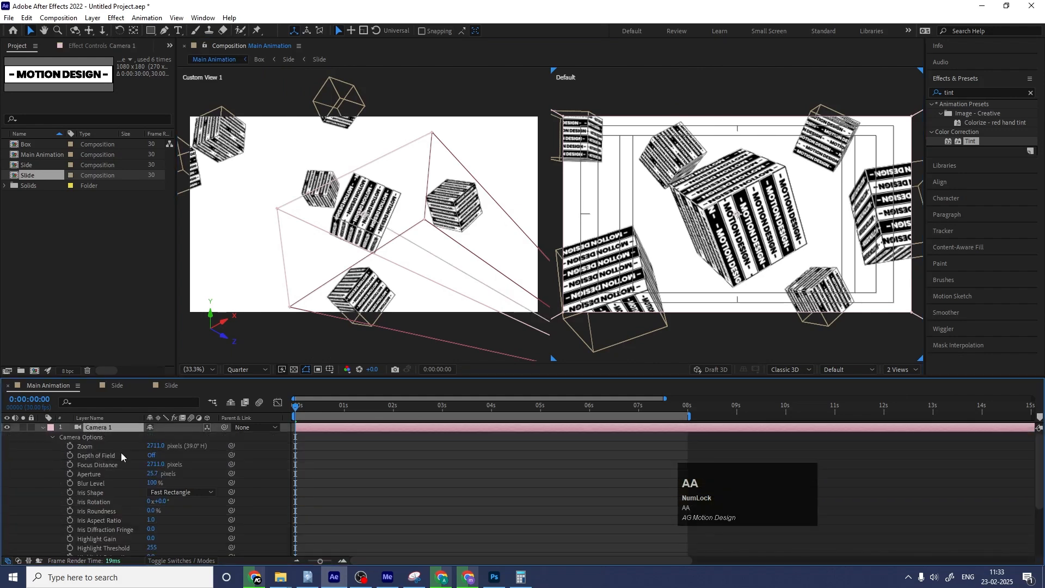
{"action": "left_click", "coordinate": [152, 456]}
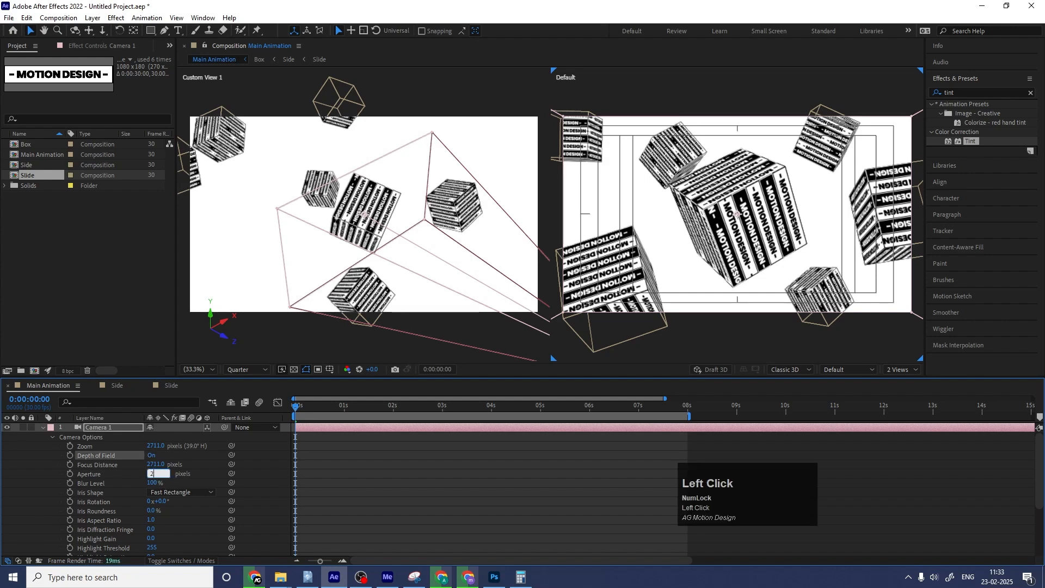
{"action": "key", "text": "Return"}
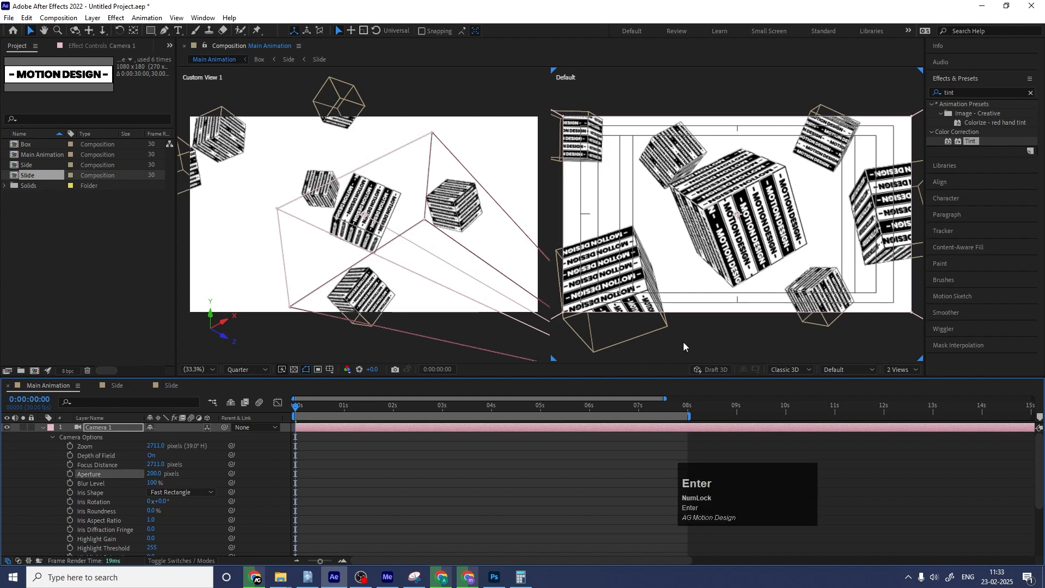
Step: Set the preview resolution to Full and change the Custom View 1 viewport to Top, zoomed out to show the whole camera
{"action": "left_click", "coordinate": [730, 328]}
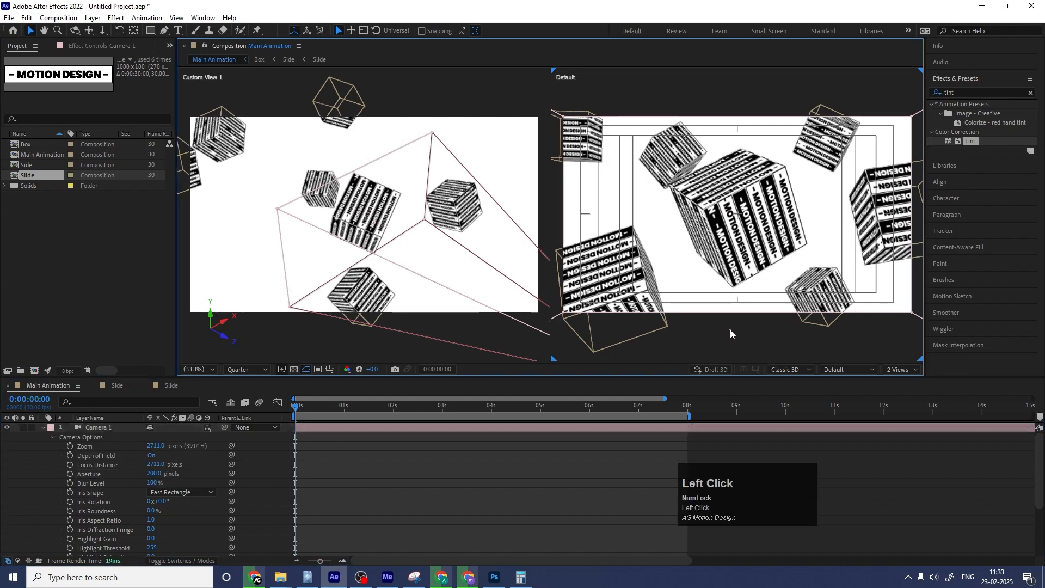
{"action": "left_click", "coordinate": [248, 370]}
{"action": "left_click", "coordinate": [248, 395]}
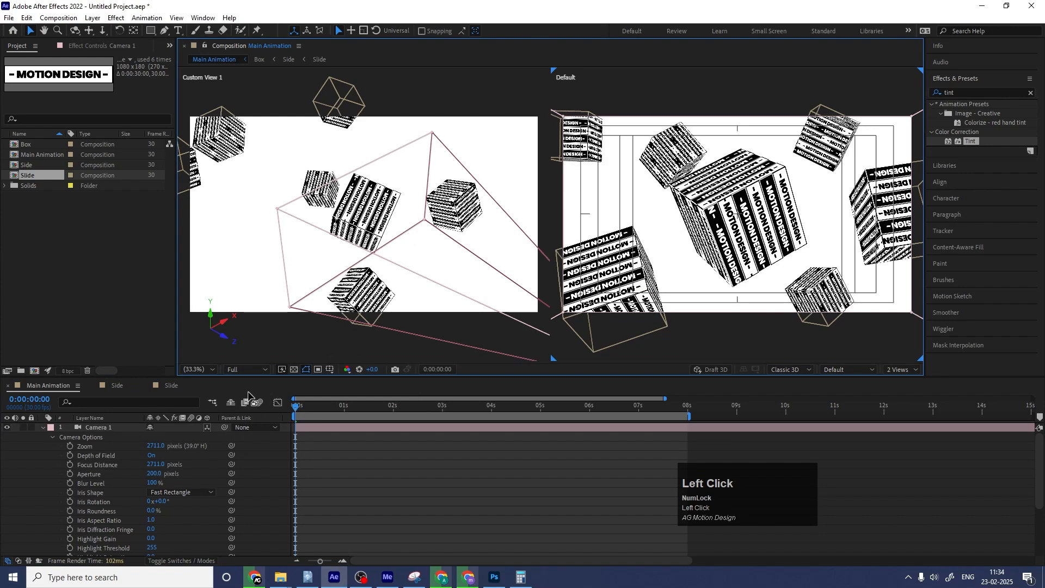
{"action": "left_click", "coordinate": [425, 257]}
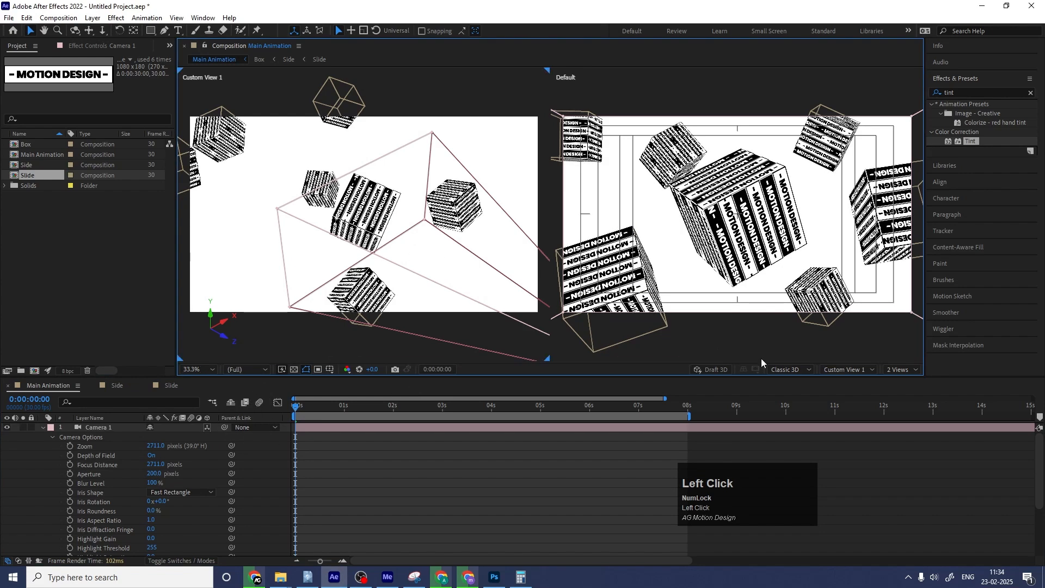
{"action": "left_click", "coordinate": [839, 367]}
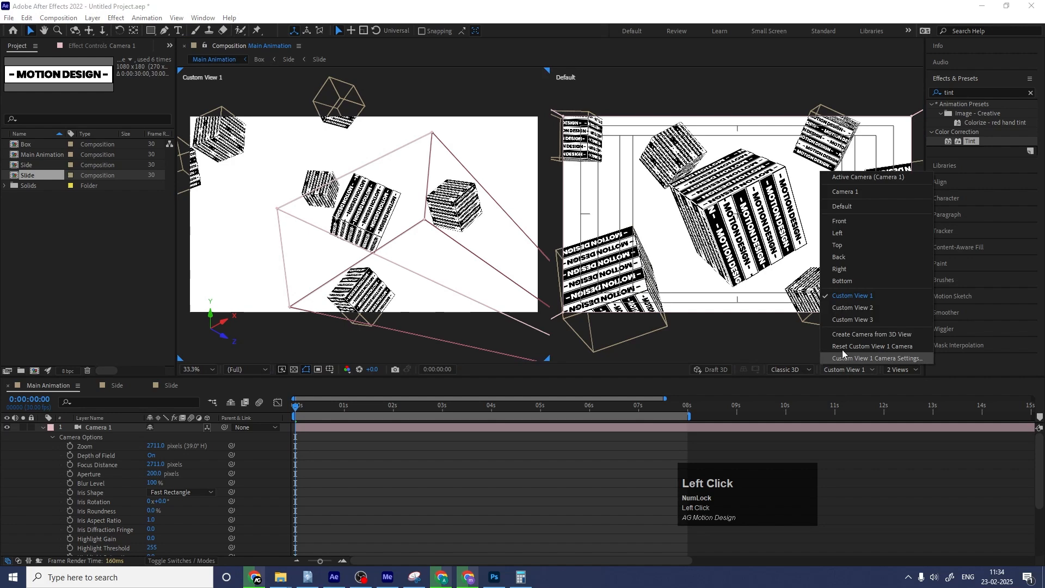
{"action": "left_click", "coordinate": [839, 244]}
{"action": "scroll", "coordinate": [397, 293], "scroll_direction": "down", "scroll_amount": 4}
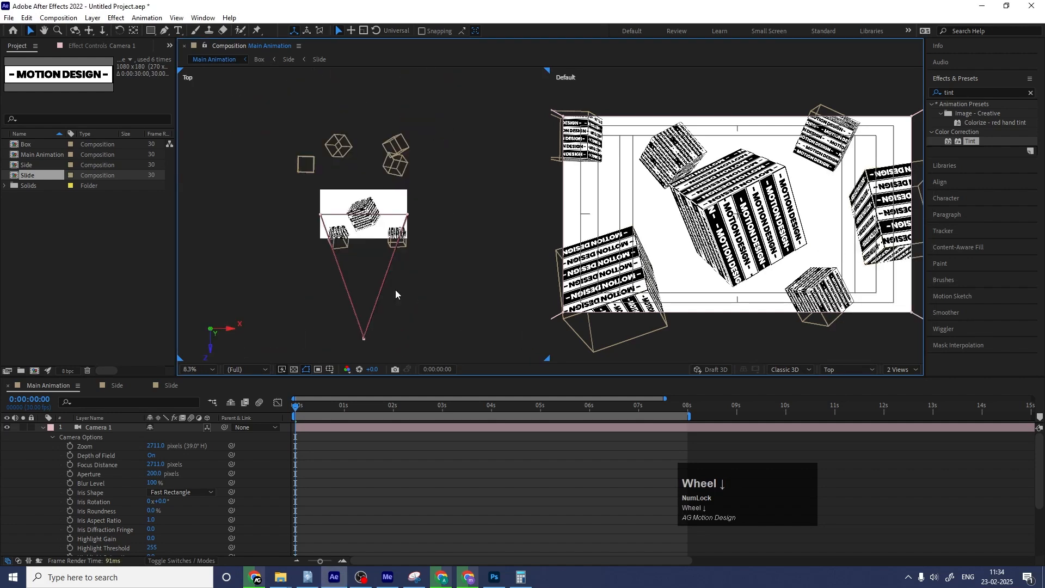
Step: Set Camera 1's Focus Distance to 2790 pixels and change the Default viewport to Active Camera (Camera 1)
{"action": "left_click_drag", "start_coordinate": [157, 466], "coordinate": [178, 447]}
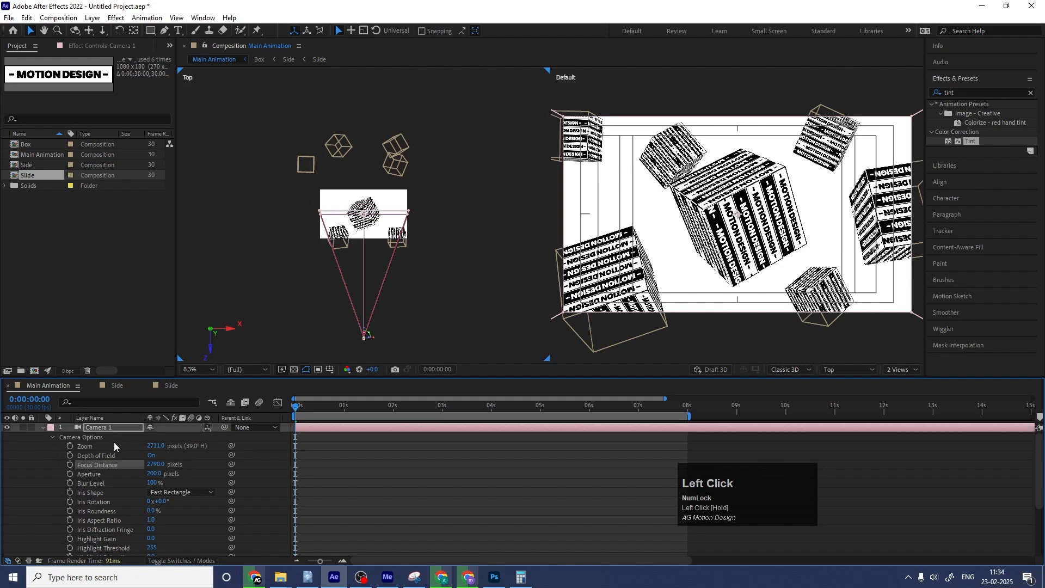
{"action": "left_click", "coordinate": [753, 315]}
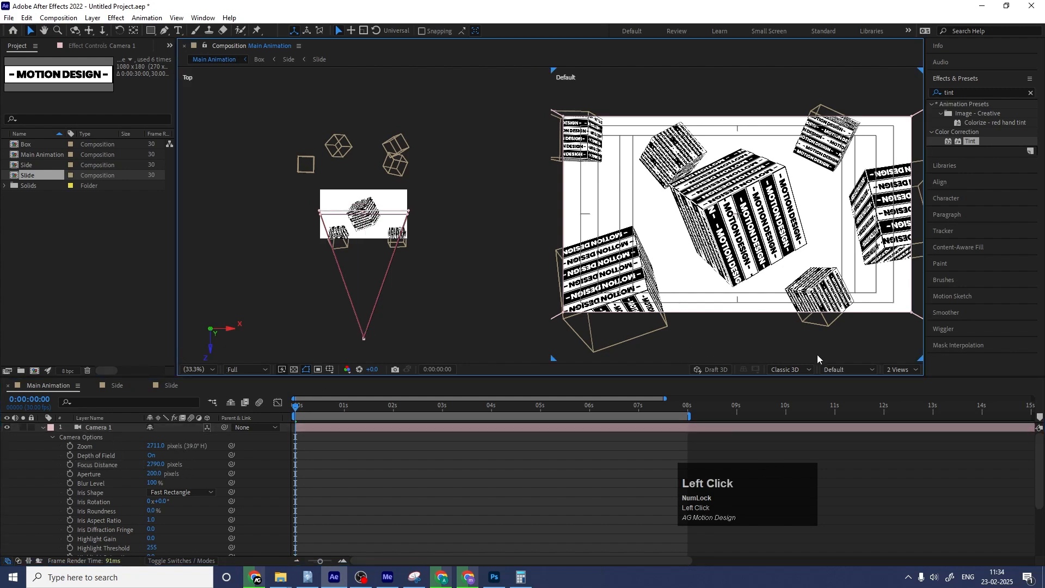
{"action": "left_click", "coordinate": [843, 370]}
{"action": "left_click", "coordinate": [845, 178]}
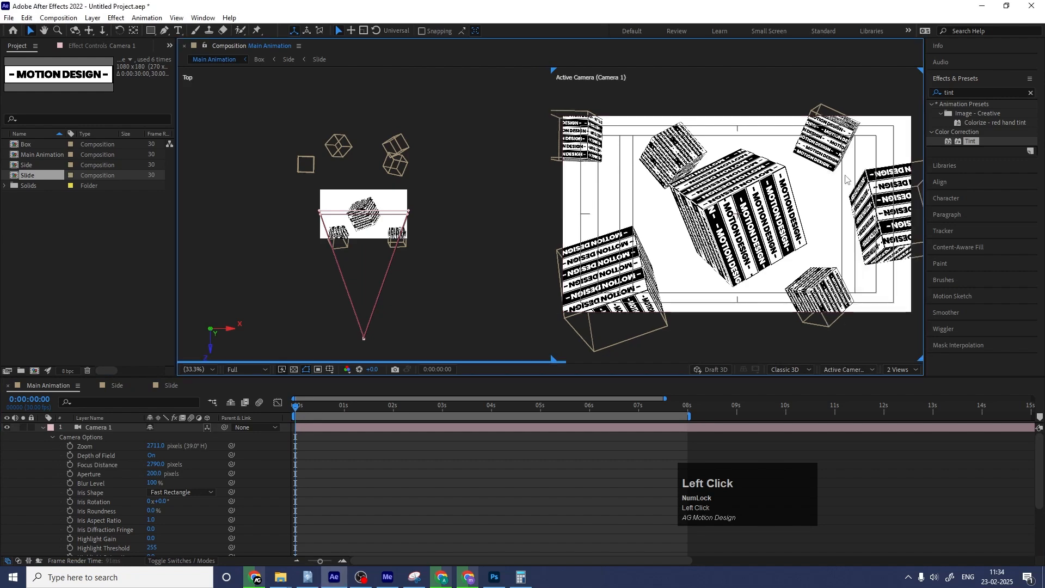
{"action": "left_click", "coordinate": [747, 217]}
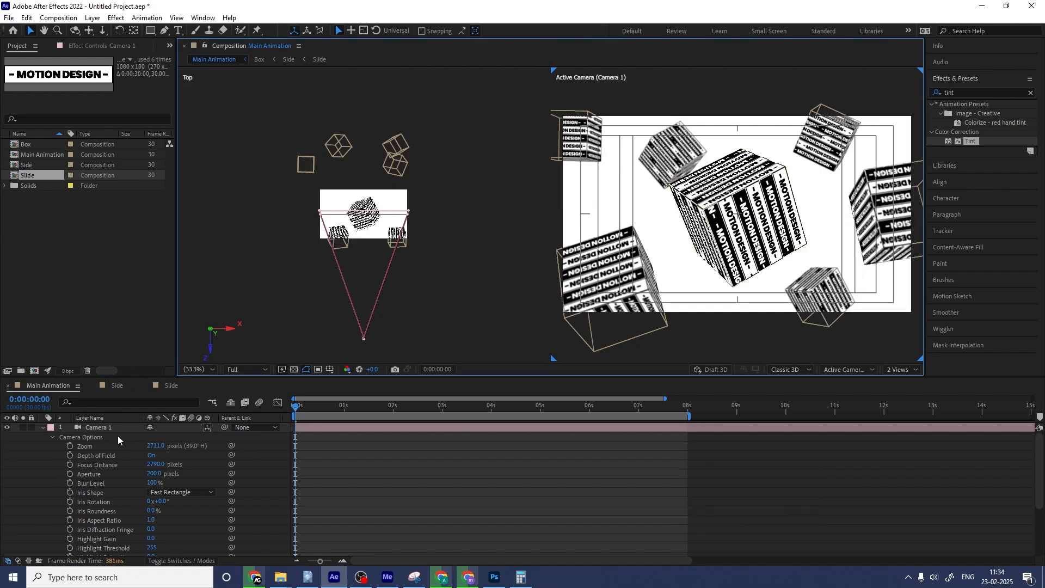
Step: Reduce Camera 1's Focus Distance to 2196 pixels so the nearer cubes are in focus
{"action": "left_click", "coordinate": [106, 427]}
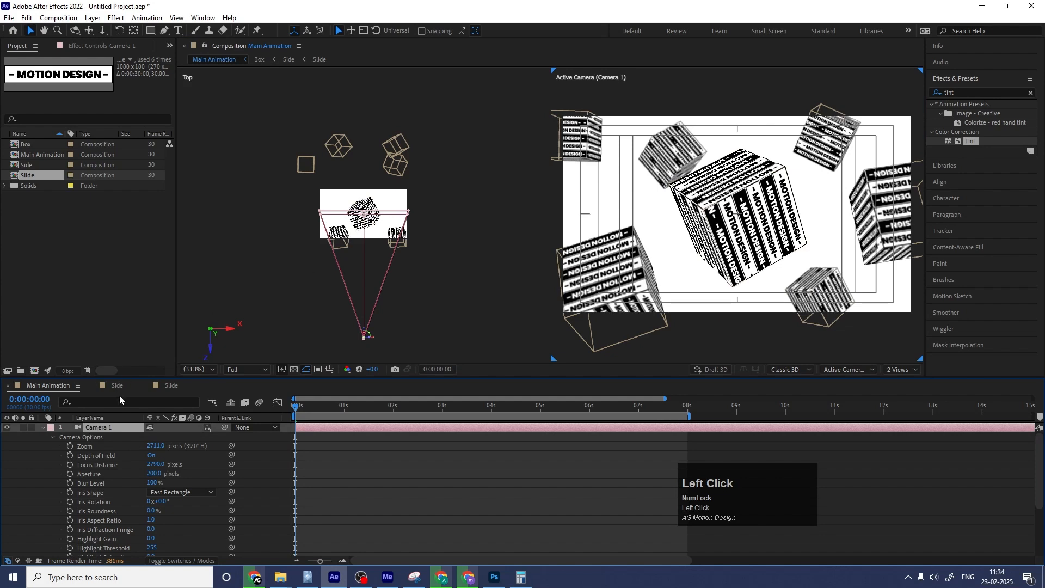
{"action": "left_click", "coordinate": [165, 447]}
{"action": "left_click", "coordinate": [183, 457]}
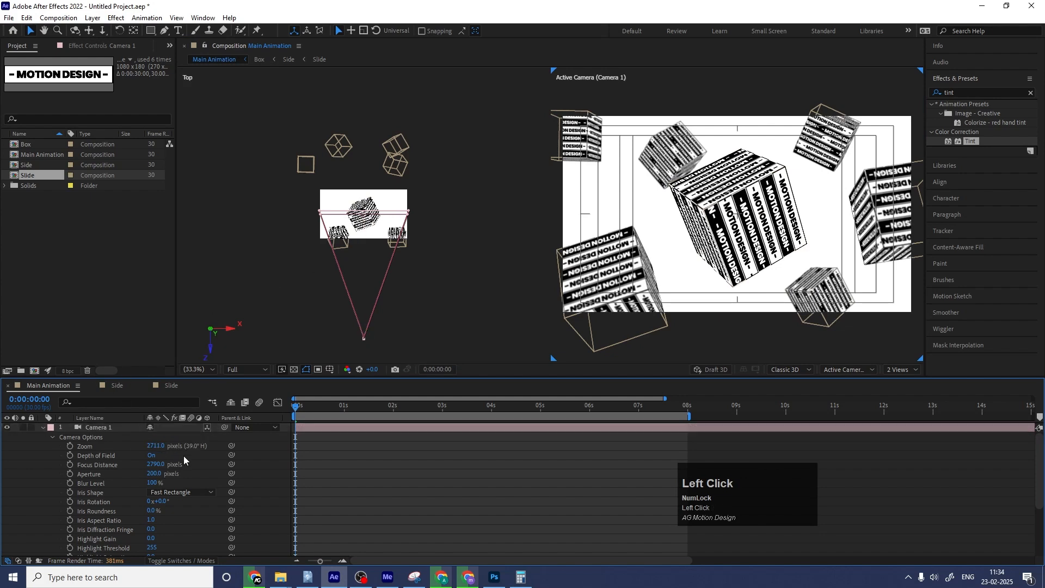
{"action": "left_click_drag", "start_coordinate": [155, 463], "coordinate": [2, 455]}
{"action": "left_click_drag", "start_coordinate": [155, 463], "coordinate": [3, 448]}
{"action": "left_click_drag", "start_coordinate": [154, 463], "coordinate": [114, 460]}
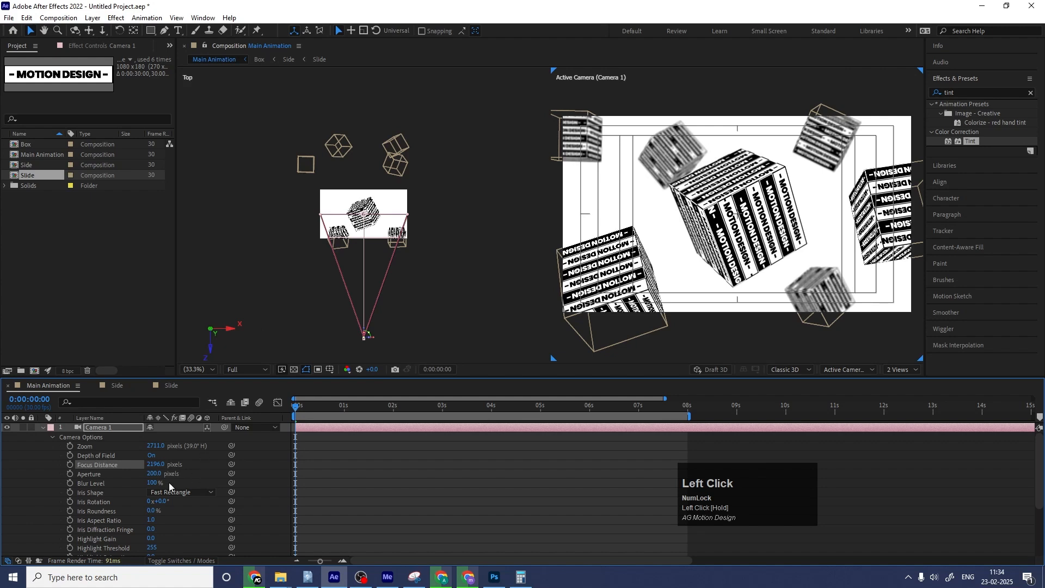
Step: Set Camera 1's Blur Level to 200%
{"action": "left_click", "coordinate": [147, 482]}
{"action": "type", "text": "200"}
{"action": "key", "text": "Return"}
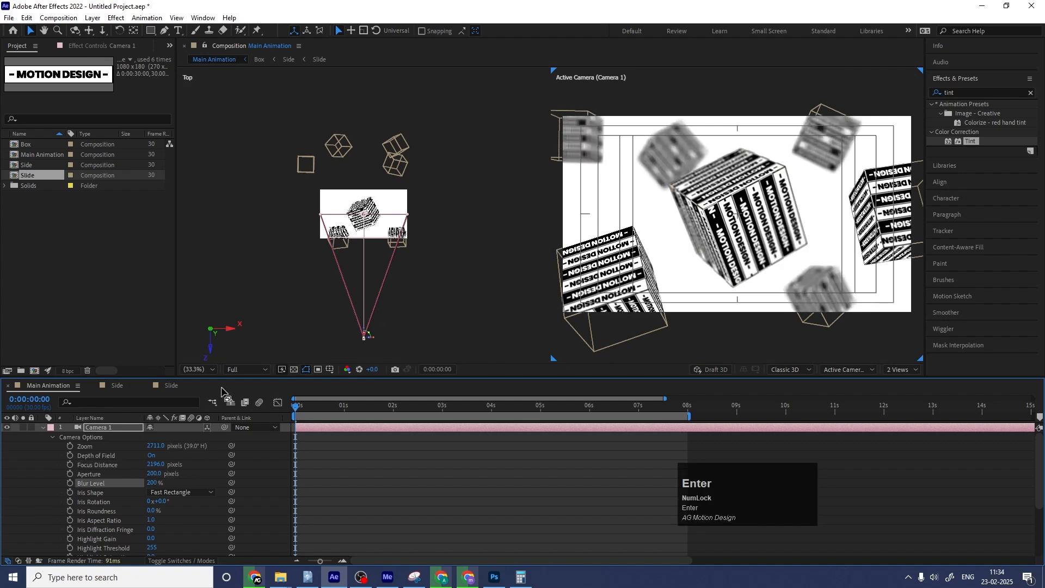
Step: Keyframe Camera 1's Focus Distance at the first frame, and set it to 4245 pixels at 0:00:04:00
{"action": "left_click", "coordinate": [70, 465]}
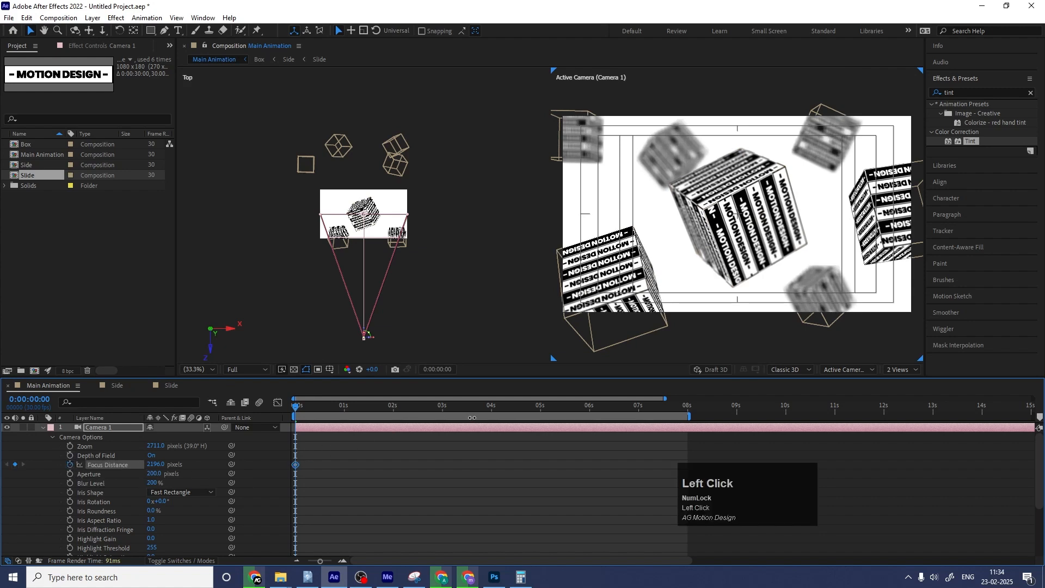
{"action": "left_click", "coordinate": [490, 410]}
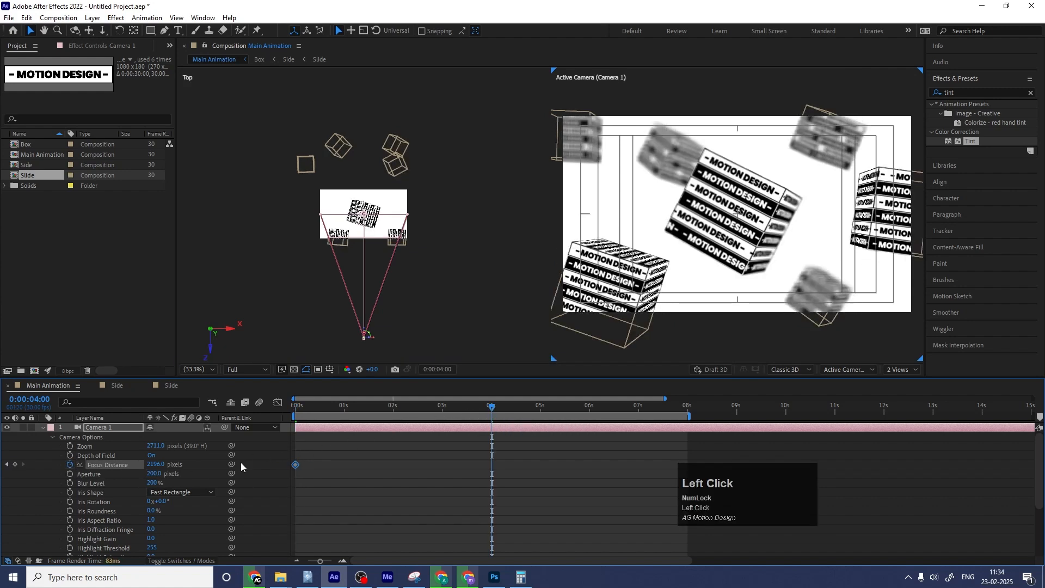
{"action": "left_click_drag", "start_coordinate": [154, 468], "coordinate": [1036, 234]}
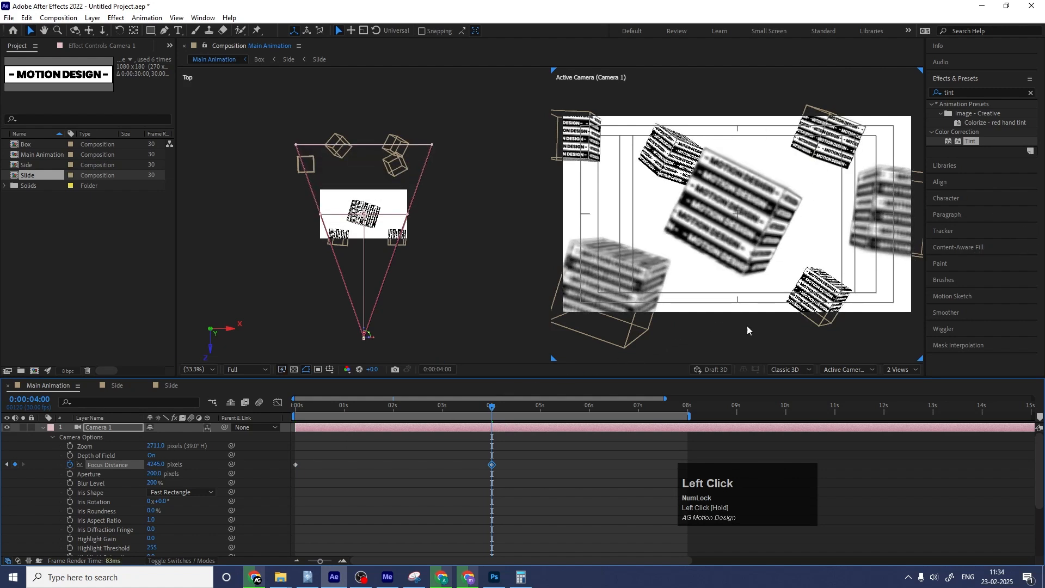
Step: Copy the first Focus Distance keyframe to 0:00:08:00 and apply Easy Ease to all the Focus Distance keyframes
{"action": "left_click", "coordinate": [687, 404]}
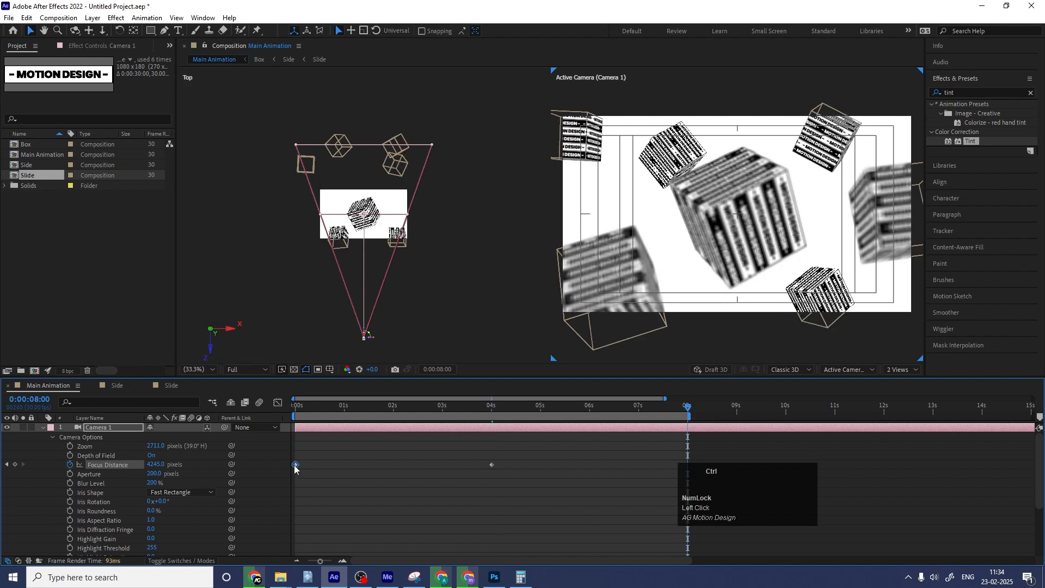
{"action": "key", "text": "ctrl+c"}
{"action": "key", "text": "ctrl+v"}
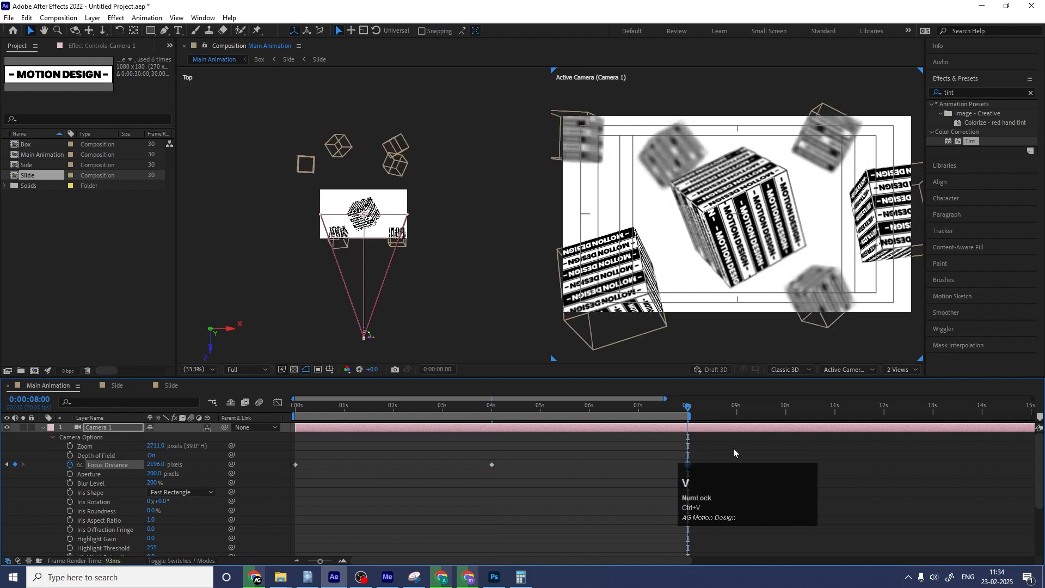
{"action": "left_click_drag", "start_coordinate": [733, 449], "coordinate": [223, 504]}
{"action": "key", "text": "F9"}
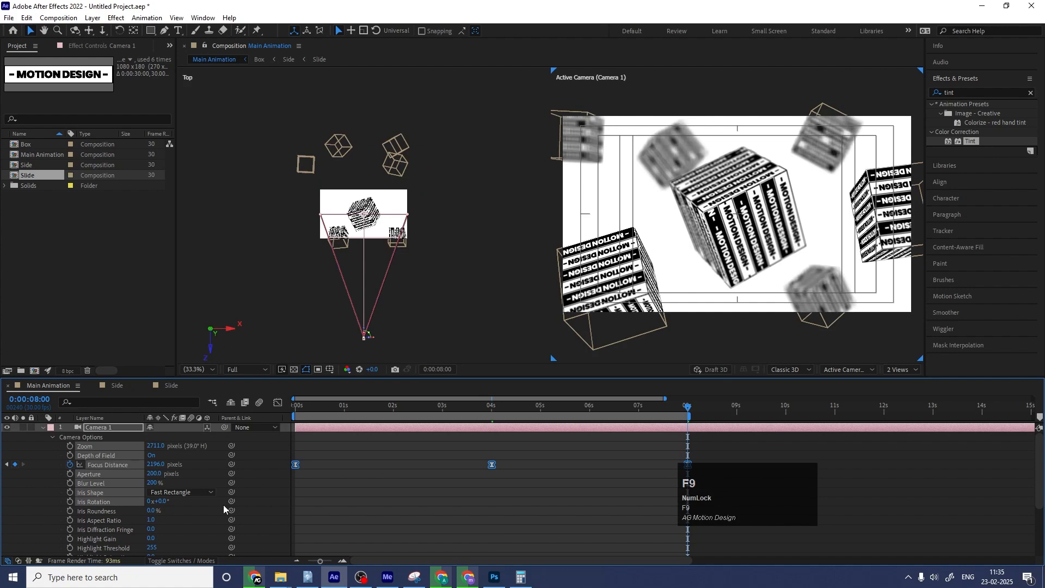
{"action": "left_click", "coordinate": [301, 486]}
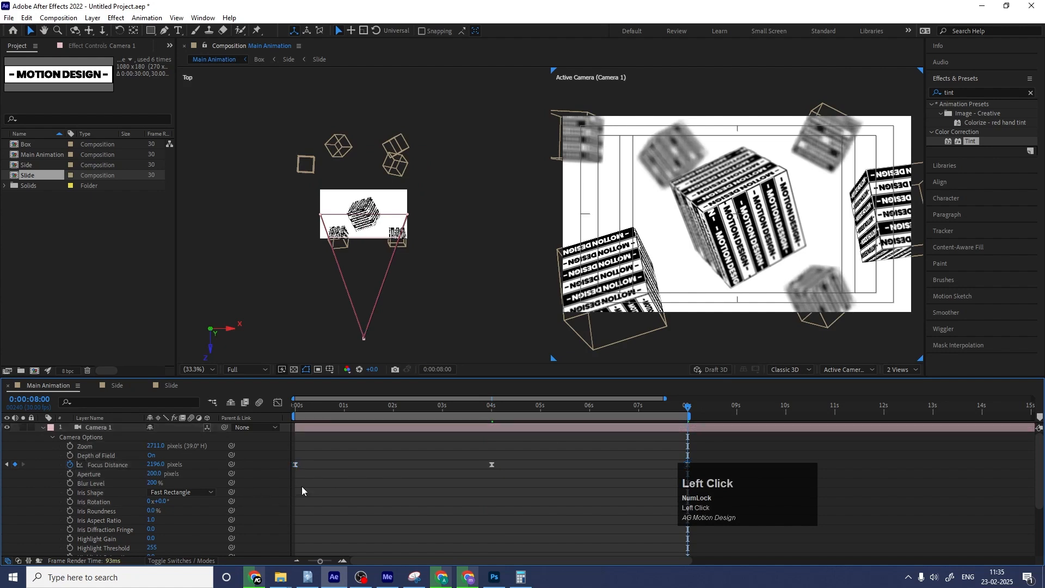
Step: Set Camera 1's Blur Level to 100% and its Aperture to 400 pixels
{"action": "key", "text": "Return"}
{"action": "left_click", "coordinate": [153, 473]}
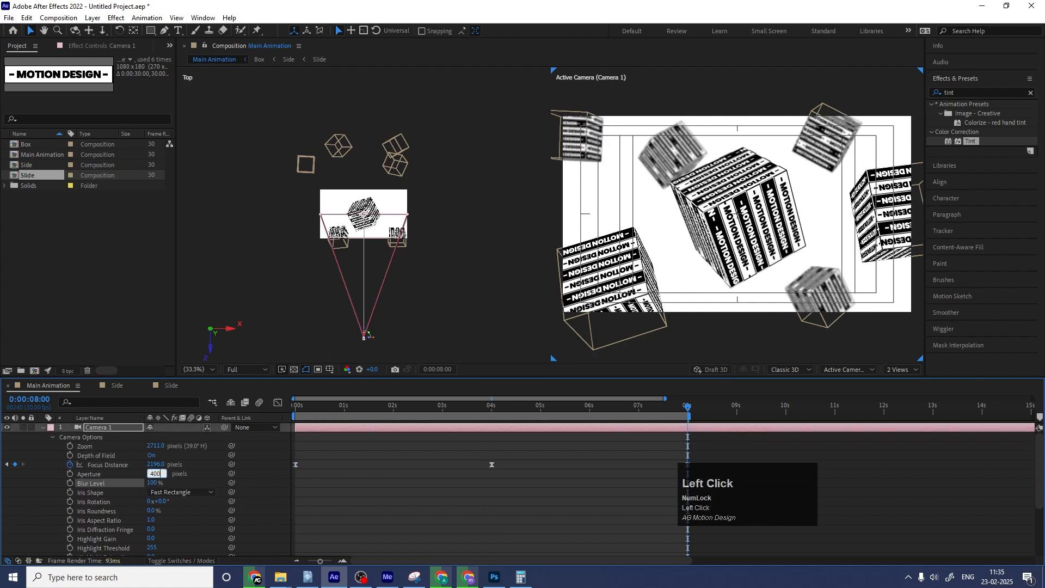
{"action": "type", "text": "400"}
{"action": "key", "text": "Return"}
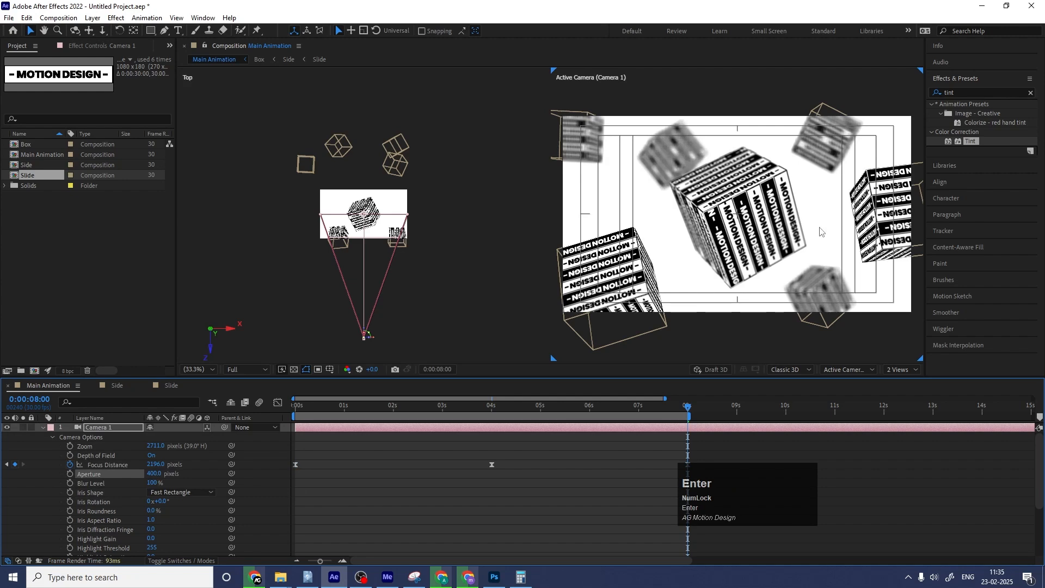
Step: Return to the first frame, collapse Camera 1's properties, and switch back to 1 View
{"action": "left_click", "coordinate": [298, 406]}
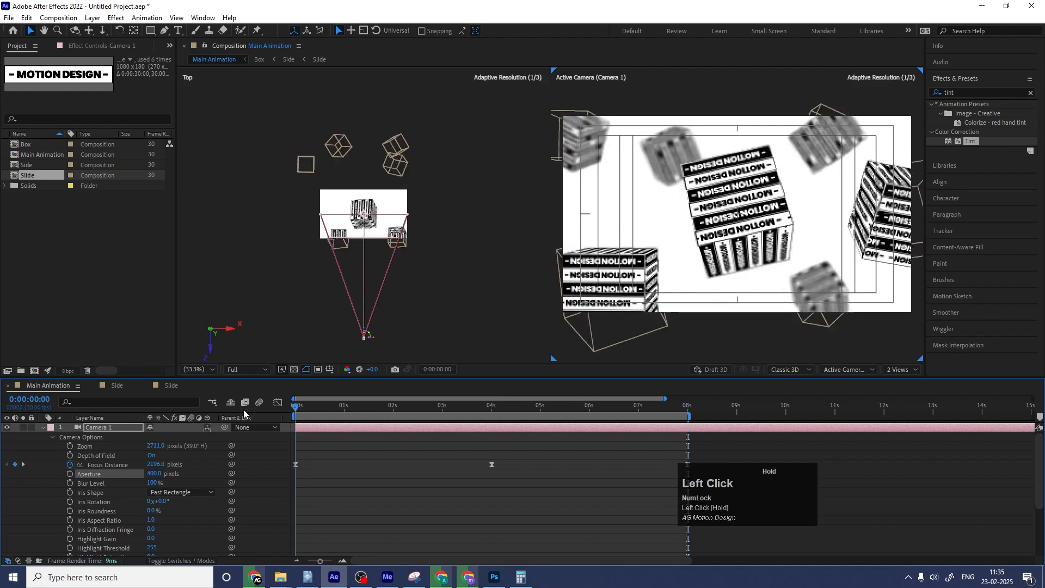
{"action": "left_click", "coordinate": [42, 428]}
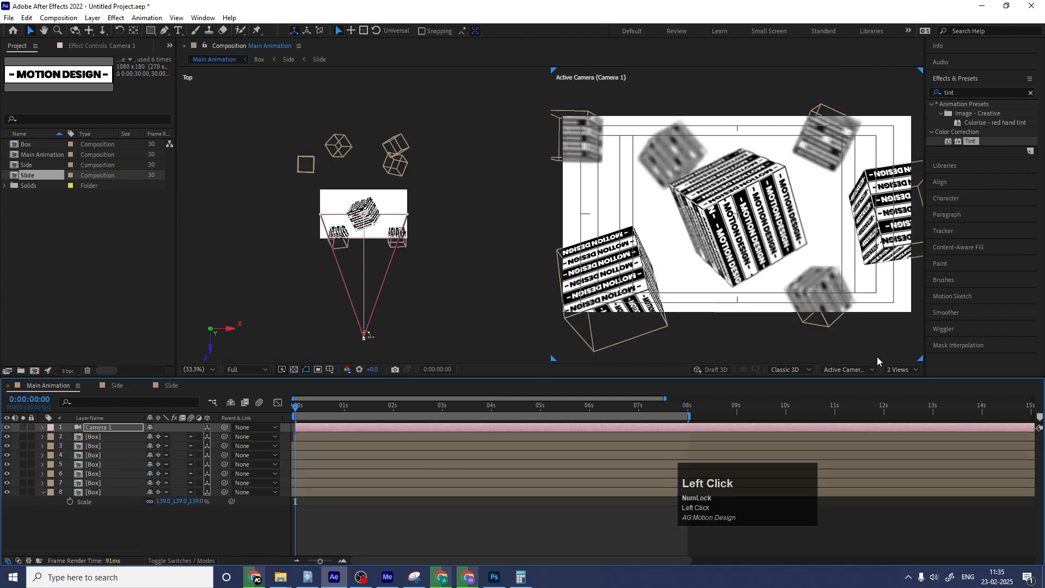
{"action": "left_click", "coordinate": [898, 368]}
{"action": "left_click", "coordinate": [908, 379]}
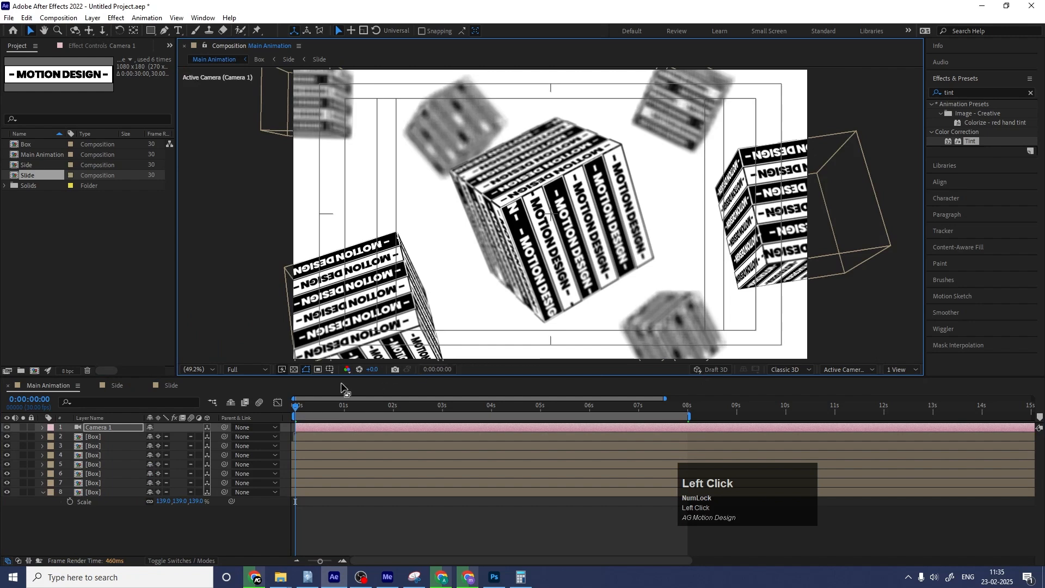
Step: Set the preview resolution to Quarter and play back the cube animation
{"action": "left_click", "coordinate": [408, 509]}
{"action": "key", "text": "space"}
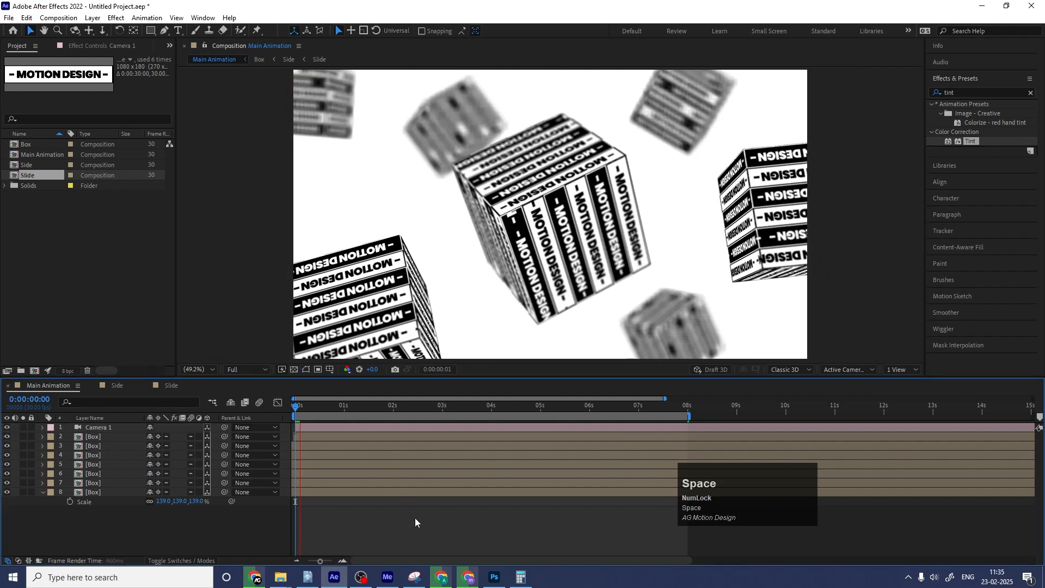
{"action": "left_click", "coordinate": [255, 370]}
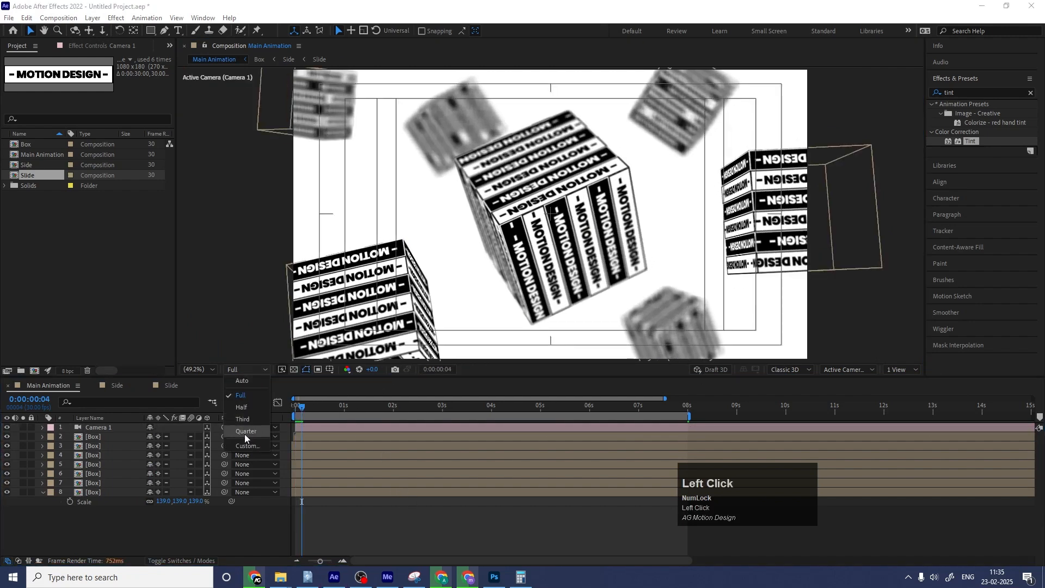
{"action": "left_click", "coordinate": [245, 431]}
{"action": "key", "text": "space"}
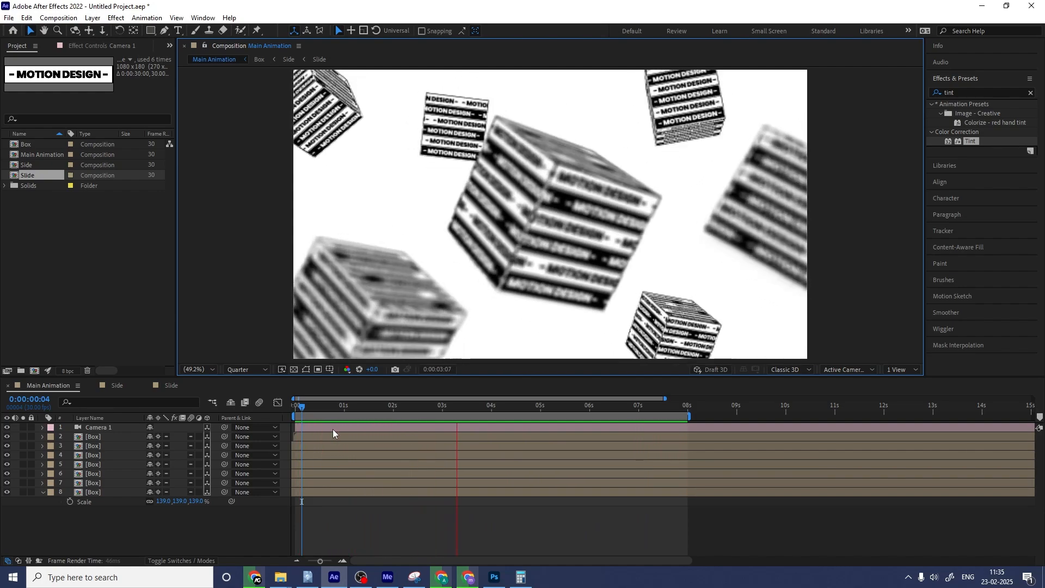
{"action": "key", "text": "space"}
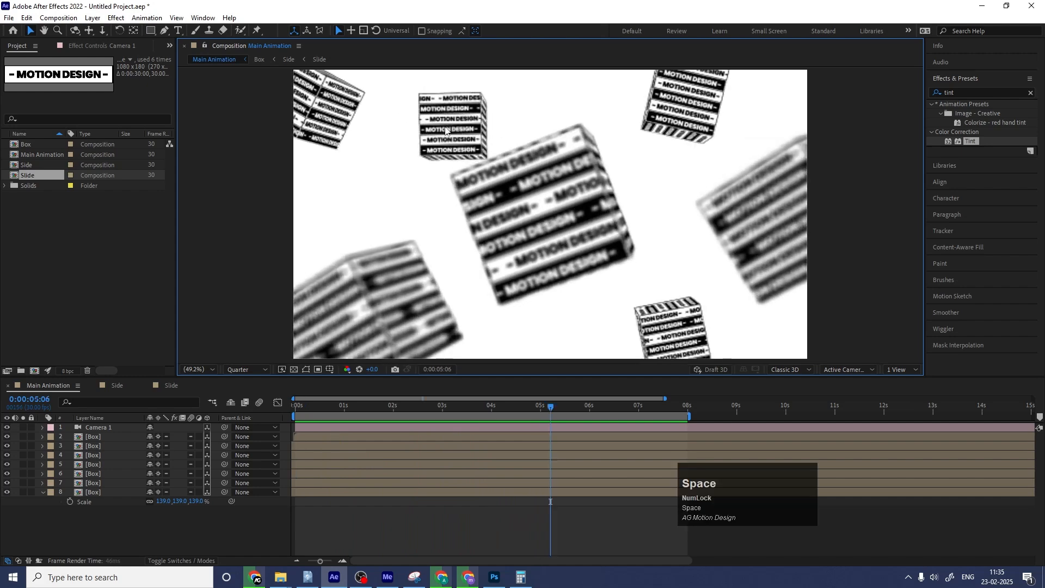
Step: Set the Scale of the six surrounding Box layers to 120% and preview the enlarged cubes
{"action": "left_click", "coordinate": [446, 129]}
{"action": "key", "text": "s"}
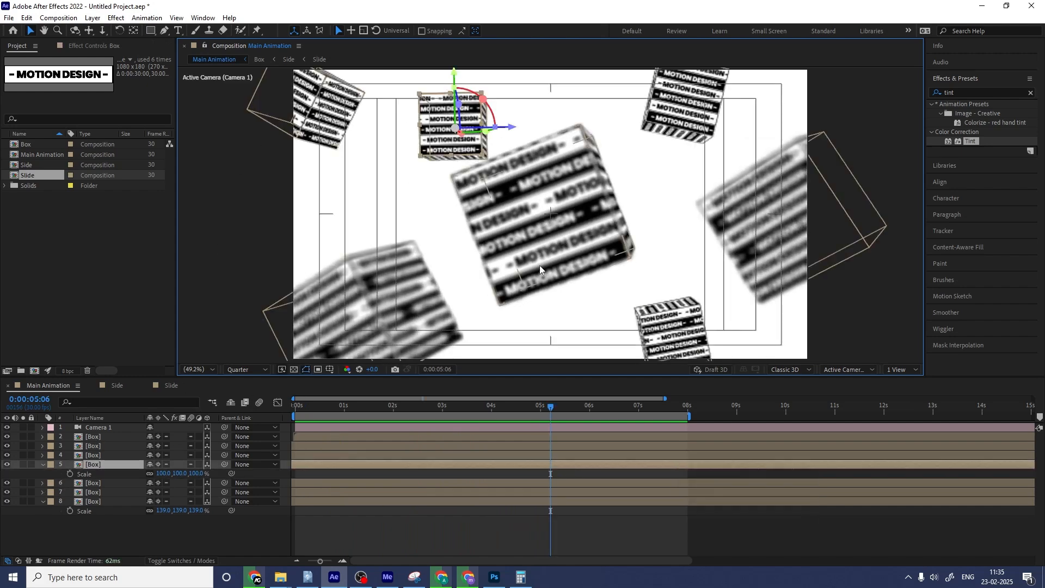
{"action": "left_click", "coordinate": [93, 502]}
{"action": "left_click", "coordinate": [93, 492]}
{"action": "left_click", "coordinate": [93, 437], "text": "shift"}
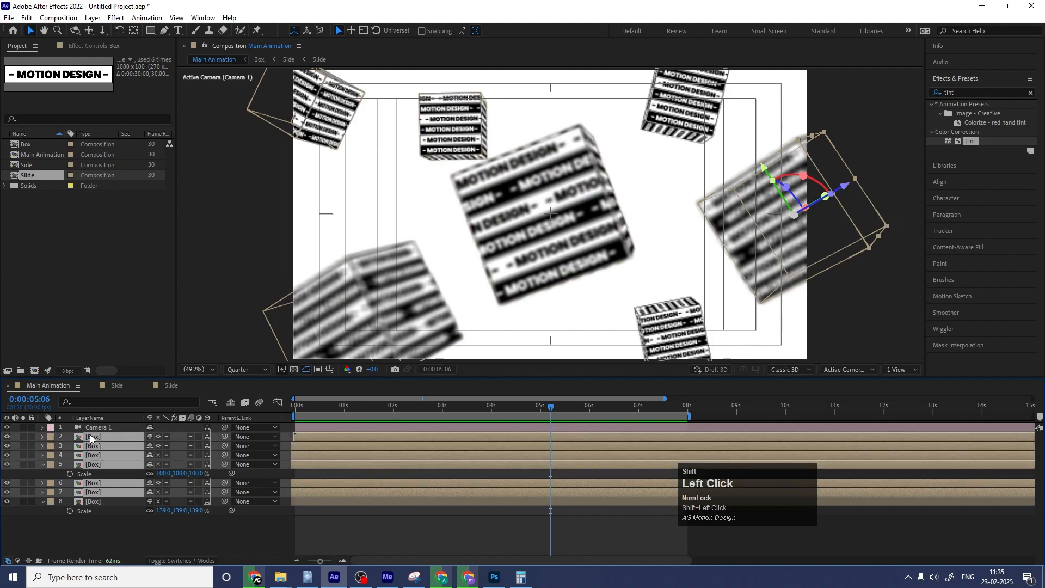
{"action": "key", "text": "s"}
{"action": "left_click", "coordinate": [167, 445]}
{"action": "left_click_drag", "start_coordinate": [167, 445], "coordinate": [177, 445]}
{"action": "key", "text": "space"}
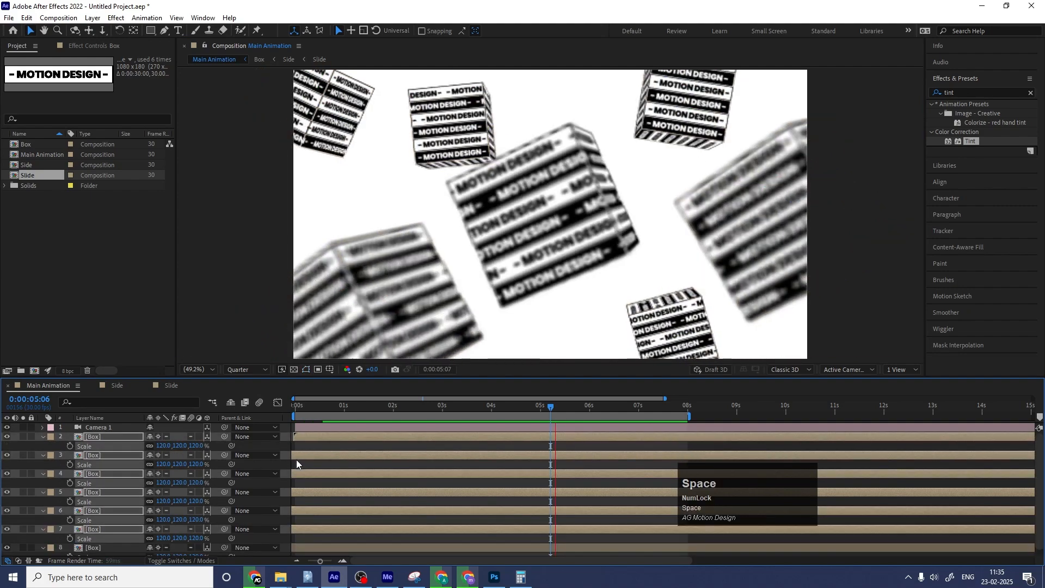
{"action": "left_click", "coordinate": [318, 448]}
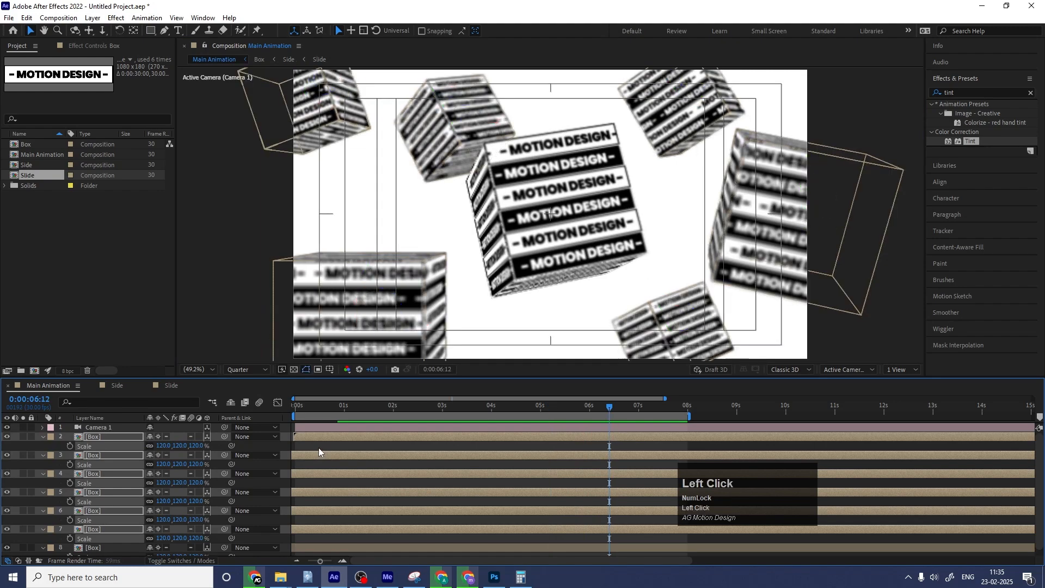
Step: Collapse the Box layers' properties, return to the first frame and briefly preview the animation
{"action": "key", "text": "u"}
{"action": "key", "text": "u"}
{"action": "key", "text": "u"}
{"action": "key", "text": "u"}
{"action": "left_click_drag", "start_coordinate": [321, 409], "coordinate": [221, 417]}
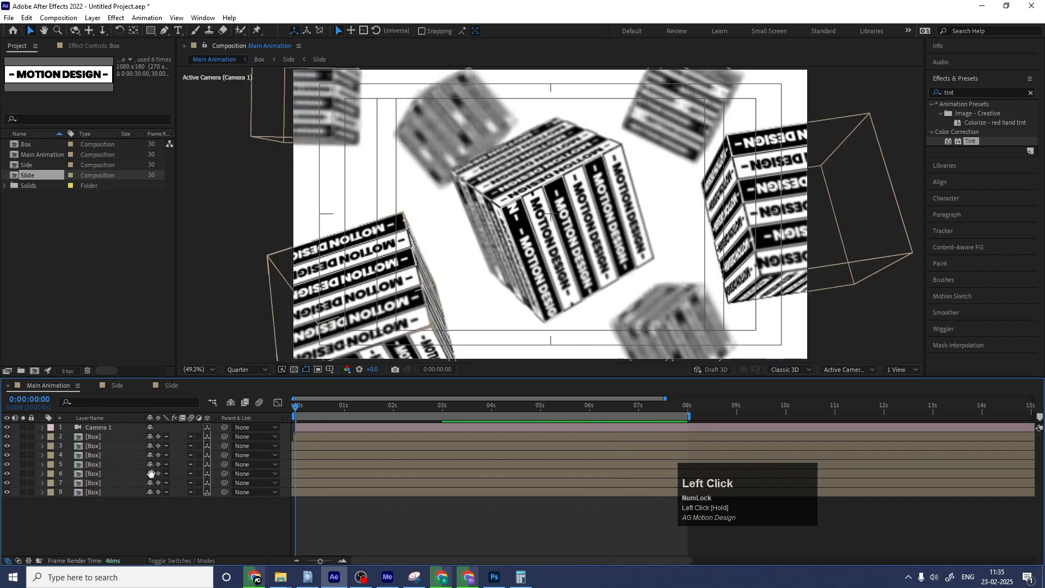
{"action": "key", "text": "space"}
Step: Add a white 1920 × 1080 px solid and place it beneath all the Box layers as the background
{"action": "key", "text": "ctrl+y"}
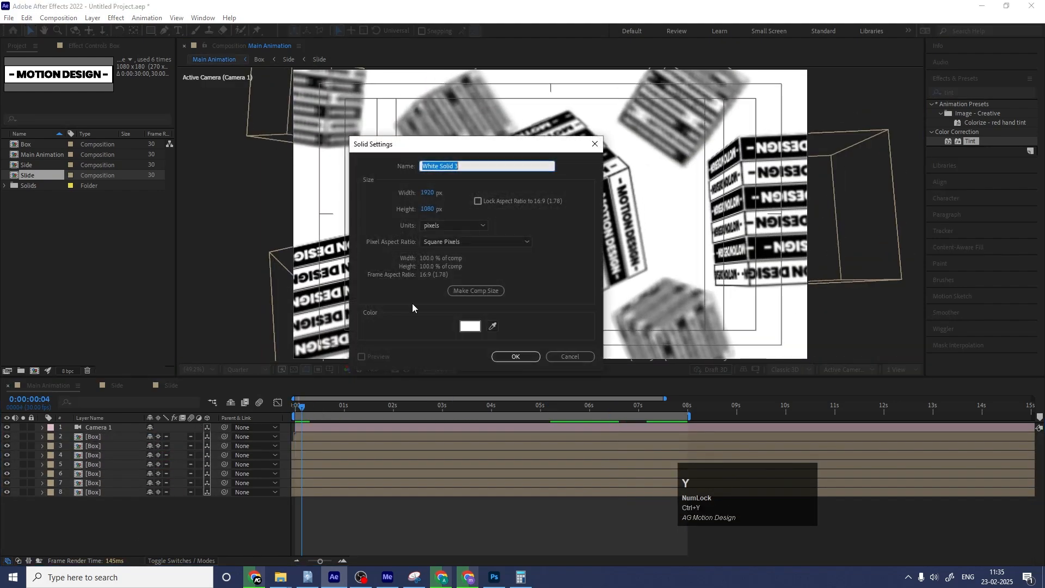
{"action": "key", "text": "Return"}
{"action": "left_click_drag", "start_coordinate": [112, 426], "coordinate": [129, 523]}
Step: Add an adjustment layer on top, apply Tint with its black and white colors swapped, and check the inverted look along the timeline
{"action": "right_click", "coordinate": [130, 530]}
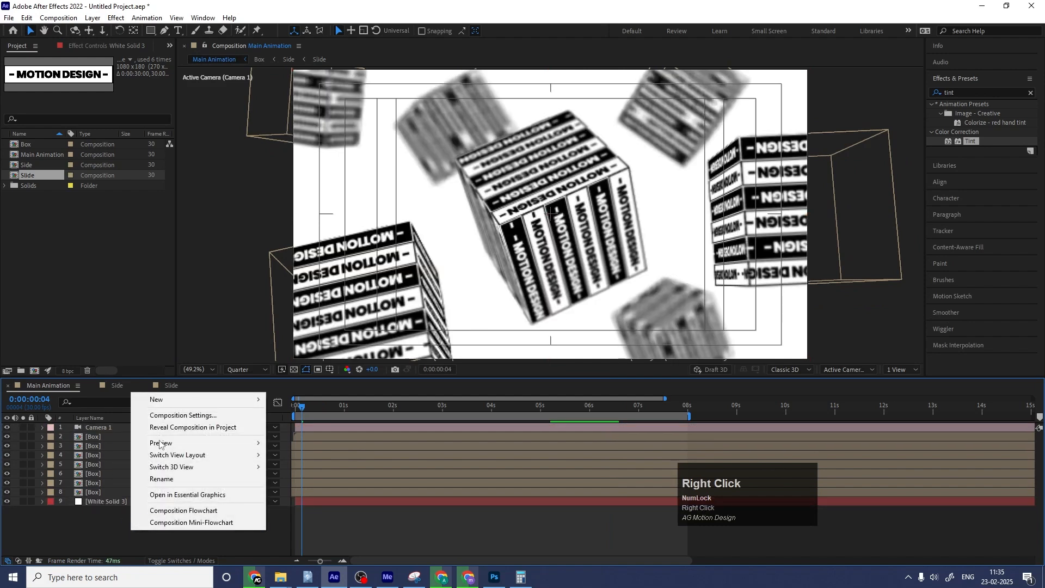
{"action": "left_click", "coordinate": [161, 399]}
{"action": "left_click", "coordinate": [332, 486]}
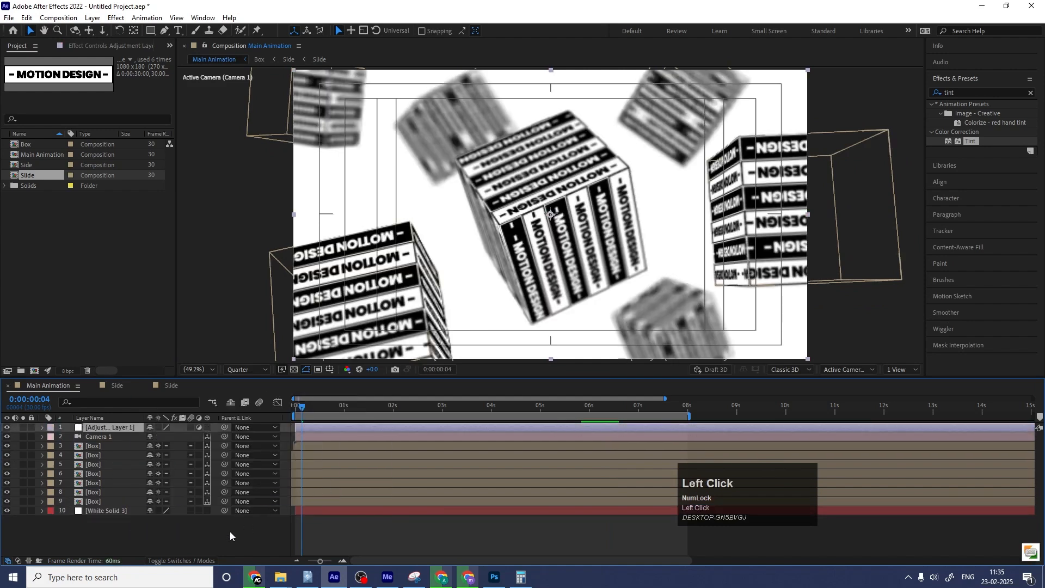
{"action": "double_click", "coordinate": [969, 143]}
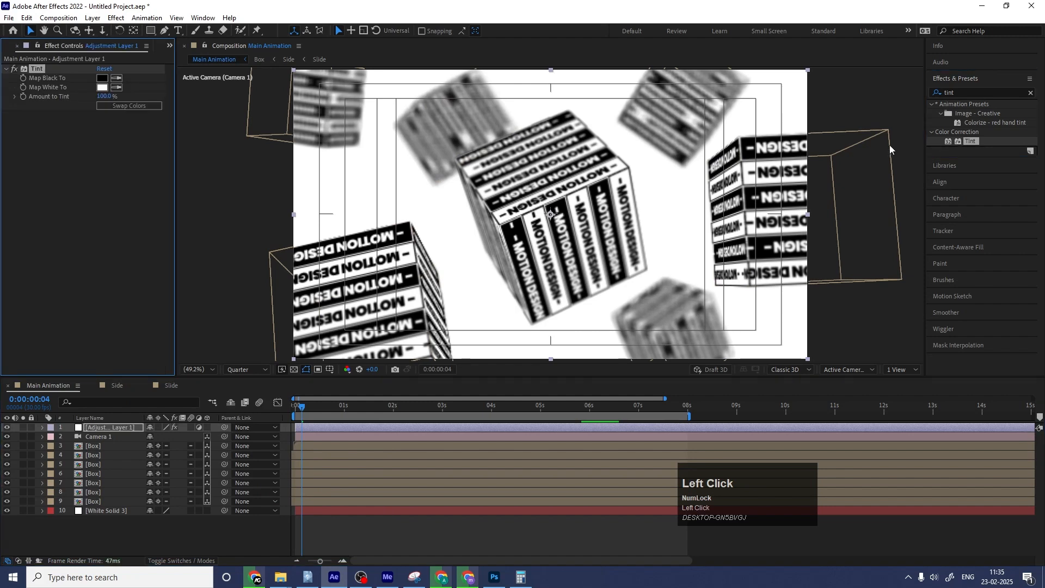
{"action": "left_click", "coordinate": [134, 106]}
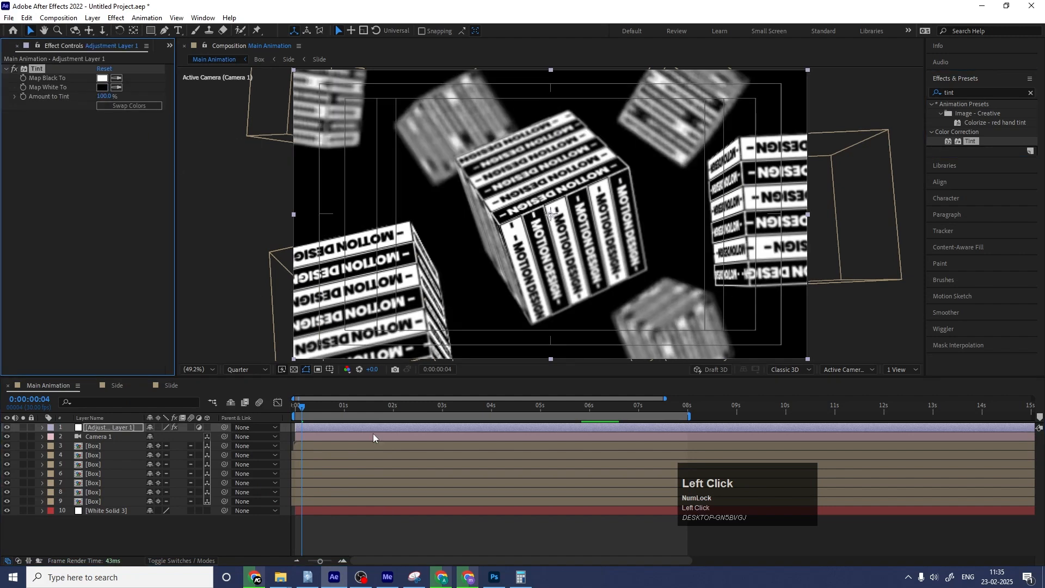
{"action": "left_click", "coordinate": [446, 406]}
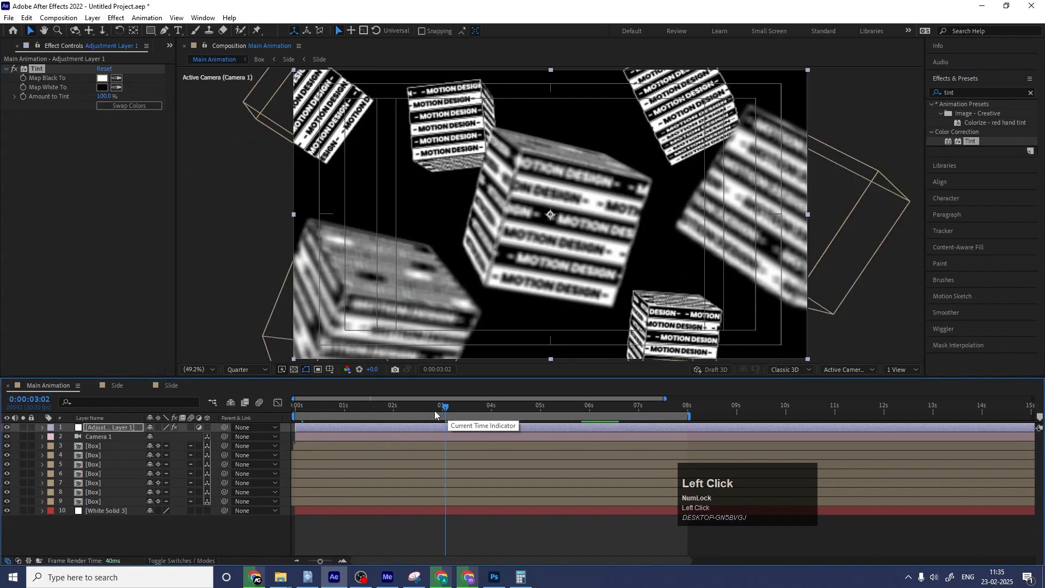
{"action": "left_click_drag", "start_coordinate": [434, 410], "coordinate": [402, 409]}
{"action": "key", "text": "Home"}
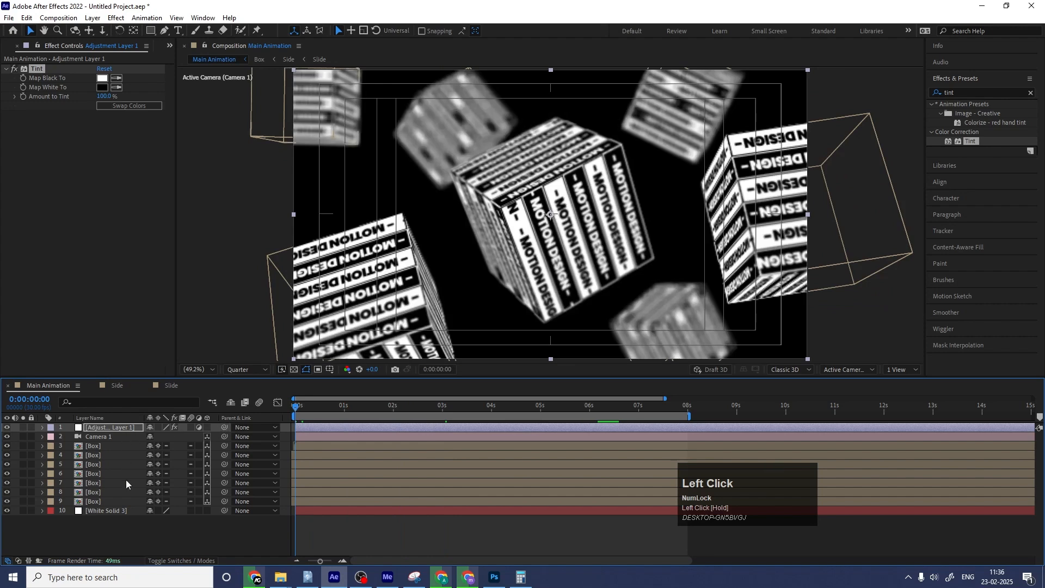
Step: With no layer selected, set up the Ellipse tool with a white fill and no stroke
{"action": "left_click", "coordinate": [141, 526]}
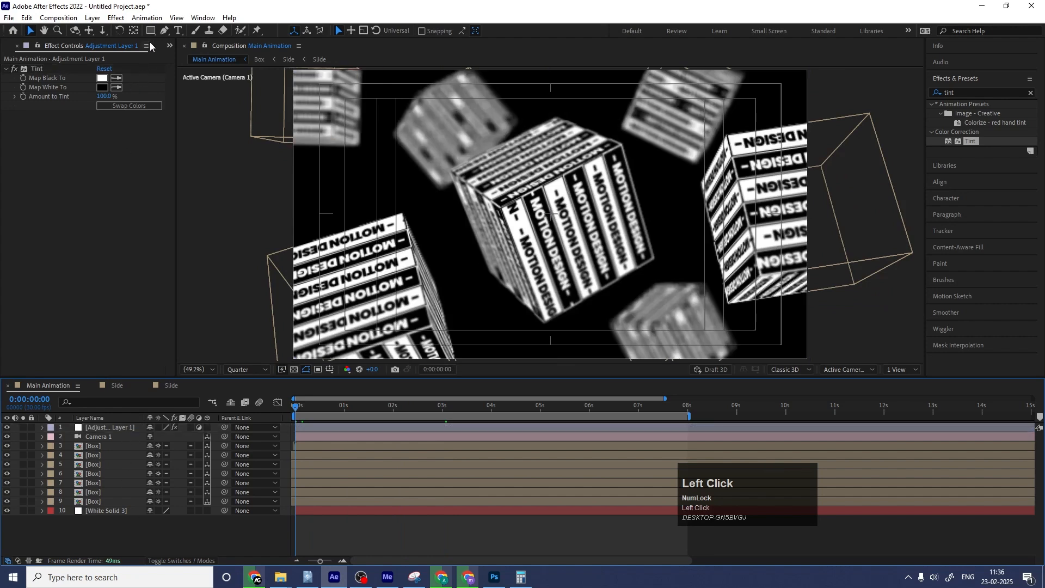
{"action": "left_click_drag", "start_coordinate": [151, 34], "coordinate": [180, 51]}
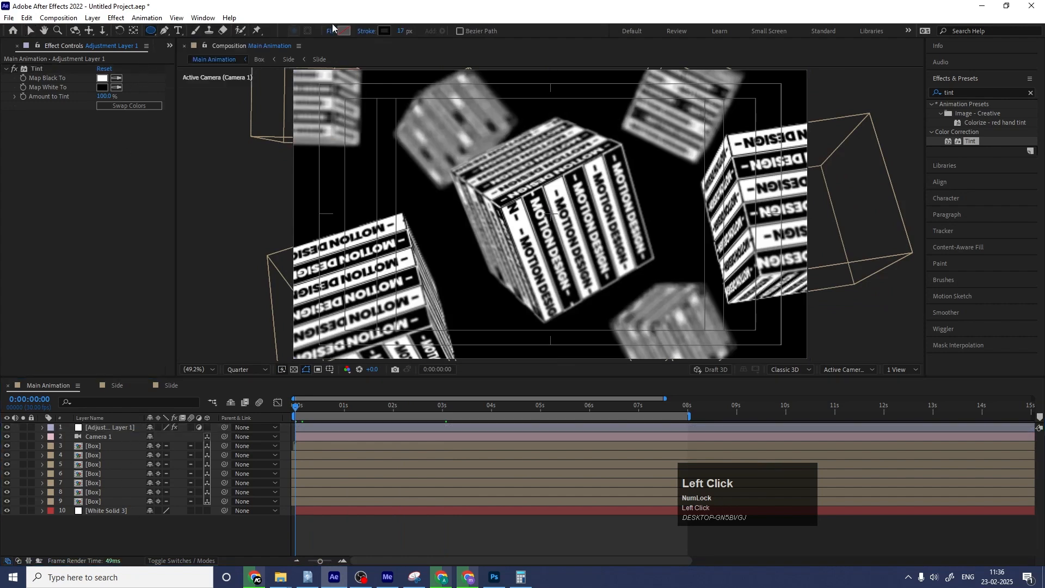
{"action": "left_click", "coordinate": [347, 31]}
{"action": "left_click", "coordinate": [180, 203]}
{"action": "key", "text": "Return"}
{"action": "left_click", "coordinate": [370, 31]}
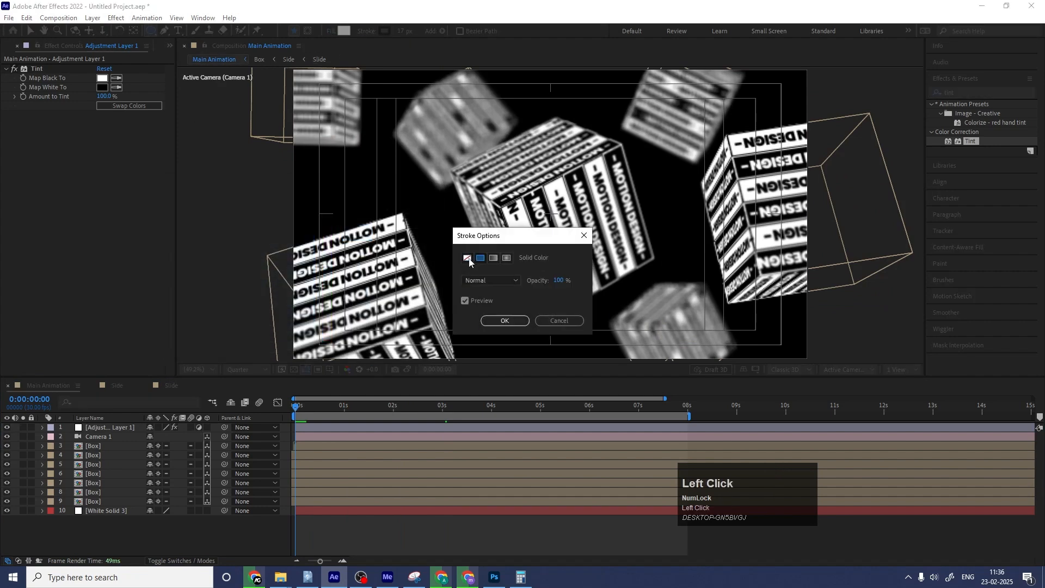
{"action": "left_click", "coordinate": [503, 320]}
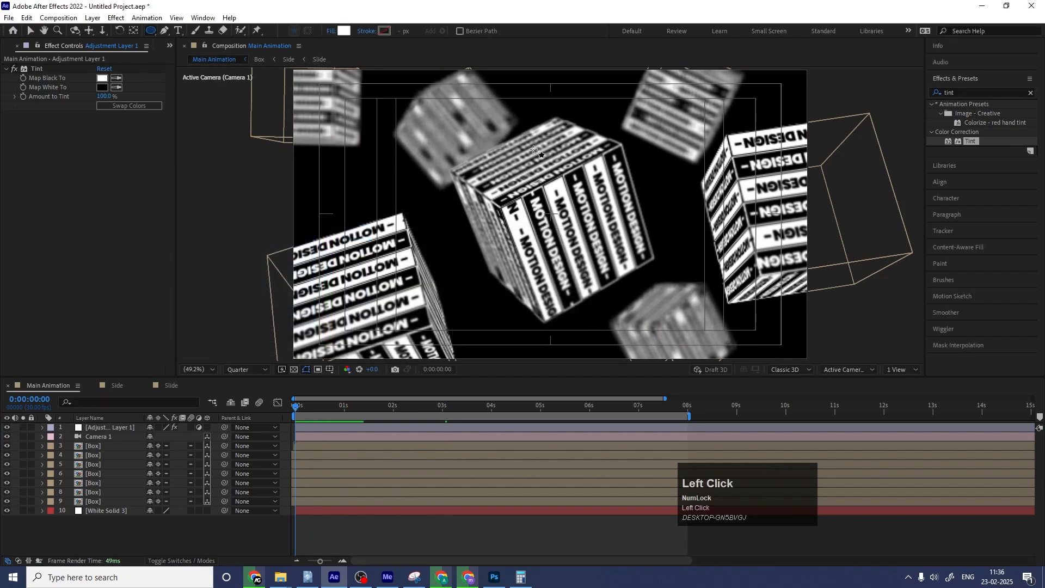
Step: Draw a circle over the central cube, center its anchor point, and align it to the composition's center both horizontally and vertically
{"action": "left_click_drag", "start_coordinate": [493, 137], "coordinate": [629, 273]}
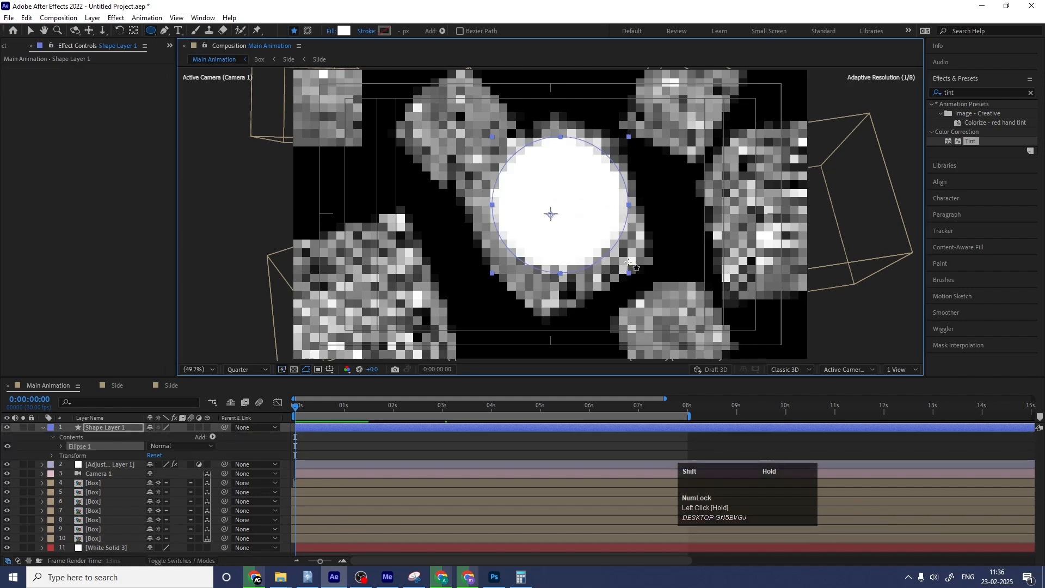
{"action": "left_click", "coordinate": [328, 444]}
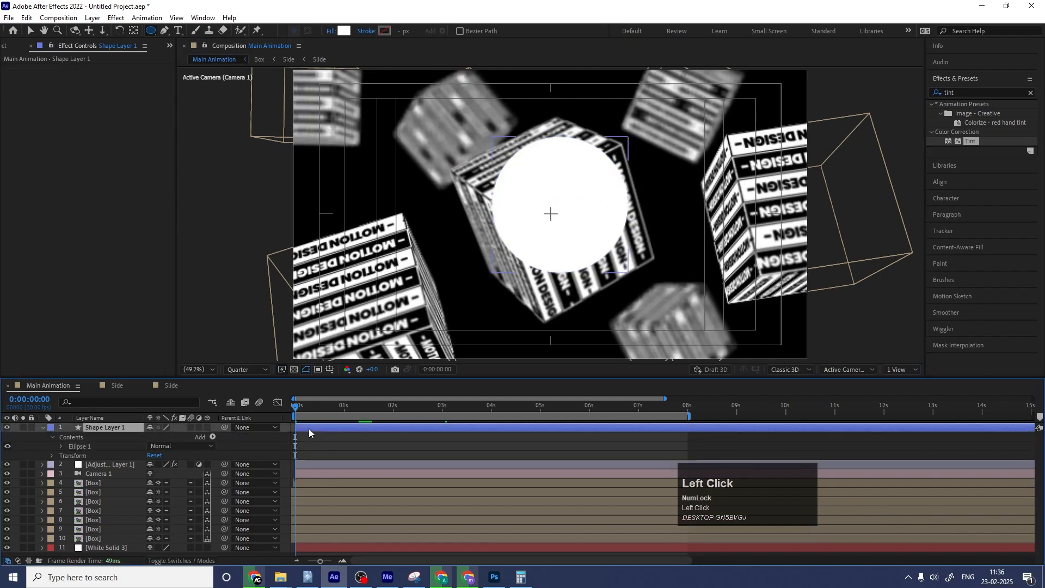
{"action": "key", "text": "ctrl+alt+Home"}
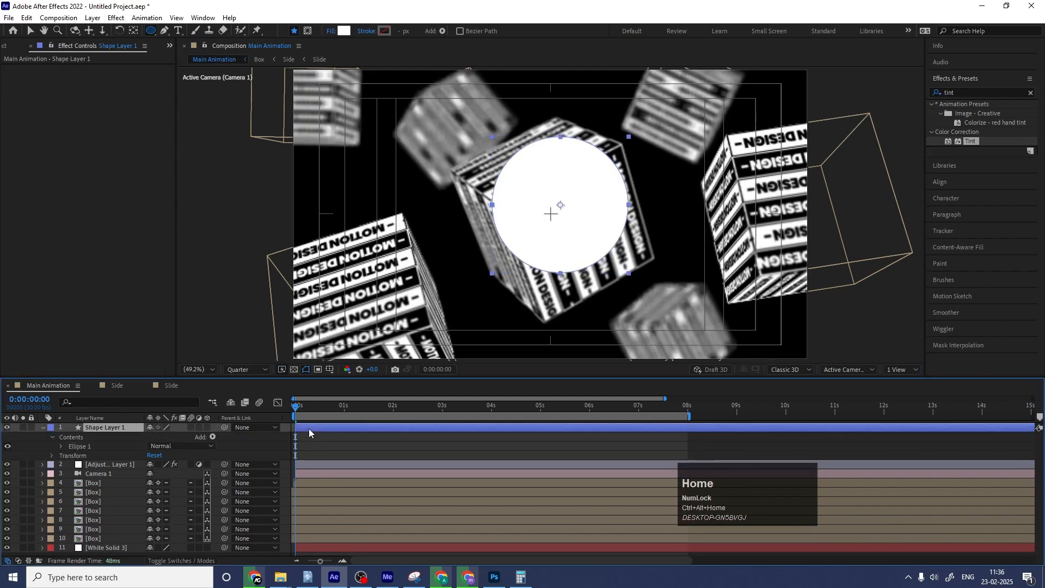
{"action": "left_click", "coordinate": [945, 182]}
{"action": "left_click", "coordinate": [955, 141]}
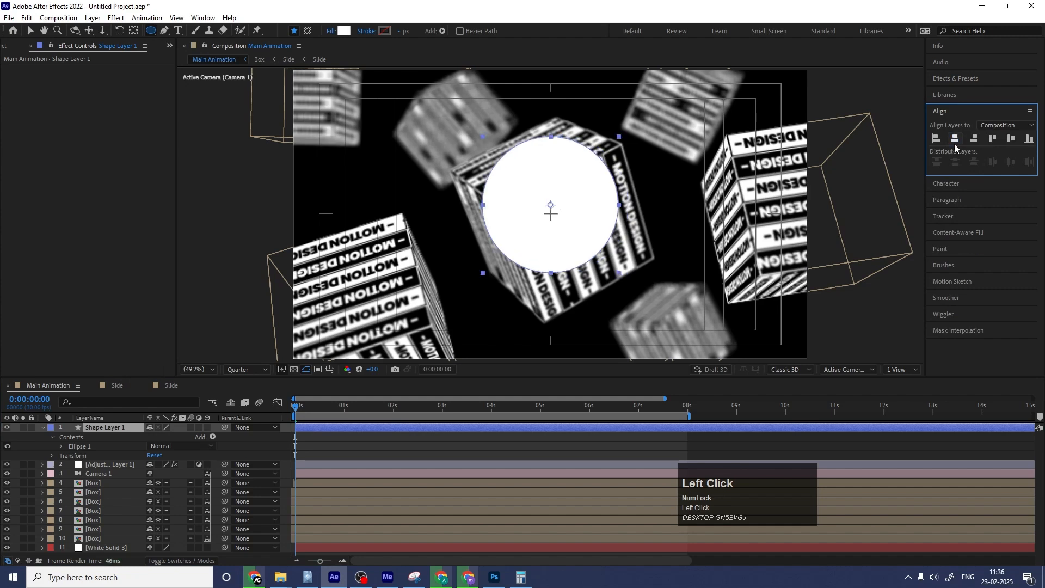
{"action": "left_click", "coordinate": [1007, 140]}
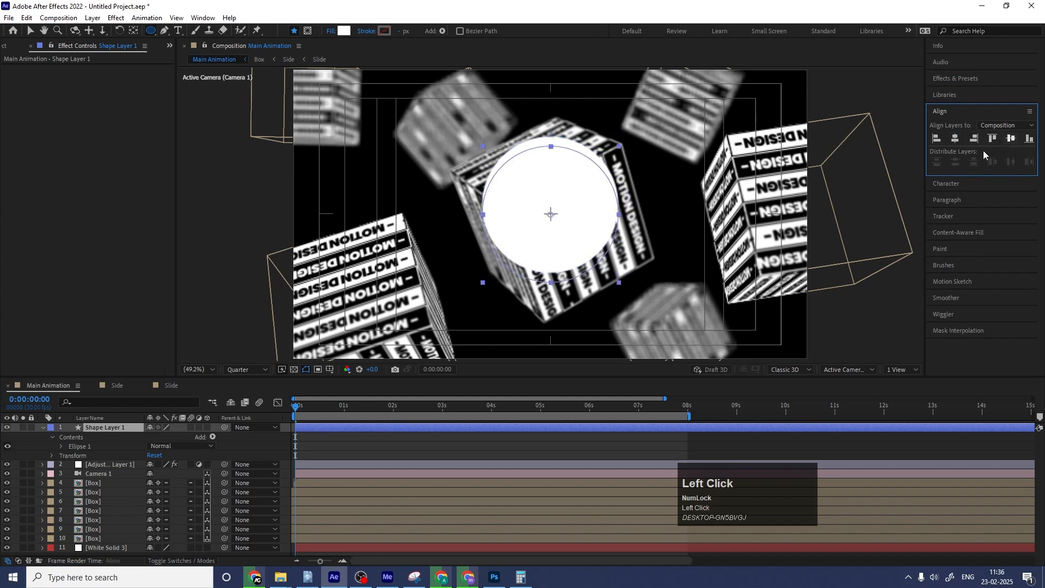
Step: Set the adjustment layer's track matte to Alpha so the circle limits the inverted area
{"action": "left_click", "coordinate": [122, 465]}
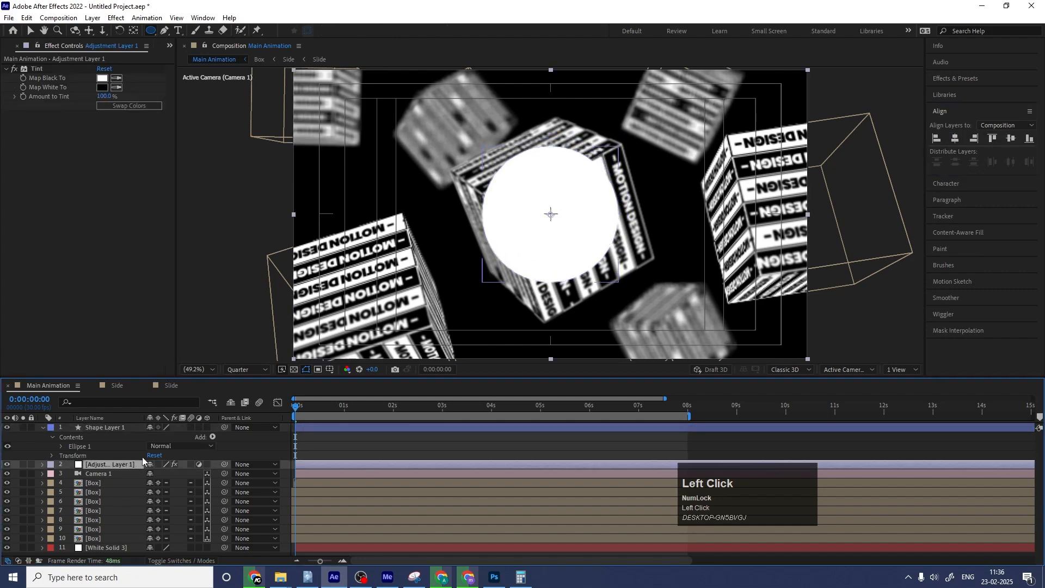
{"action": "key", "text": "F4"}
{"action": "left_click", "coordinate": [212, 464]}
{"action": "left_click", "coordinate": [234, 492]}
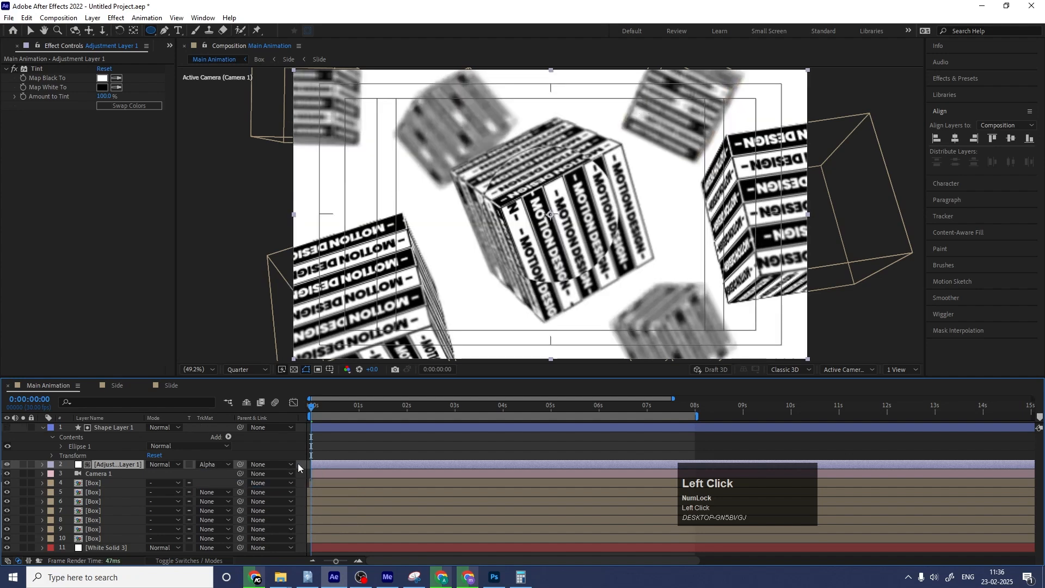
{"action": "left_click", "coordinate": [352, 458]}
Step: Set the circle layer's Scale to 0% and keyframe it at the first frame
{"action": "left_click", "coordinate": [116, 430]}
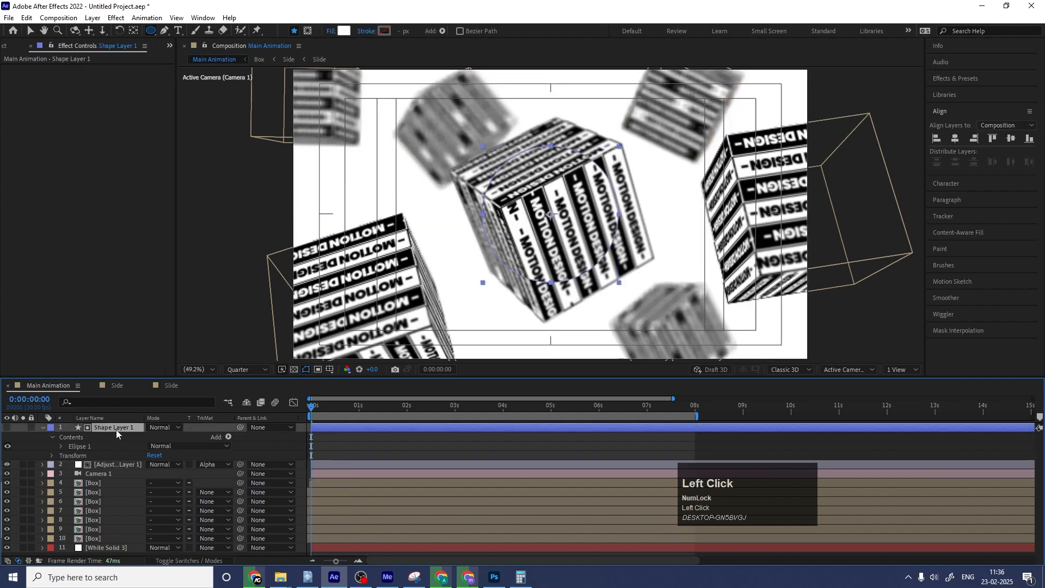
{"action": "key", "text": "s"}
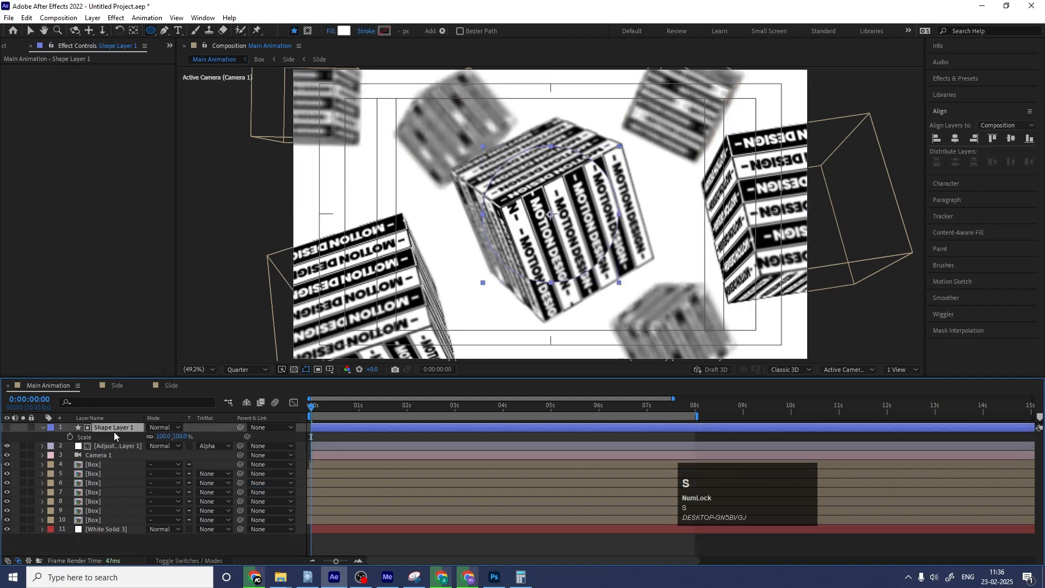
{"action": "left_click", "coordinate": [165, 436]}
{"action": "type", "text": "0"}
{"action": "key", "text": "Return"}
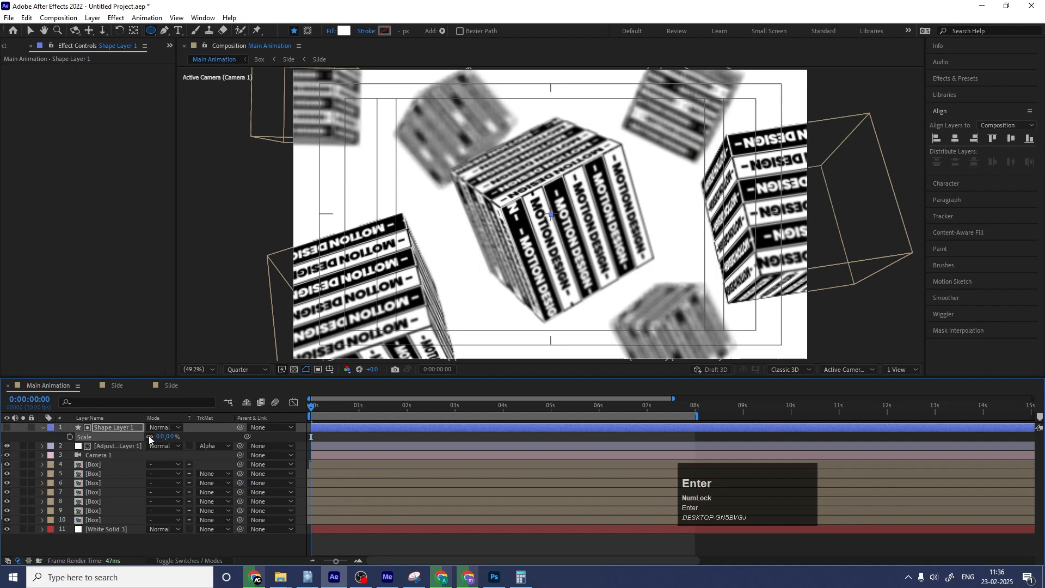
{"action": "left_click", "coordinate": [70, 436]}
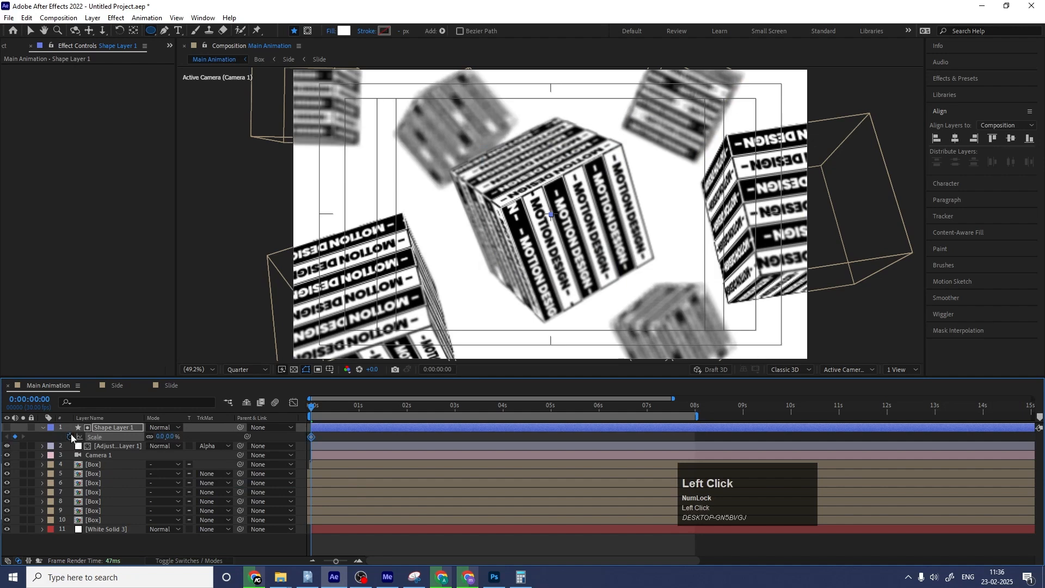
Step: Set the circle layer's Scale to 466% at 0:00:04:00 and preview the reveal from the first frame
{"action": "left_click", "coordinate": [503, 410]}
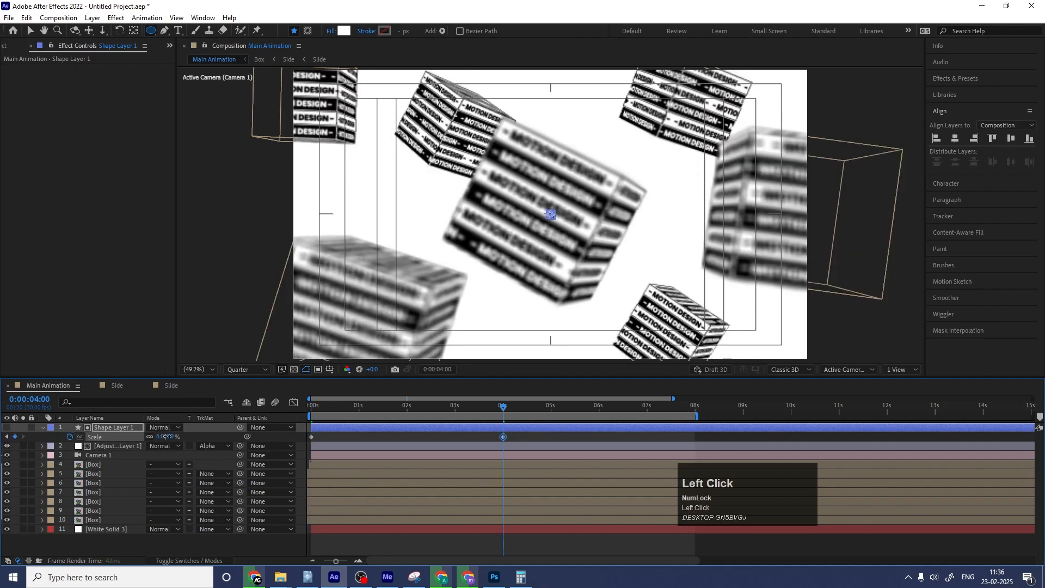
{"action": "left_click_drag", "start_coordinate": [167, 437], "coordinate": [358, 391]}
{"action": "left_click_drag", "start_coordinate": [363, 389], "coordinate": [253, 410]}
{"action": "key", "text": "space"}
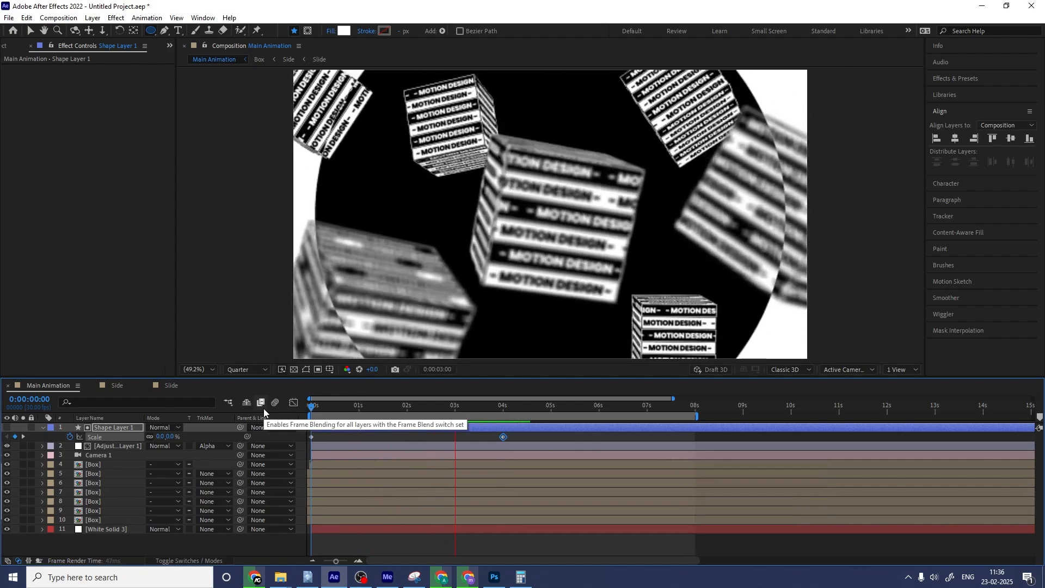
{"action": "key", "text": "space"}
Step: Duplicate the circle layer and its adjustment layer together, start both copies at 0:00:04:00, and preview the second reveal
{"action": "left_click", "coordinate": [514, 434]}
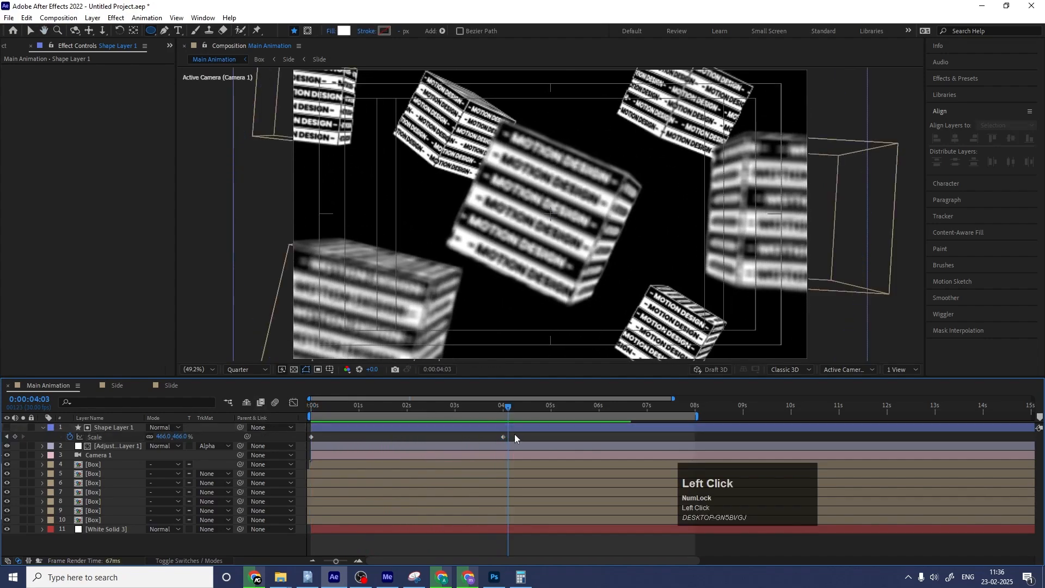
{"action": "key", "text": "j"}
{"action": "left_click", "coordinate": [110, 444]}
{"action": "left_click", "coordinate": [109, 426], "text": "shift"}
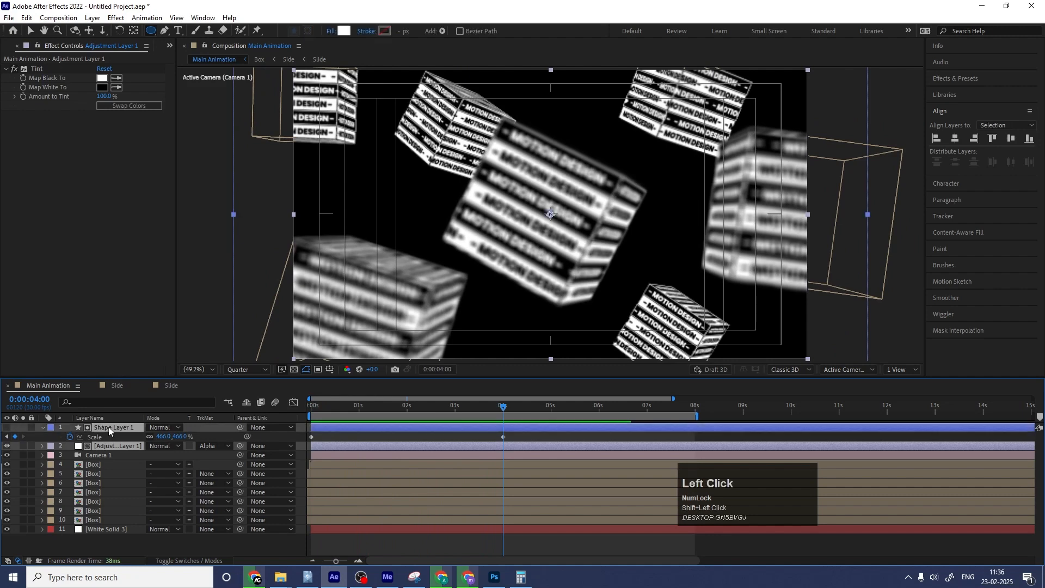
{"action": "key", "text": "ctrl+d"}
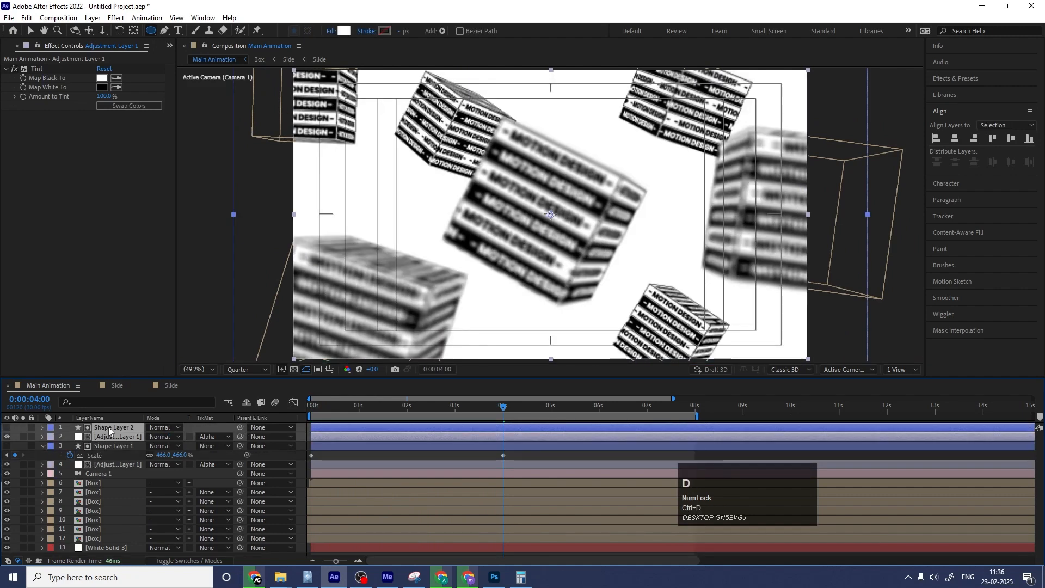
{"action": "key", "text": "space"}
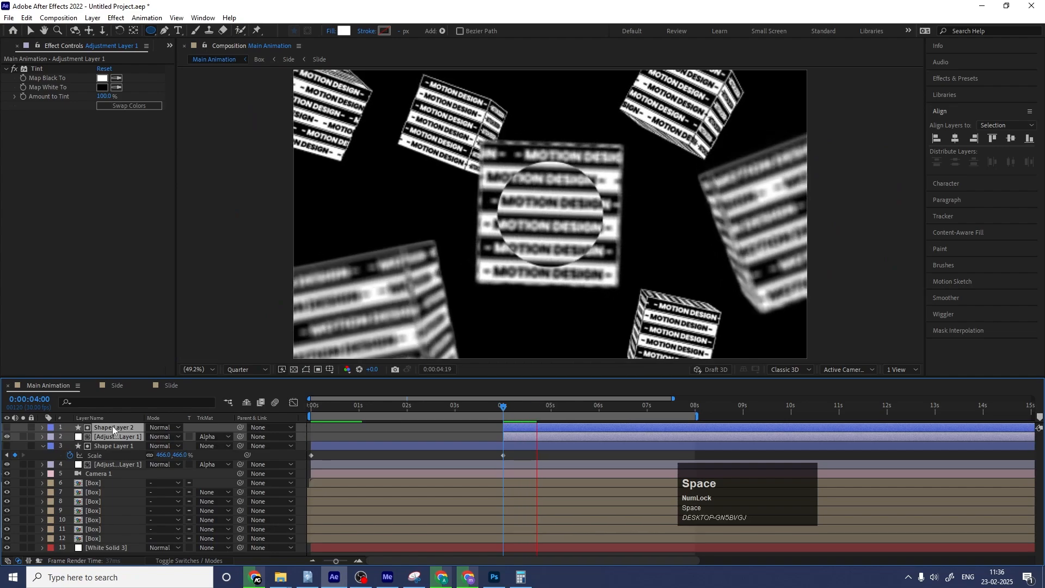
Step: Check the duplicated circle's keyframe timing, collapse the layer properties, and preview the reveals from the first frame
{"action": "key", "text": "u"}
{"action": "key", "text": "space"}
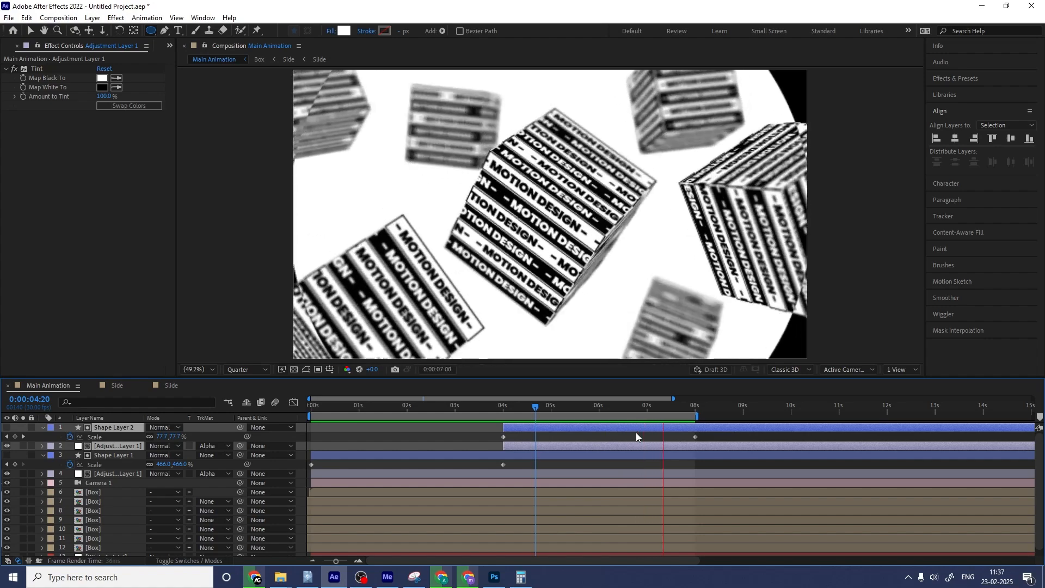
{"action": "key", "text": "space"}
{"action": "left_click", "coordinate": [416, 440]}
{"action": "key", "text": "u"}
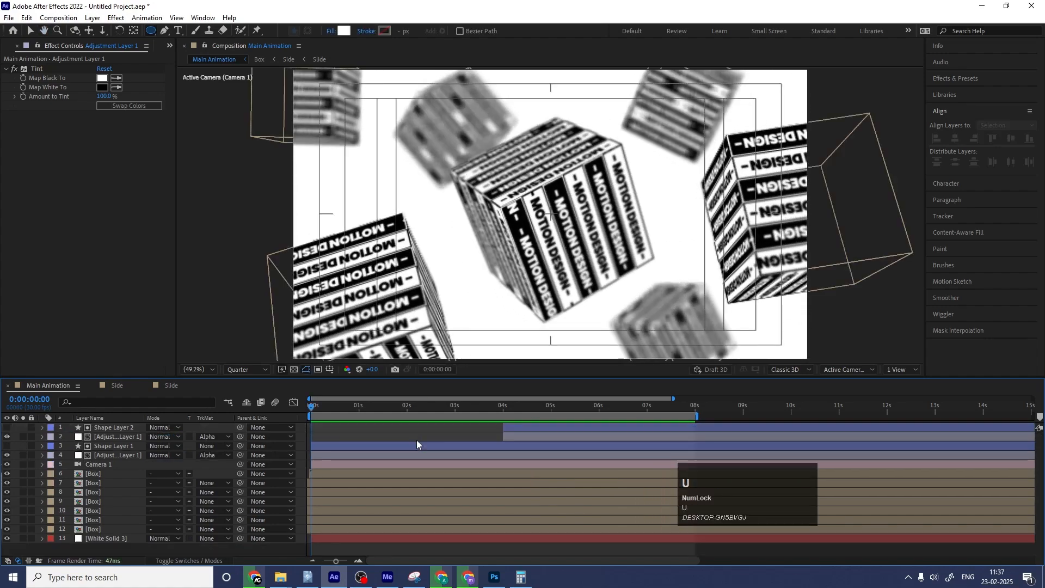
{"action": "key", "text": "space"}
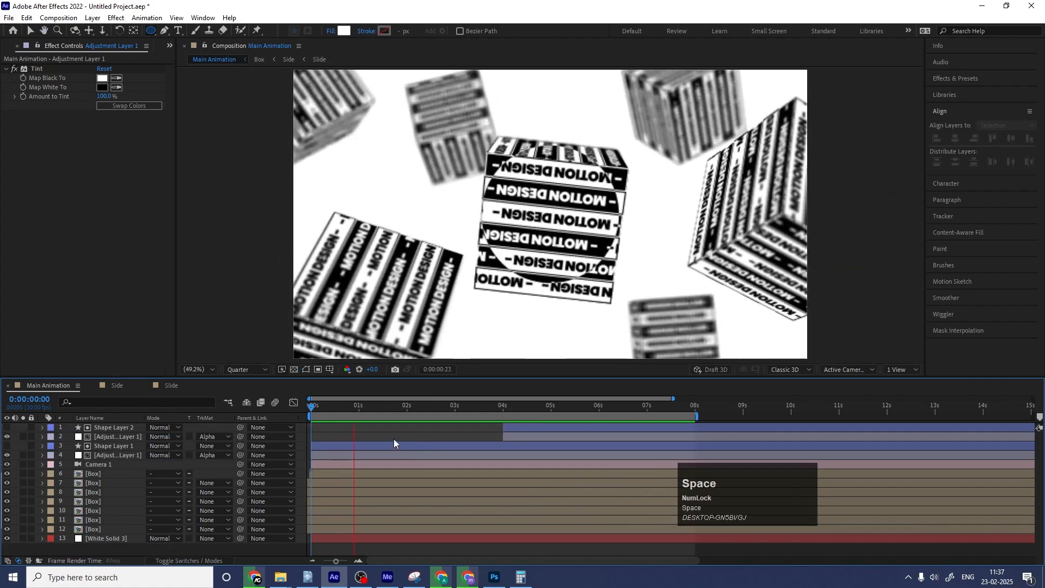
{"action": "key", "text": "space"}
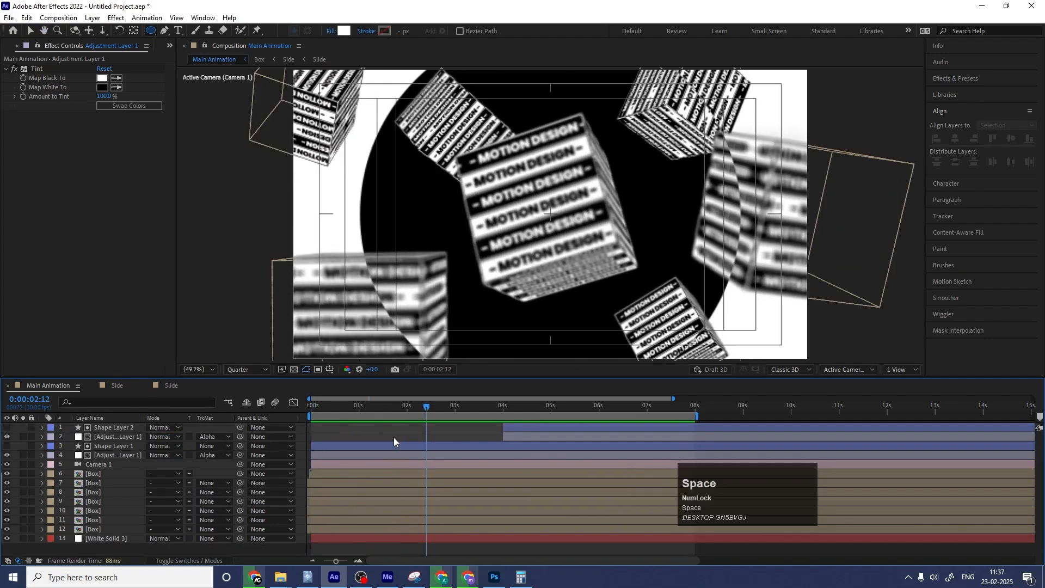